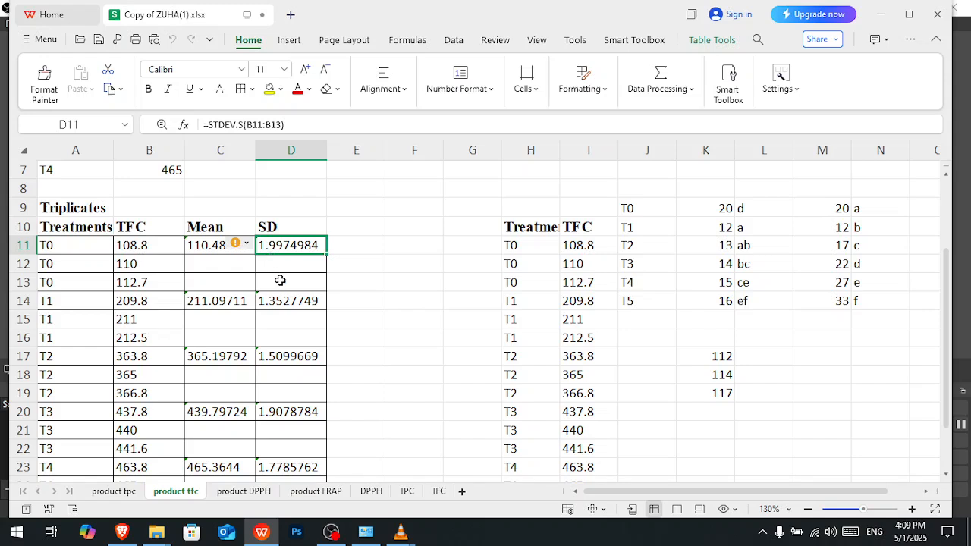
- Examine the TFC mean formula for T0 and the example treatment values for T0 to T5 in K9:K14
{"action": "left_click", "coordinate": [210, 250]}
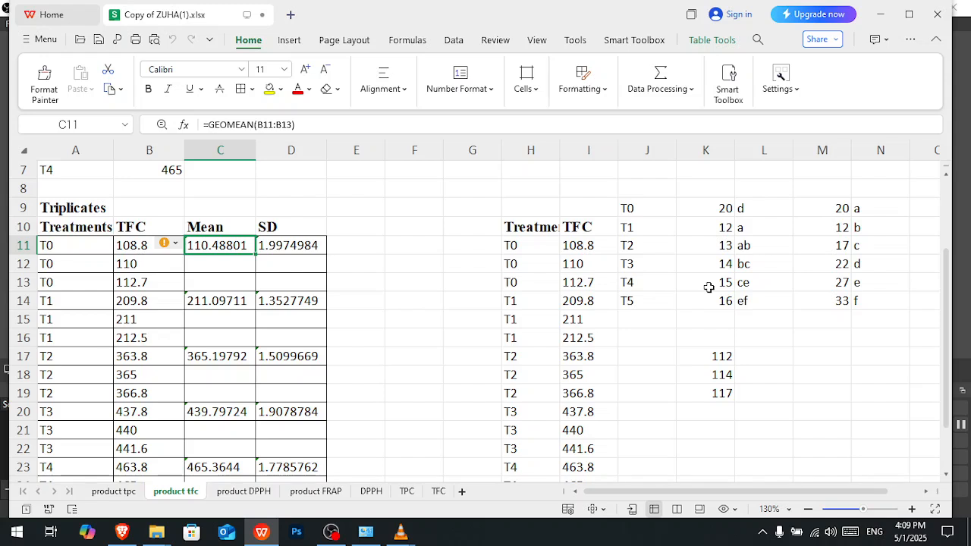
{"action": "left_click", "coordinate": [715, 211]}
{"action": "left_click", "coordinate": [649, 213]}
{"action": "left_click", "coordinate": [698, 212]}
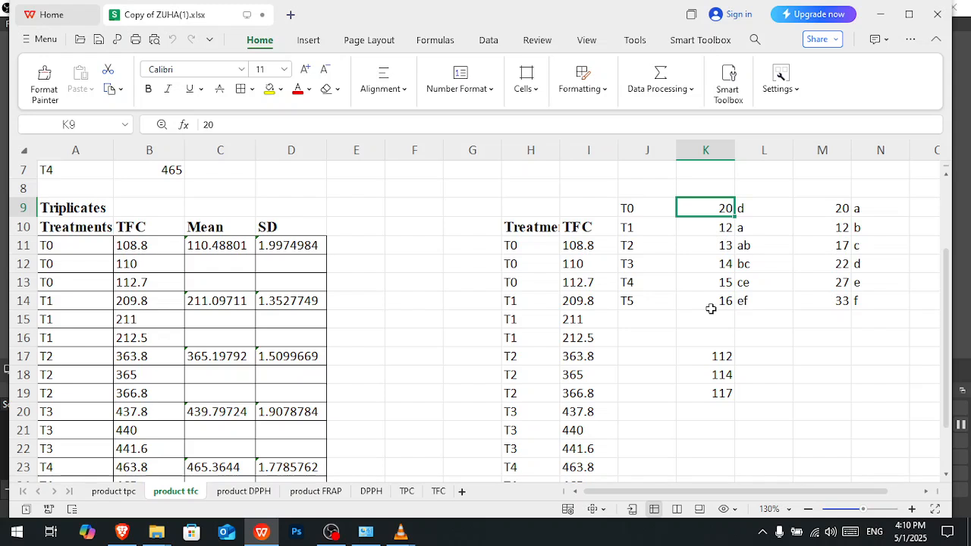
{"action": "left_click", "coordinate": [711, 227]}
{"action": "left_click", "coordinate": [705, 245]}
{"action": "left_click", "coordinate": [703, 267]}
{"action": "left_click", "coordinate": [704, 284]}
{"action": "left_click", "coordinate": [704, 295]}
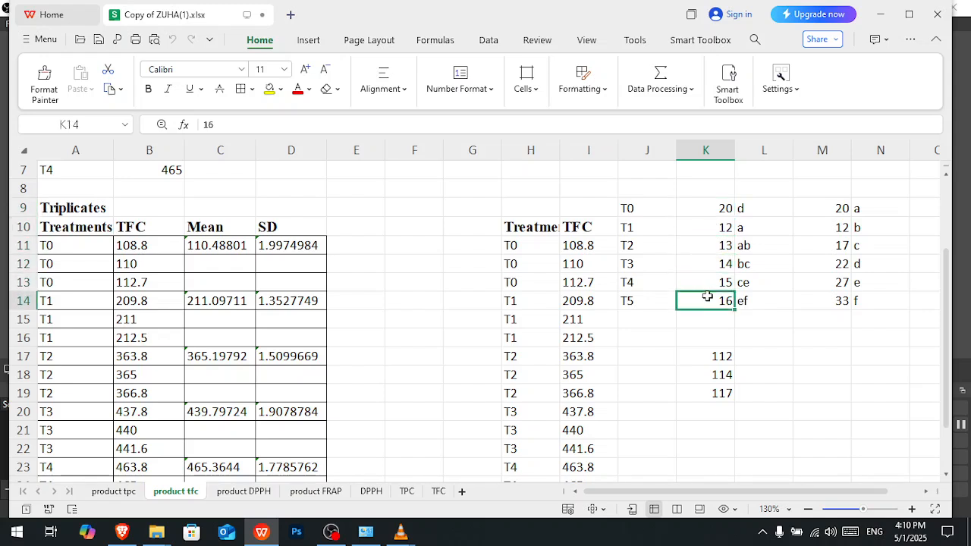
{"action": "left_click", "coordinate": [712, 232]}
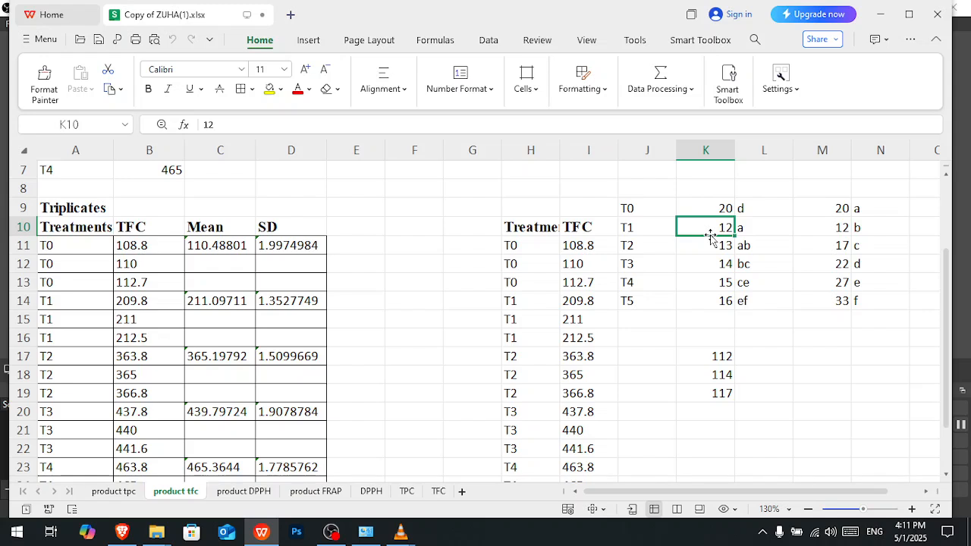
- Compare the two example sets of treatment values and their grouping letters in K9:L14 and M9:N14
{"action": "left_click", "coordinate": [820, 233]}
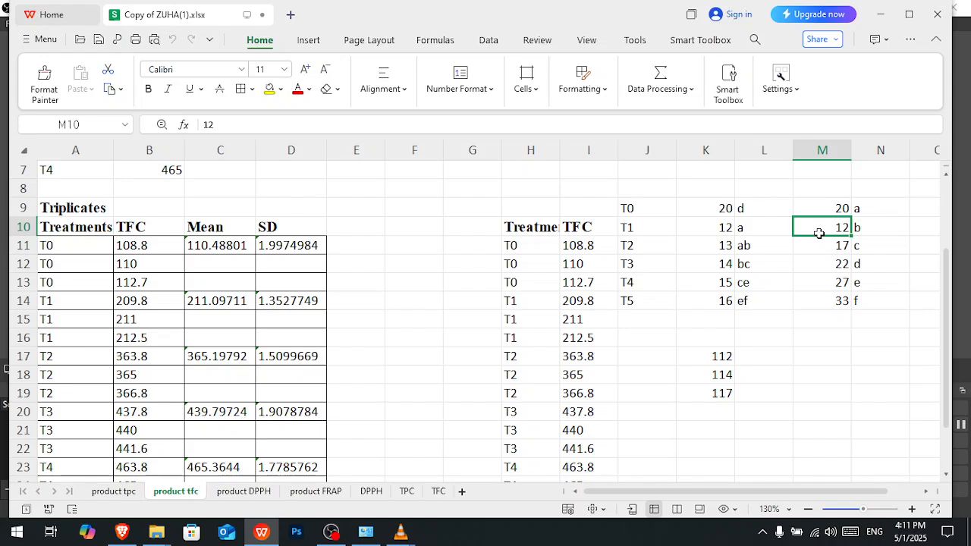
{"action": "left_click", "coordinate": [825, 212]}
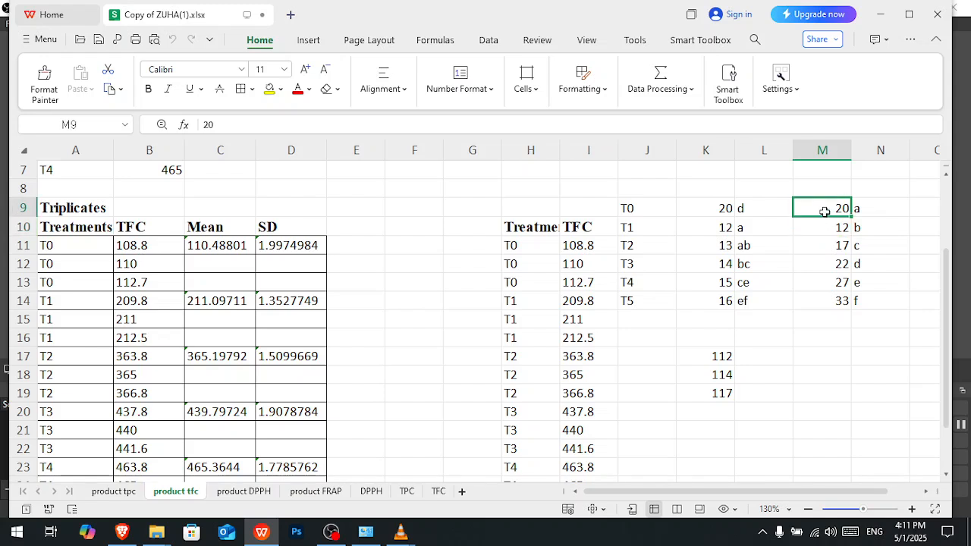
{"action": "left_click", "coordinate": [821, 226]}
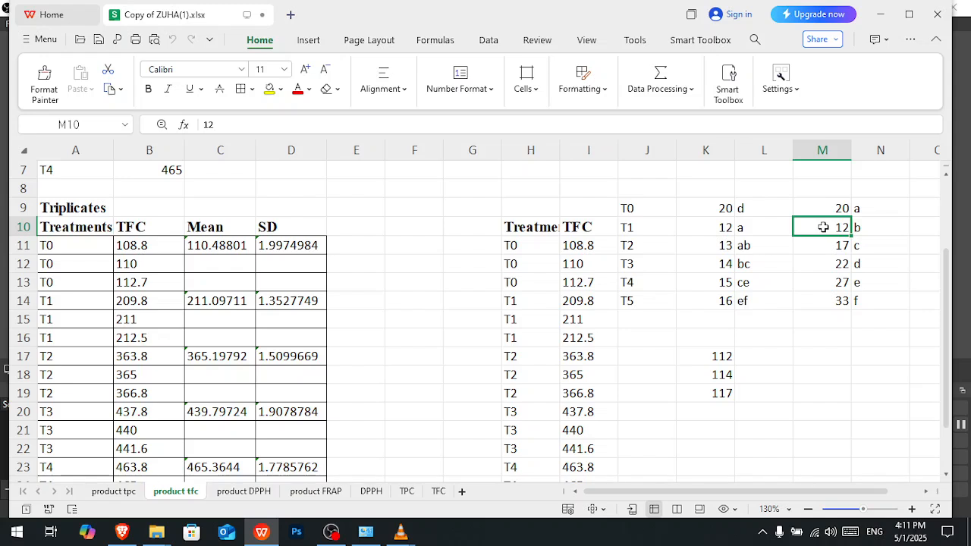
{"action": "left_click", "coordinate": [826, 205]}
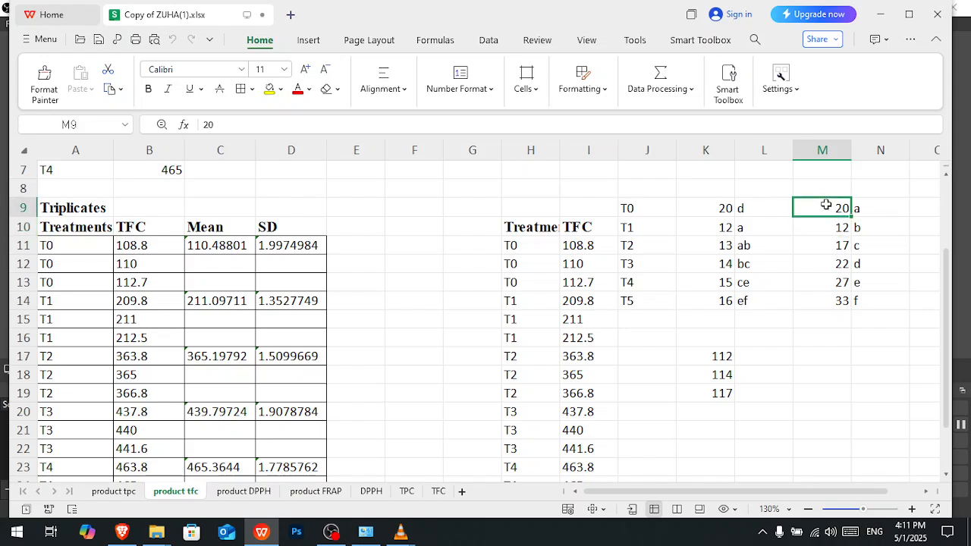
{"action": "left_click", "coordinate": [816, 226]}
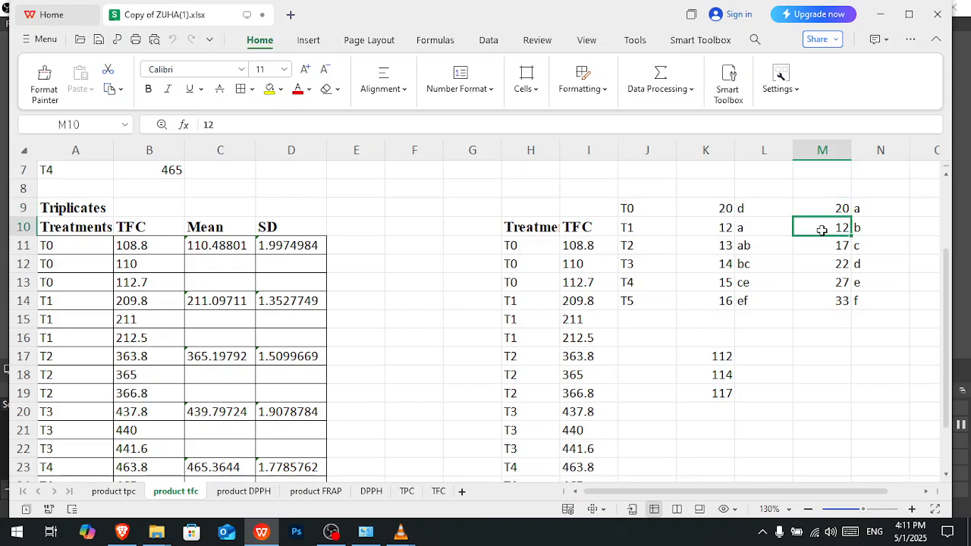
{"action": "left_click", "coordinate": [819, 245]}
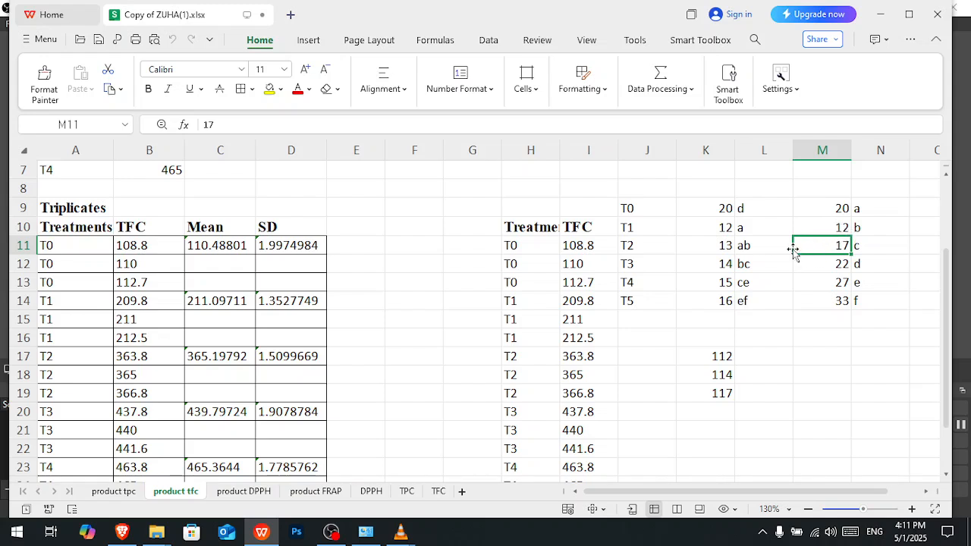
{"action": "left_click_drag", "start_coordinate": [759, 211], "coordinate": [757, 295]}
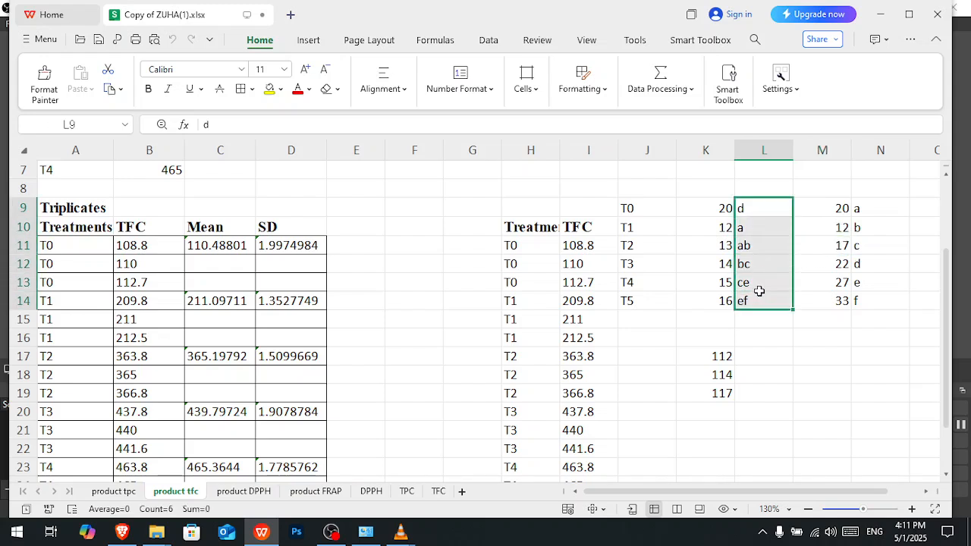
{"action": "left_click", "coordinate": [762, 238]}
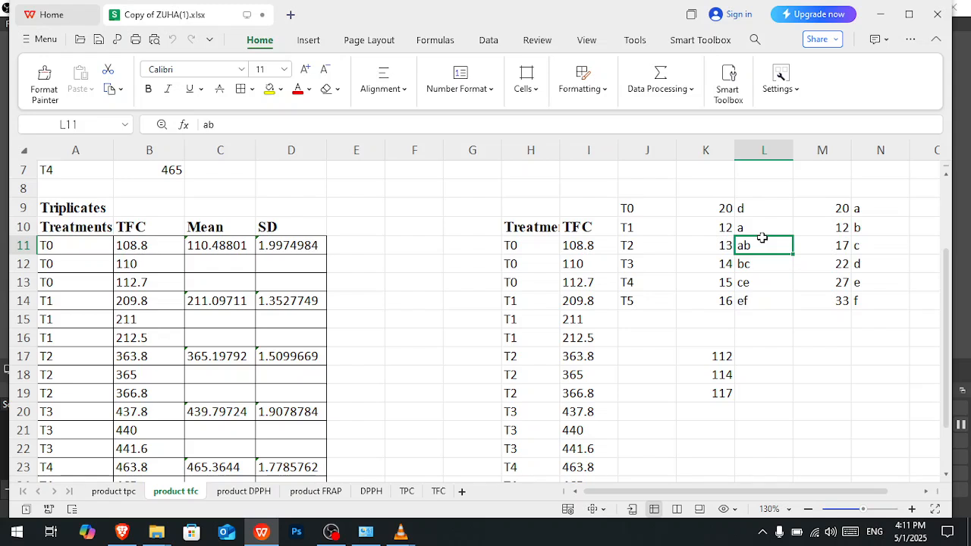
{"action": "left_click", "coordinate": [761, 209]}
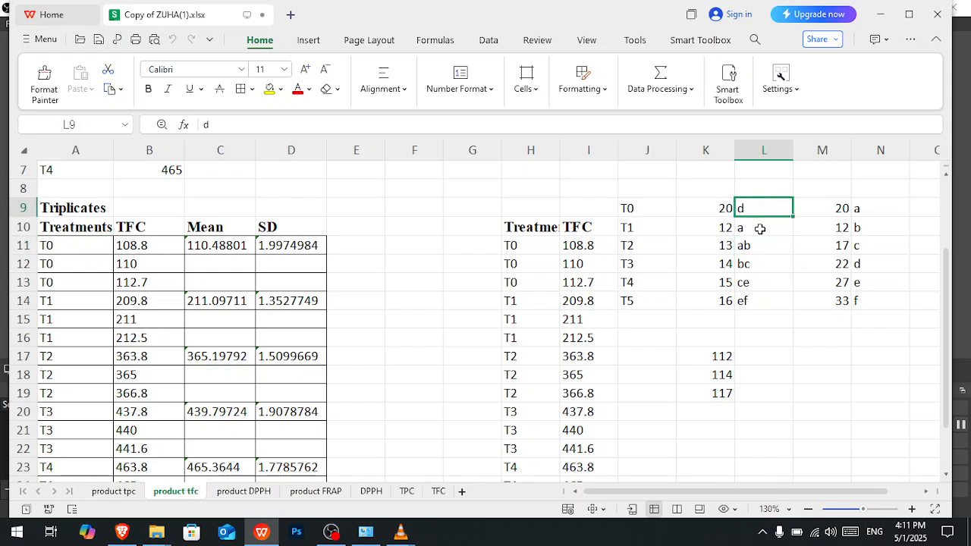
{"action": "left_click", "coordinate": [760, 229]}
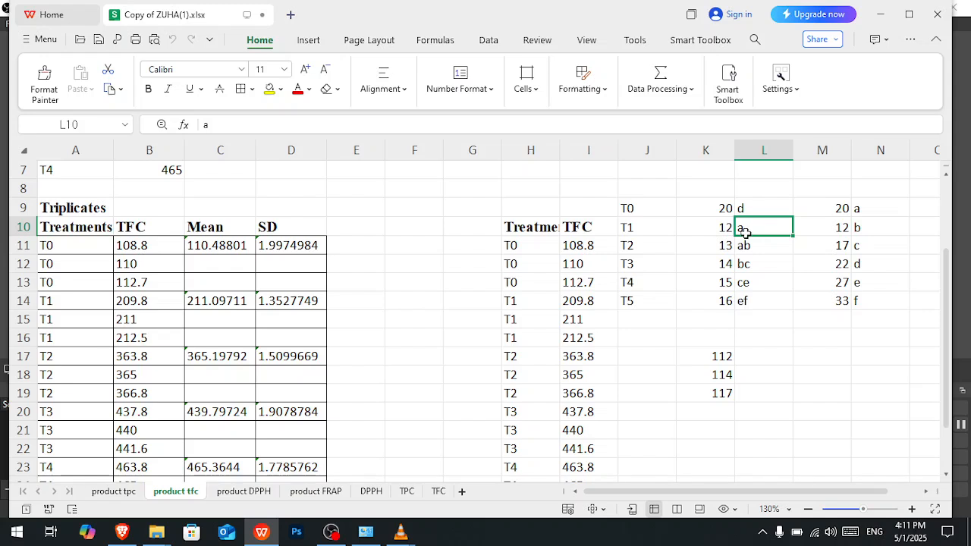
{"action": "left_click", "coordinate": [714, 225]}
{"action": "left_click", "coordinate": [713, 246]}
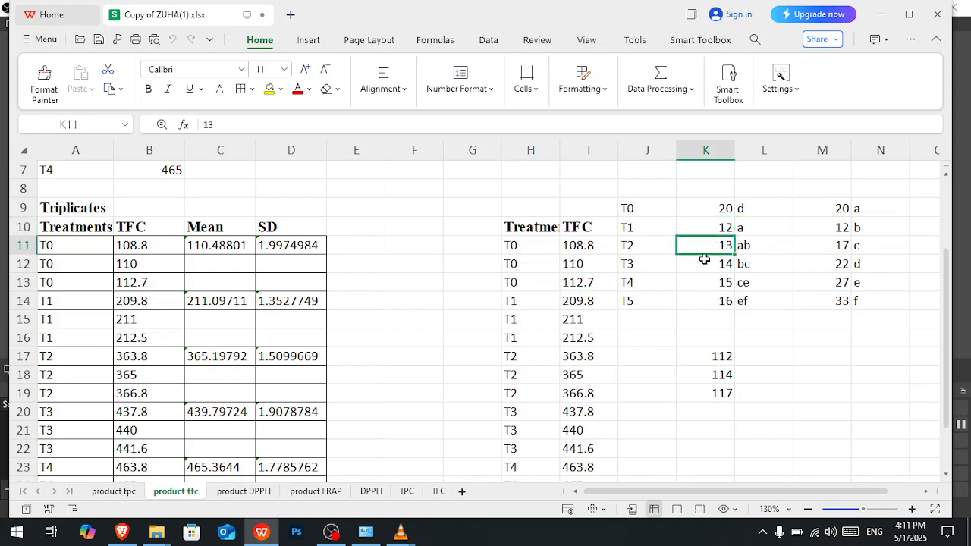
{"action": "left_click", "coordinate": [702, 264]}
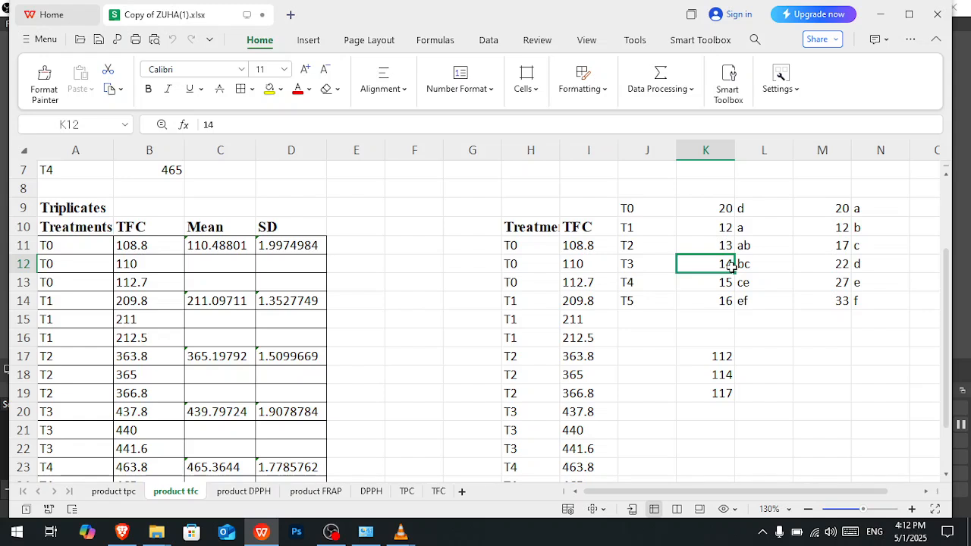
{"action": "left_click_drag", "start_coordinate": [829, 211], "coordinate": [827, 297]}
{"action": "left_click_drag", "start_coordinate": [870, 210], "coordinate": [871, 294]}
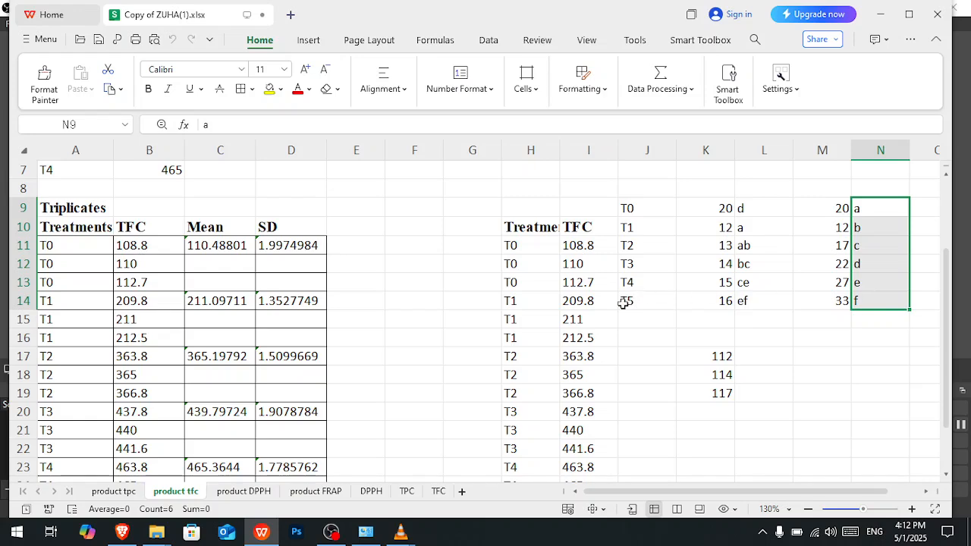
- Add a new blank worksheet to the workbook
{"action": "scroll", "coordinate": [623, 303], "scroll_direction": "down", "scroll_amount": 1}
{"action": "scroll", "coordinate": [623, 304], "scroll_direction": "down", "scroll_amount": 2}
{"action": "scroll", "coordinate": [623, 304], "scroll_direction": "up", "scroll_amount": 4}
{"action": "scroll", "coordinate": [623, 304], "scroll_direction": "down", "scroll_amount": 5}
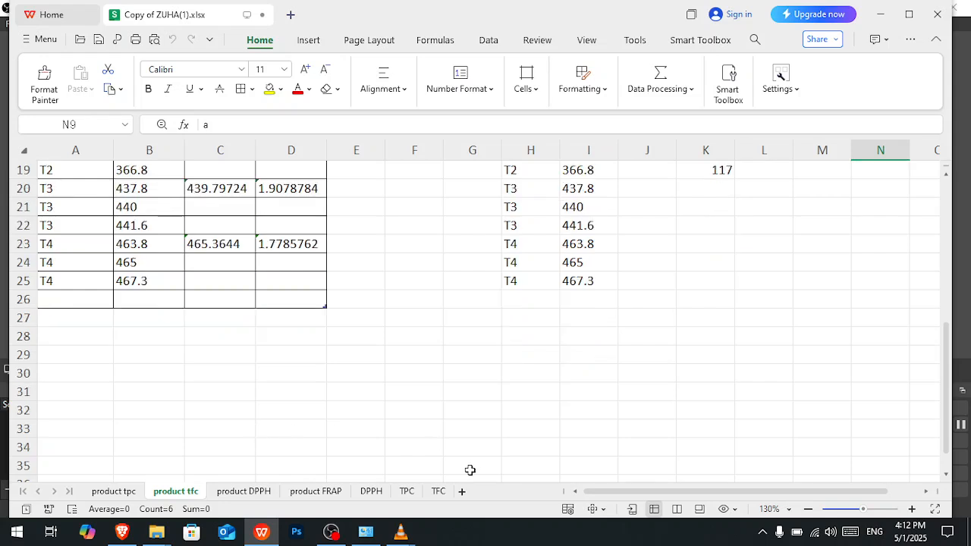
{"action": "left_click", "coordinate": [461, 491]}
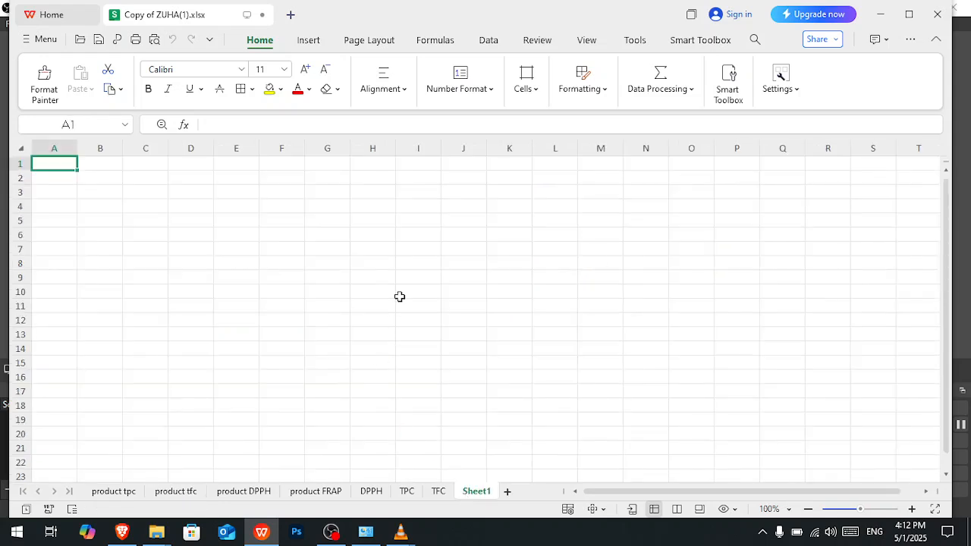
- Copy the Treatments and TPC columns, A11:B26, from the product tpc sheet into Sheet1 starting at A1
{"action": "left_click", "coordinate": [437, 491]}
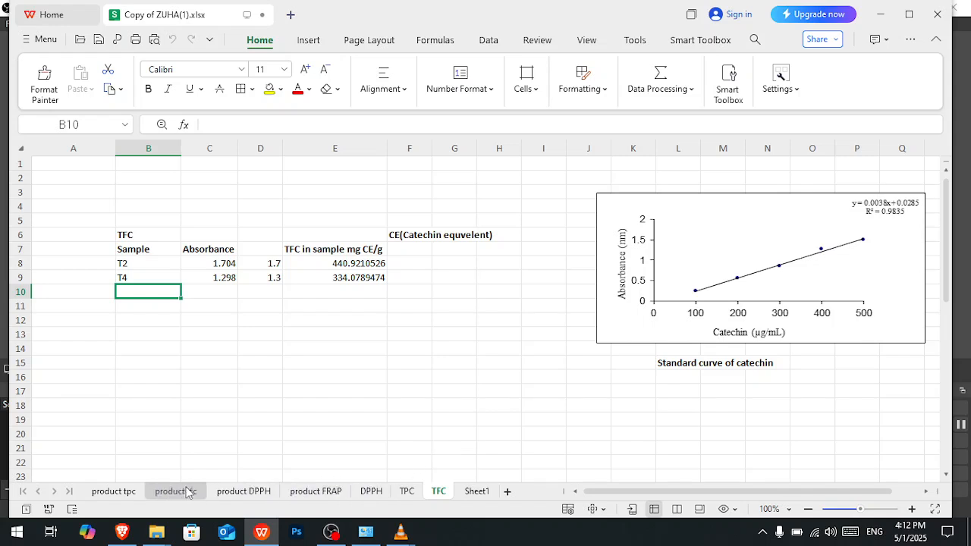
{"action": "left_click", "coordinate": [121, 492]}
{"action": "left_click", "coordinate": [53, 266]}
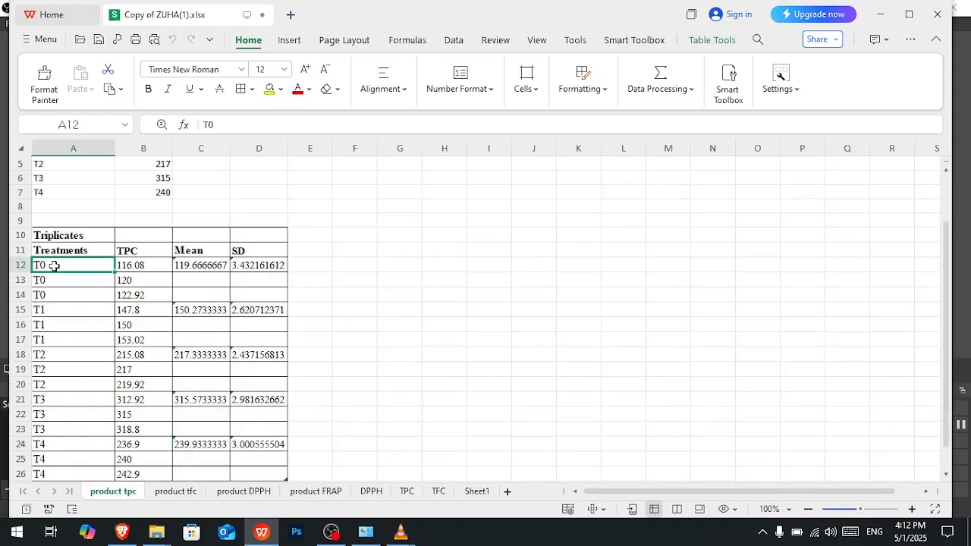
{"action": "left_click_drag", "start_coordinate": [46, 253], "coordinate": [148, 465]}
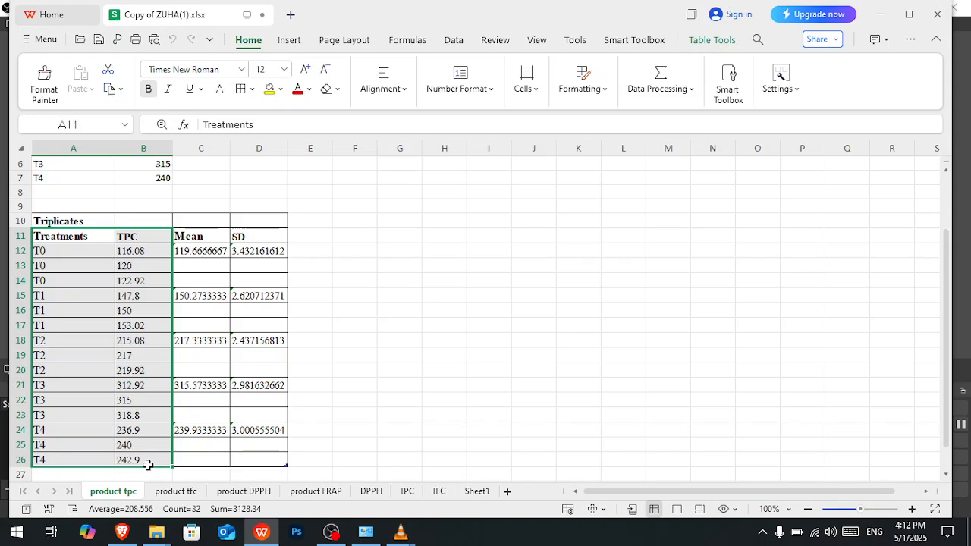
{"action": "key", "text": "ctrl+c"}
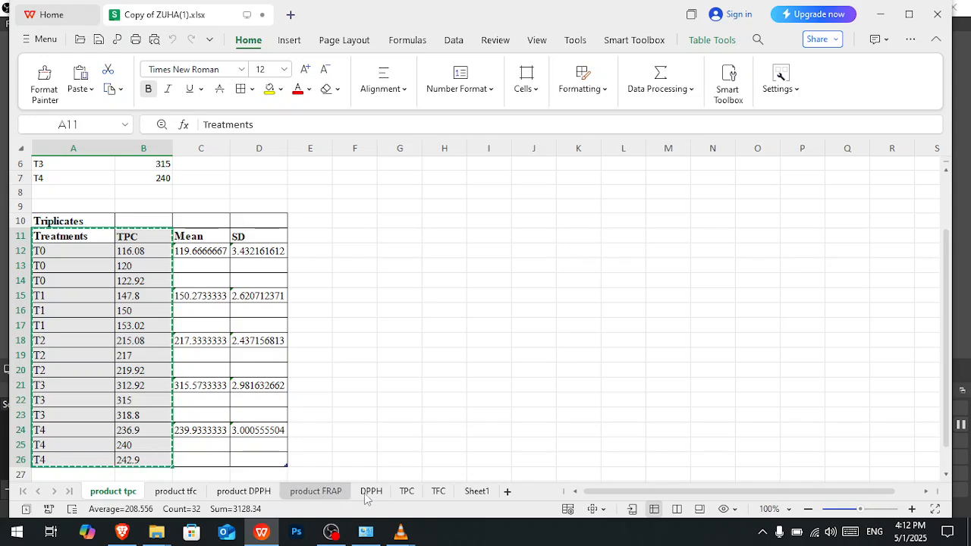
{"action": "left_click", "coordinate": [471, 491]}
{"action": "key", "text": "ctrl+v"}
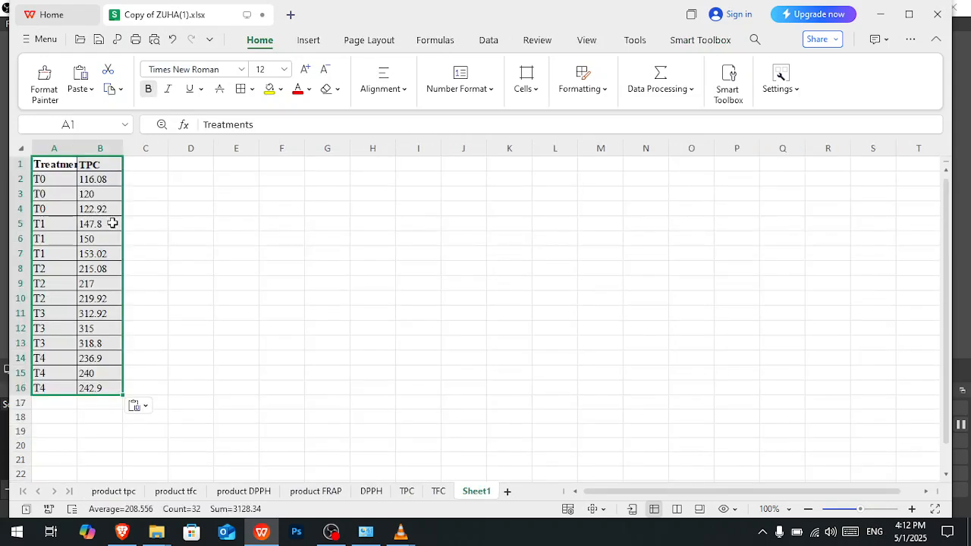
- Copy the TFC treatment rows, A11:B25, without headers from the product tfc sheet to Sheet1 starting at A17
{"action": "left_click", "coordinate": [114, 492]}
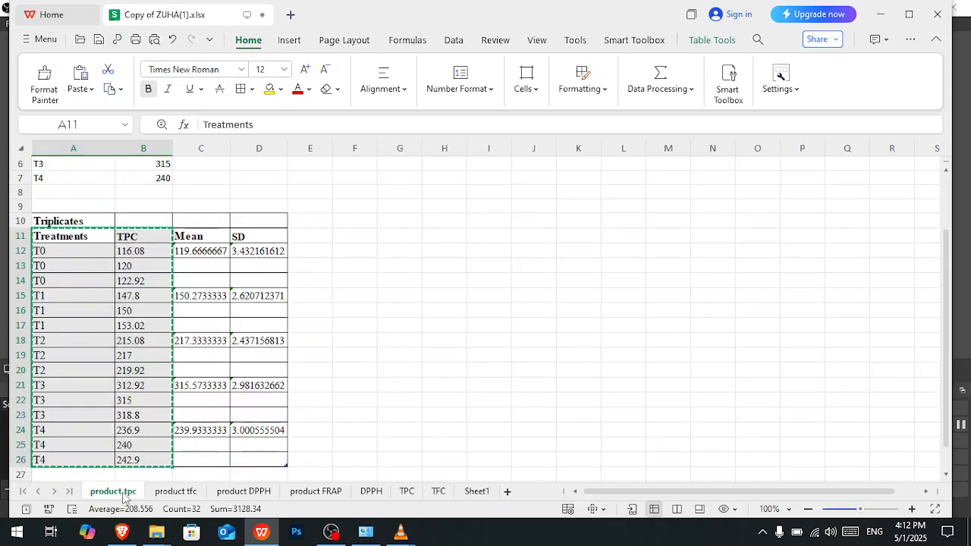
{"action": "left_click", "coordinate": [178, 494]}
{"action": "scroll", "coordinate": [129, 333], "scroll_direction": "up", "scroll_amount": 3}
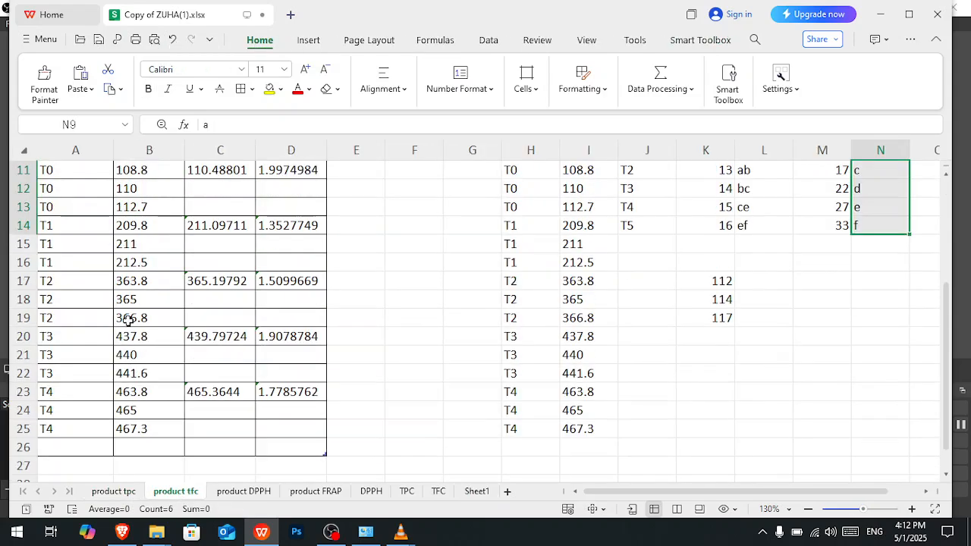
{"action": "scroll", "coordinate": [88, 229], "scroll_direction": "up", "scroll_amount": 1}
{"action": "left_click_drag", "start_coordinate": [61, 211], "coordinate": [136, 450]}
{"action": "key", "text": "ctrl+c"}
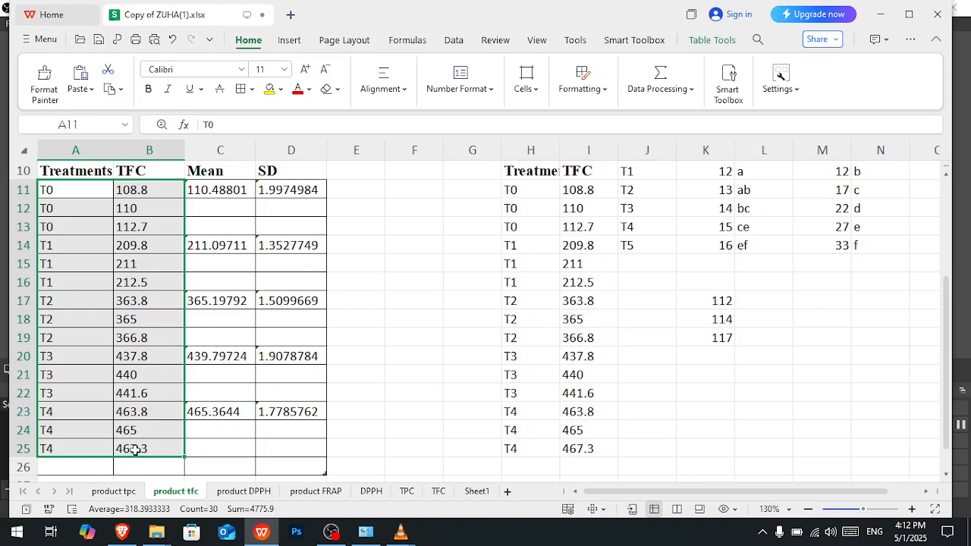
{"action": "left_click", "coordinate": [477, 492]}
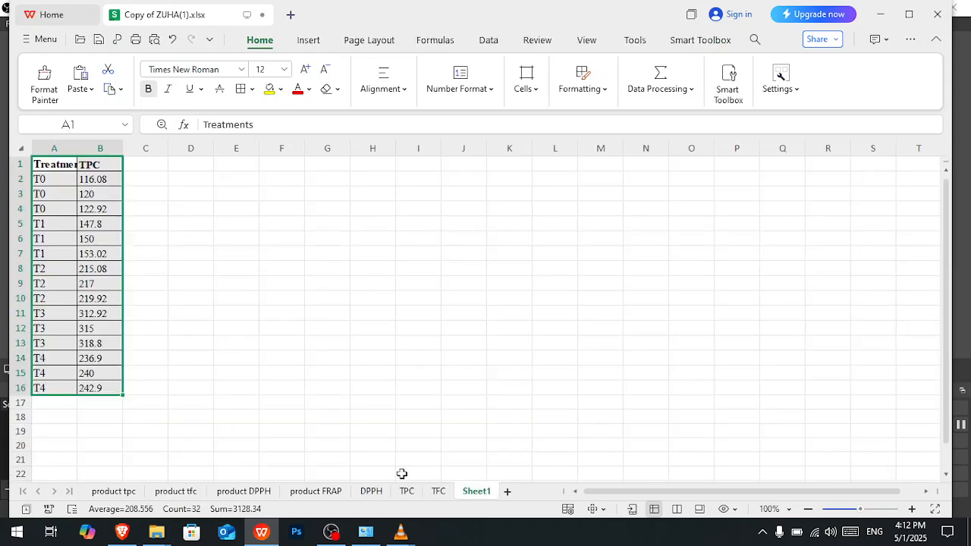
{"action": "left_click", "coordinate": [50, 403]}
{"action": "key", "text": "ctrl+v"}
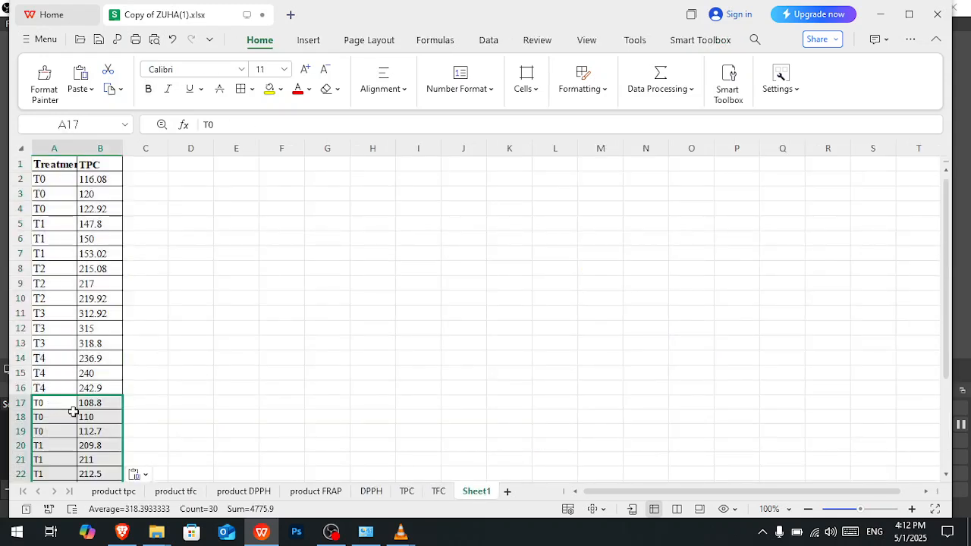
- Copy the T0 to T4 triplicate rows without headers from the product DPPH sheet to Sheet1 starting at A32
{"action": "left_click", "coordinate": [305, 491]}
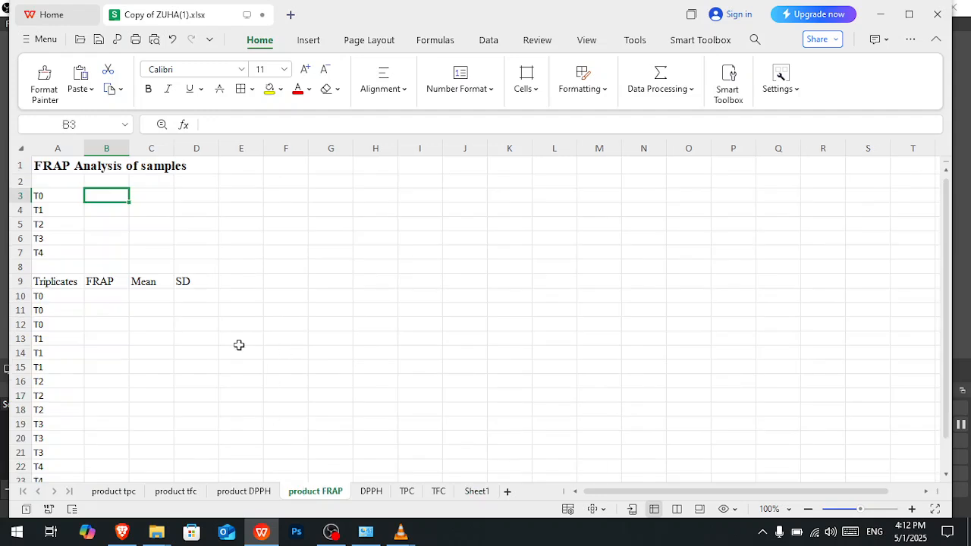
{"action": "left_click", "coordinate": [243, 491]}
{"action": "left_click_drag", "start_coordinate": [37, 266], "coordinate": [122, 393]}
{"action": "left_click", "coordinate": [120, 375]}
{"action": "left_click_drag", "start_coordinate": [51, 264], "coordinate": [108, 461]}
{"action": "key", "text": "ctrl+c"}
{"action": "left_click", "coordinate": [476, 491]}
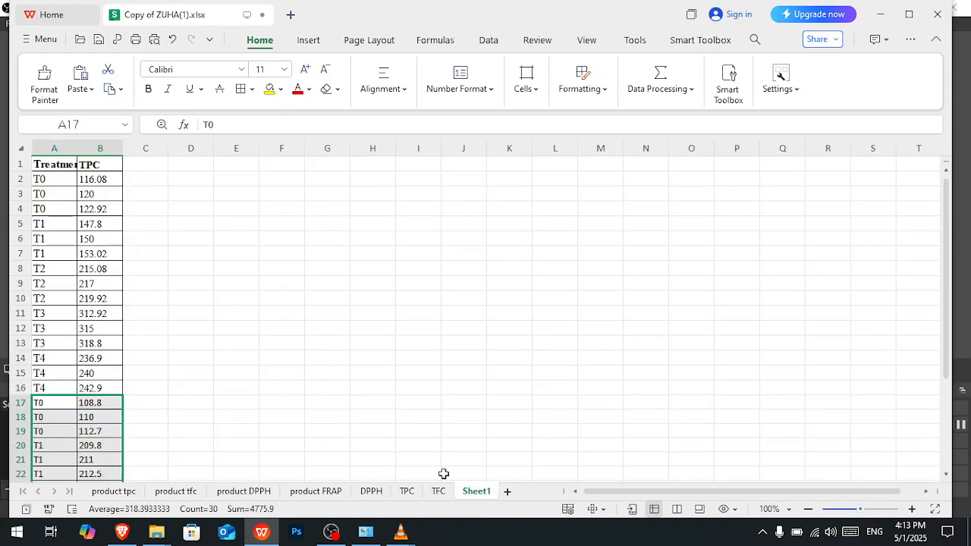
{"action": "scroll", "coordinate": [121, 371], "scroll_direction": "down", "scroll_amount": 5}
{"action": "left_click", "coordinate": [44, 393]}
{"action": "key", "text": "ctrl+v"}
- Insert one blank column between the Treatments and TPC columns in Sheet1 and select its header cell B1
{"action": "scroll", "coordinate": [47, 385], "scroll_direction": "up", "scroll_amount": 5}
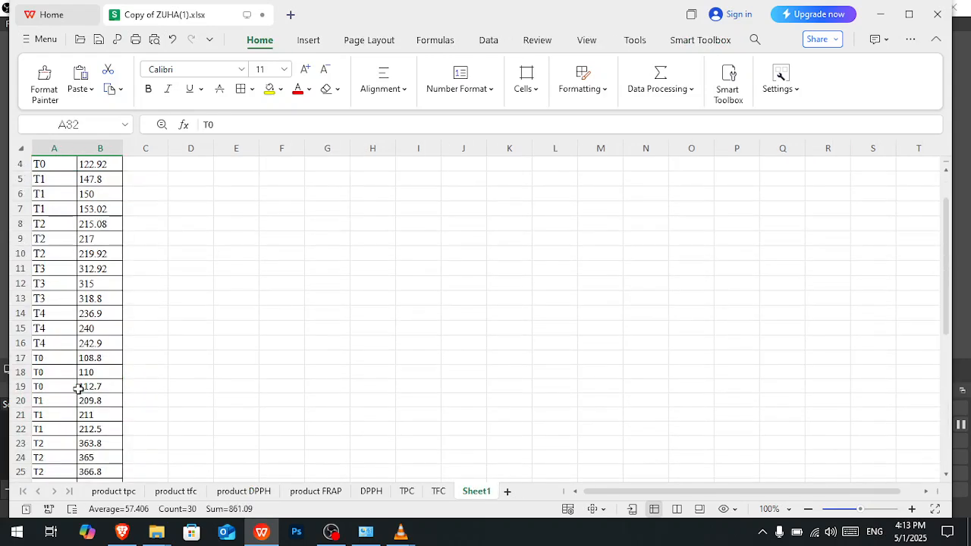
{"action": "left_click", "coordinate": [106, 147]}
{"action": "right_click", "coordinate": [106, 147]}
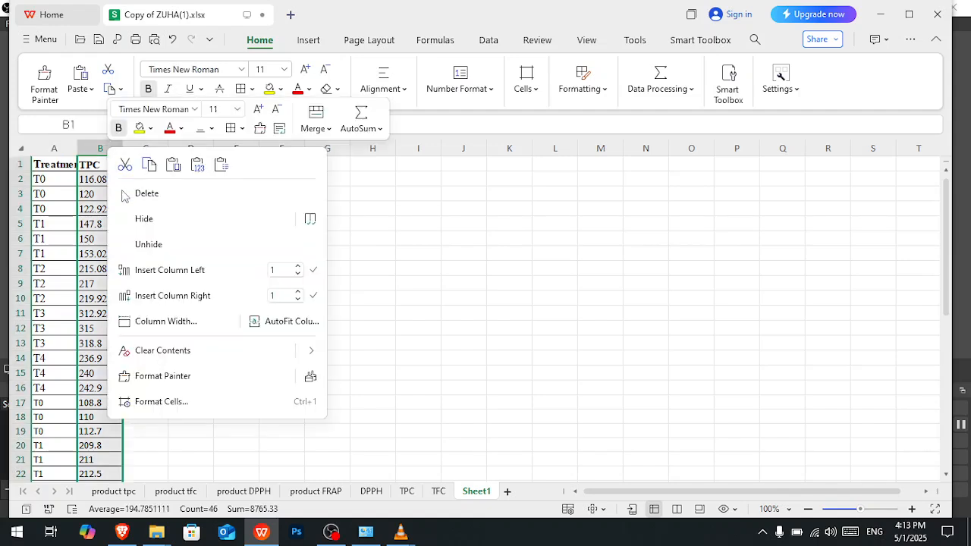
{"action": "left_click", "coordinate": [154, 276]}
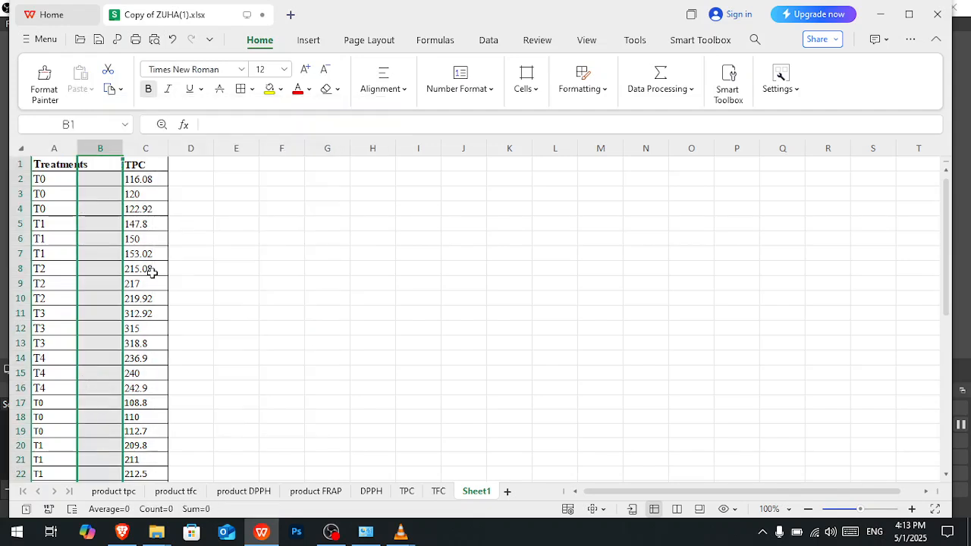
{"action": "left_click", "coordinate": [101, 167]}
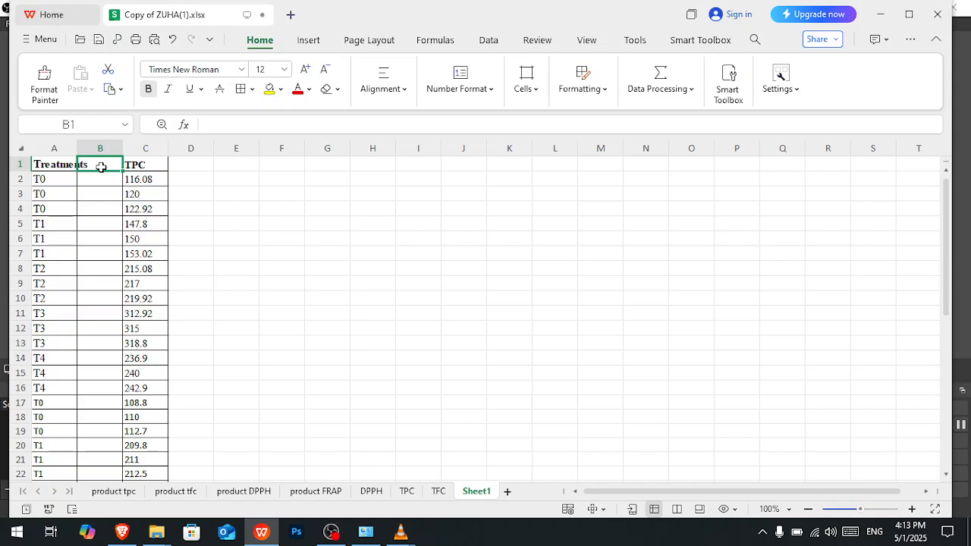
- Enter the header Duration in B1 and fit column B's width to its content
{"action": "type", "text": "Duration"}
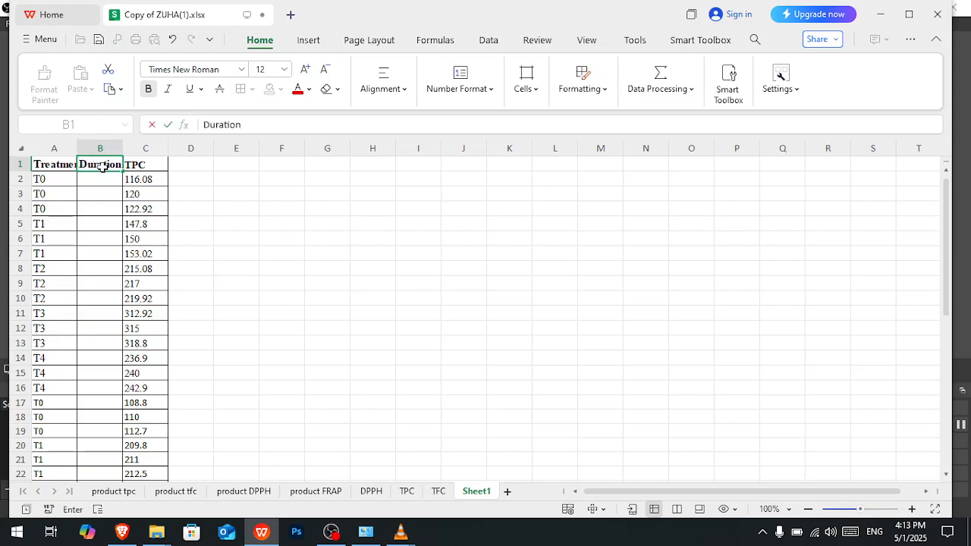
{"action": "double_click", "coordinate": [122, 148]}
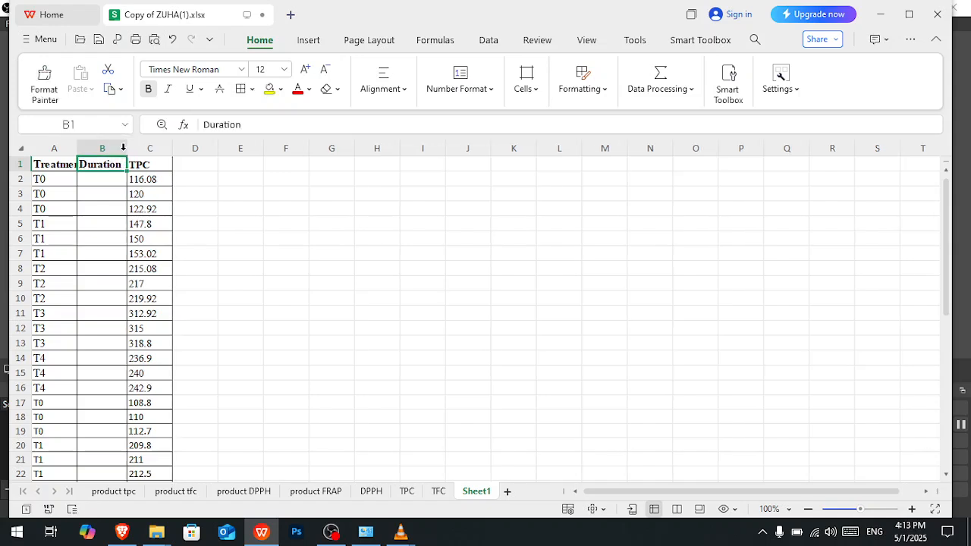
{"action": "mouse_move", "coordinate": [331, 531]}
- Enter 0 in B2 as the first duration value and fill it down through B16
{"action": "left_click", "coordinate": [109, 177]}
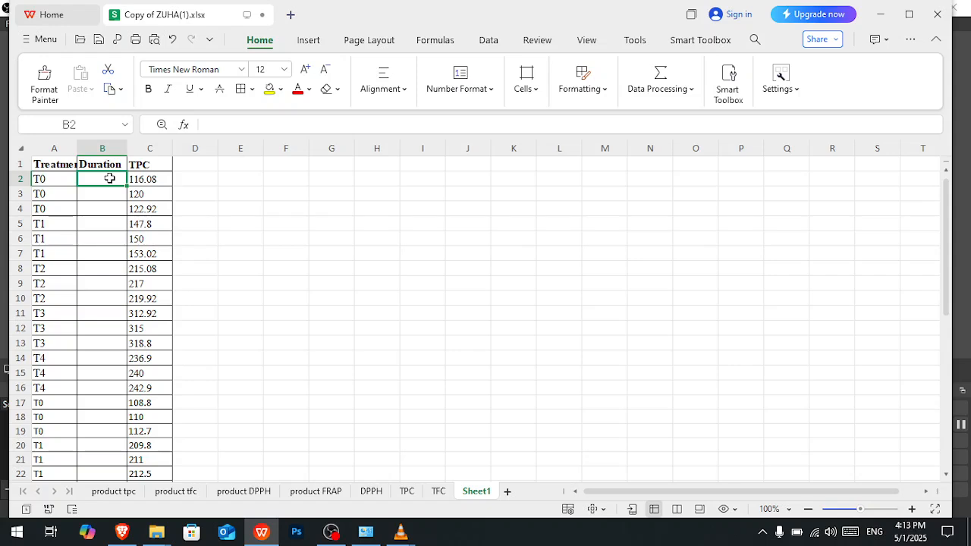
{"action": "type", "text": "0"}
{"action": "left_click", "coordinate": [106, 193]}
{"action": "left_click", "coordinate": [106, 179]}
{"action": "left_click_drag", "start_coordinate": [124, 187], "coordinate": [117, 391]}
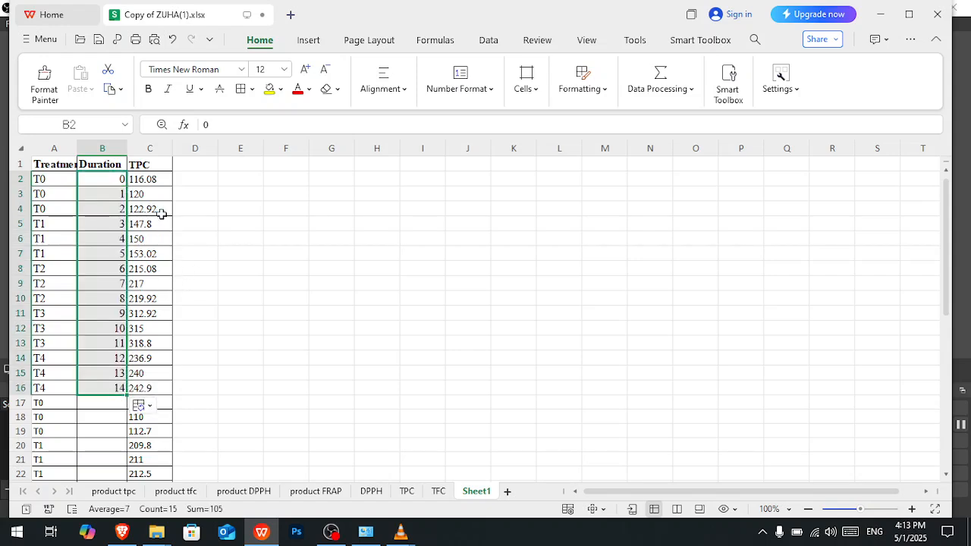
{"action": "scroll", "coordinate": [161, 215], "scroll_direction": "down", "scroll_amount": 9}
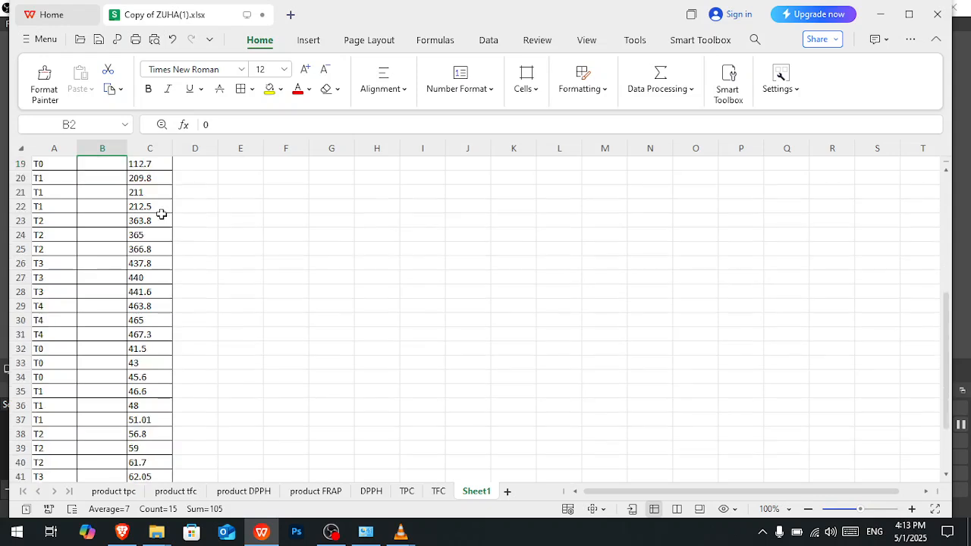
{"action": "scroll", "coordinate": [161, 215], "scroll_direction": "down", "scroll_amount": 2}
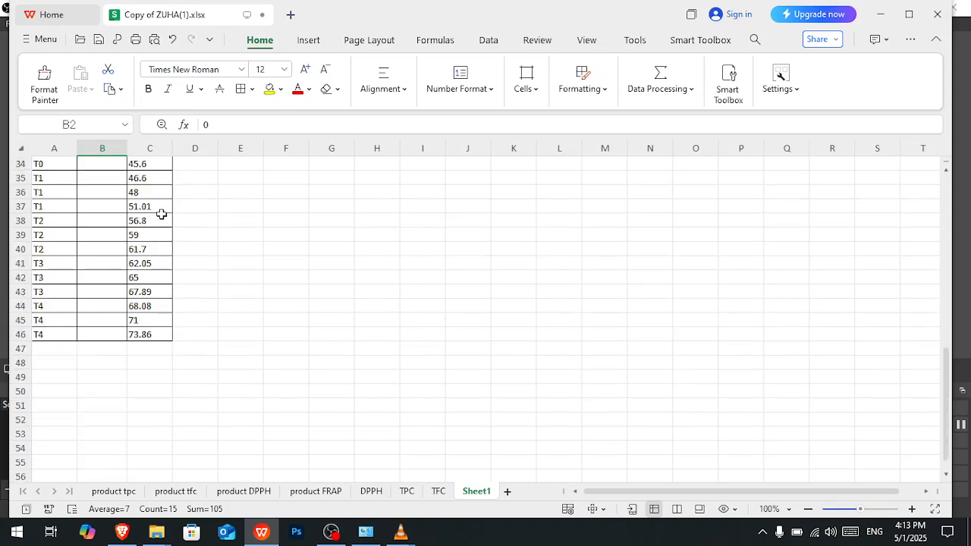
{"action": "scroll", "coordinate": [162, 215], "scroll_direction": "up", "scroll_amount": 2}
{"action": "scroll", "coordinate": [162, 214], "scroll_direction": "up", "scroll_amount": 9}
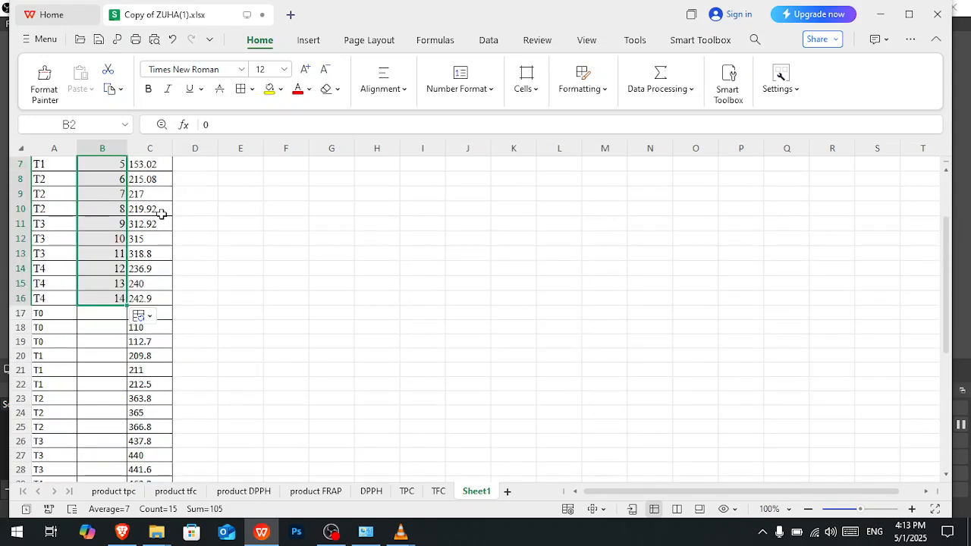
- Set B3 and B4 to 0 and fill the repeated zeros down through B16
{"action": "left_click", "coordinate": [100, 182]}
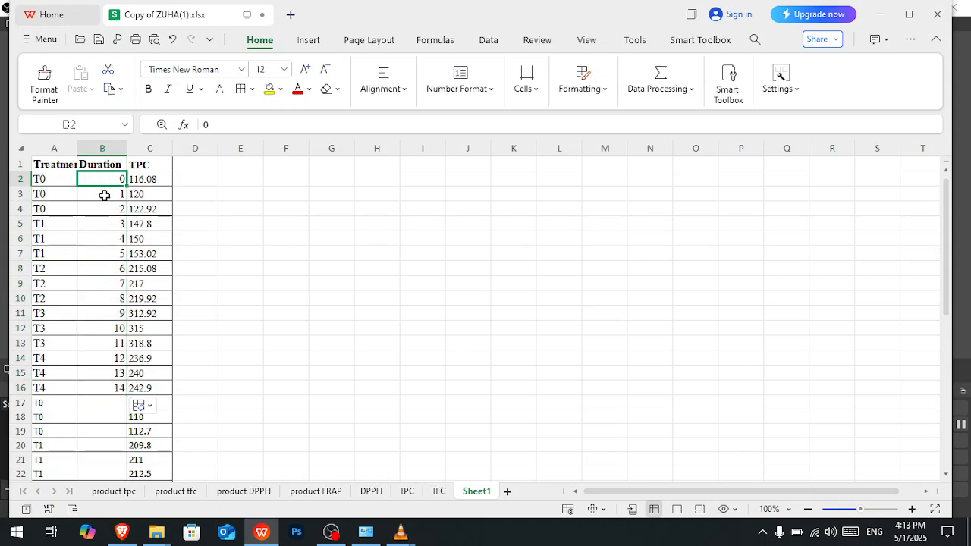
{"action": "left_click", "coordinate": [105, 194]}
{"action": "type", "text": "0"}
{"action": "left_click", "coordinate": [104, 210]}
{"action": "type", "text": "0"}
{"action": "left_click_drag", "start_coordinate": [103, 179], "coordinate": [126, 395]}
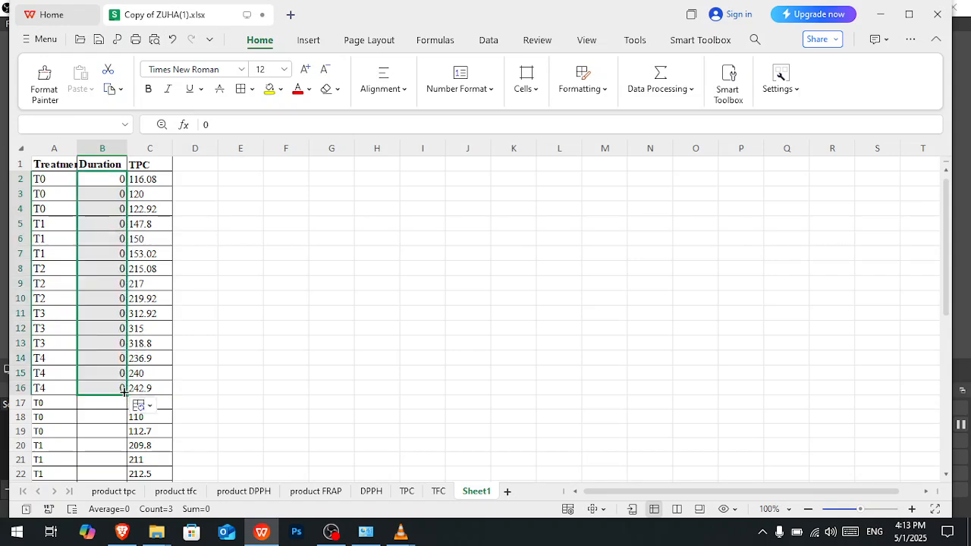
- Enter 1 as the duration in cells B17 and B18 and select both cells
{"action": "left_click", "coordinate": [114, 402]}
{"action": "type", "text": "1"}
{"action": "key", "text": "Return"}
{"action": "type", "text": "1"}
{"action": "key", "text": "Return"}
{"action": "left_click", "coordinate": [114, 402]}
{"action": "key", "text": "shift+Down"}
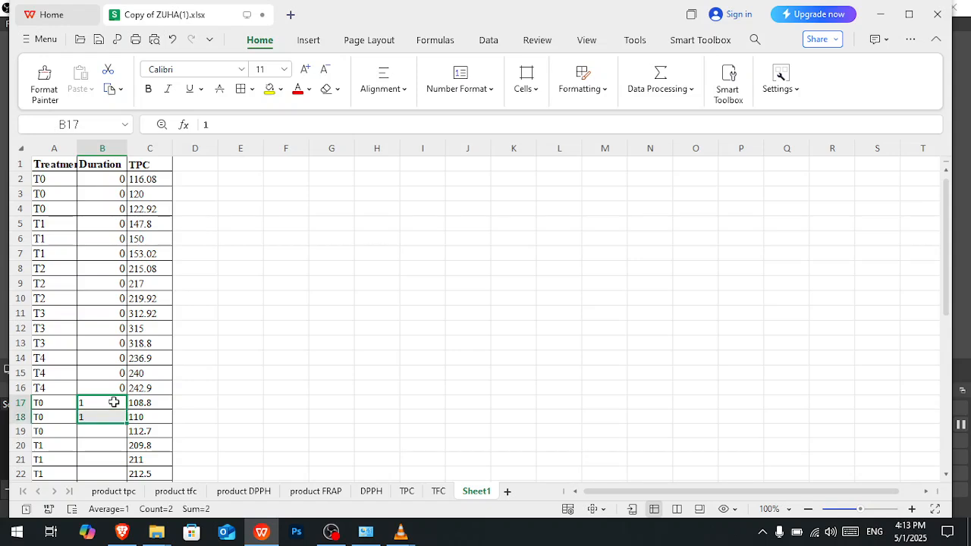
- Set B17 and B18 to 15 and fill the value down through B31
{"action": "left_click", "coordinate": [114, 404]}
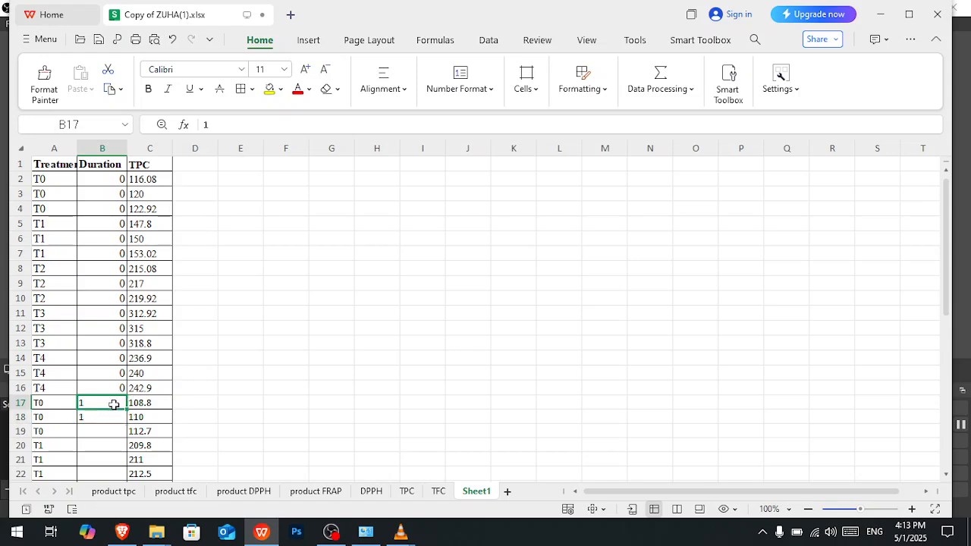
{"action": "type", "text": "15"}
{"action": "key", "text": "Return"}
{"action": "type", "text": "15"}
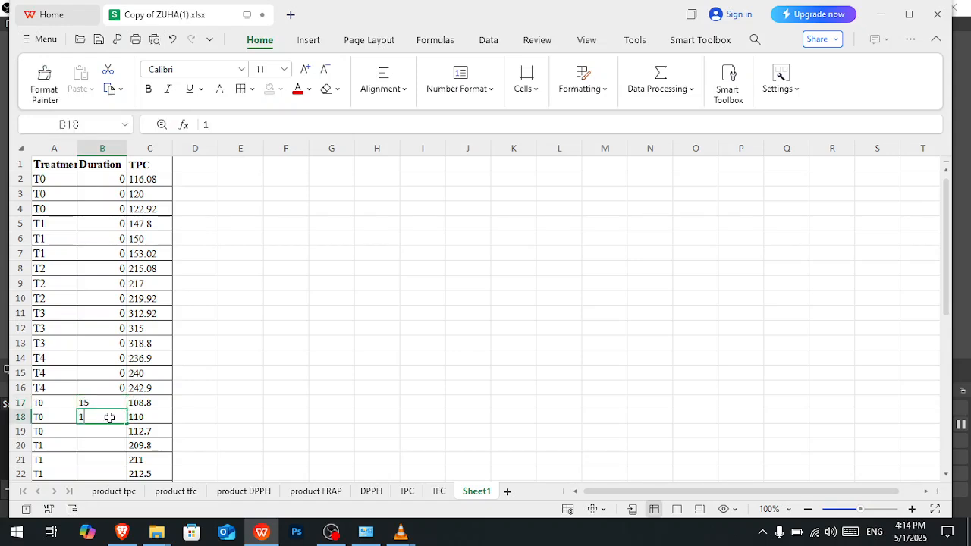
{"action": "left_click_drag", "start_coordinate": [105, 407], "coordinate": [116, 357]}
- Enter 30 in B32 and B33 and fill the value down through B46
{"action": "left_click", "coordinate": [100, 376]}
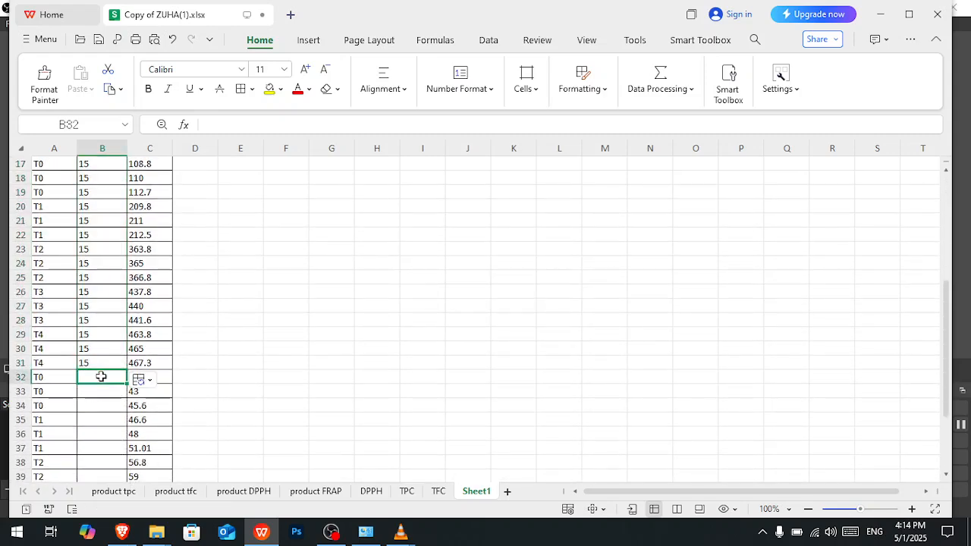
{"action": "type", "text": "30"}
{"action": "key", "text": "Return"}
{"action": "type", "text": "30"}
{"action": "left_click", "coordinate": [101, 376]}
{"action": "key", "text": "shift+Down"}
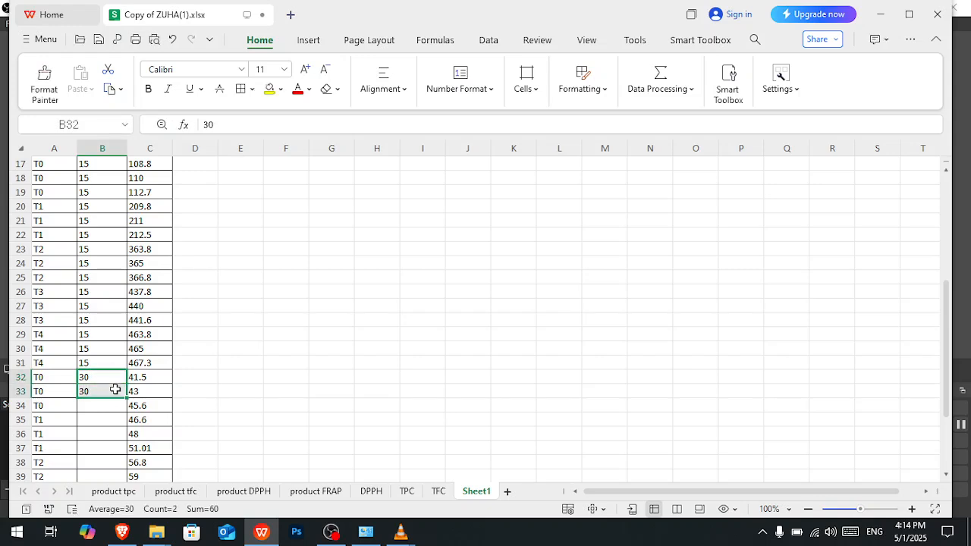
{"action": "mouse_move", "coordinate": [126, 431]}
{"action": "left_mouse_down"}
{"action": "mouse_move", "coordinate": [131, 478]}
{"action": "mouse_move", "coordinate": [119, 432]}
{"action": "left_mouse_up"}
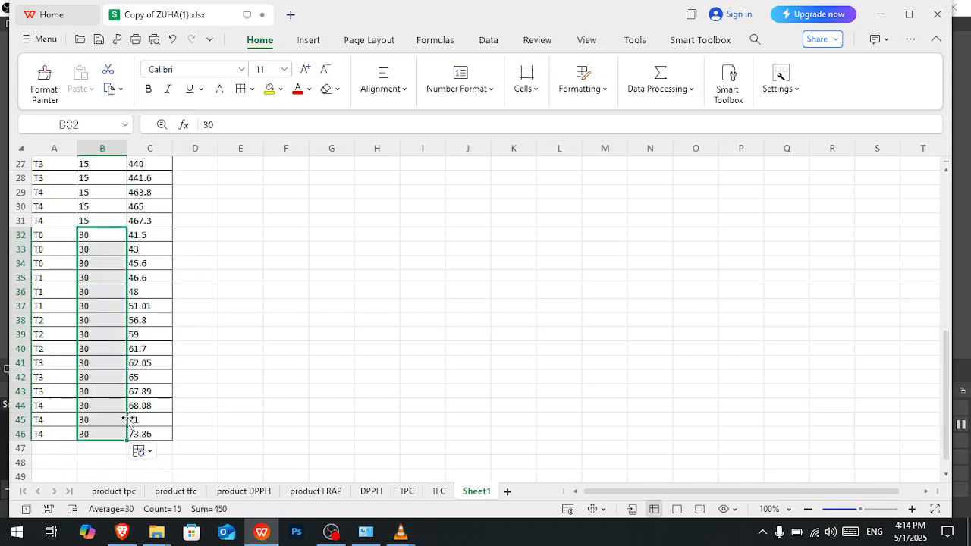
- Copy the complete table A1:C46, including the Treatments, Duration and TPC headers, from Sheet1
{"action": "scroll", "coordinate": [121, 421], "scroll_direction": "up", "scroll_amount": 9}
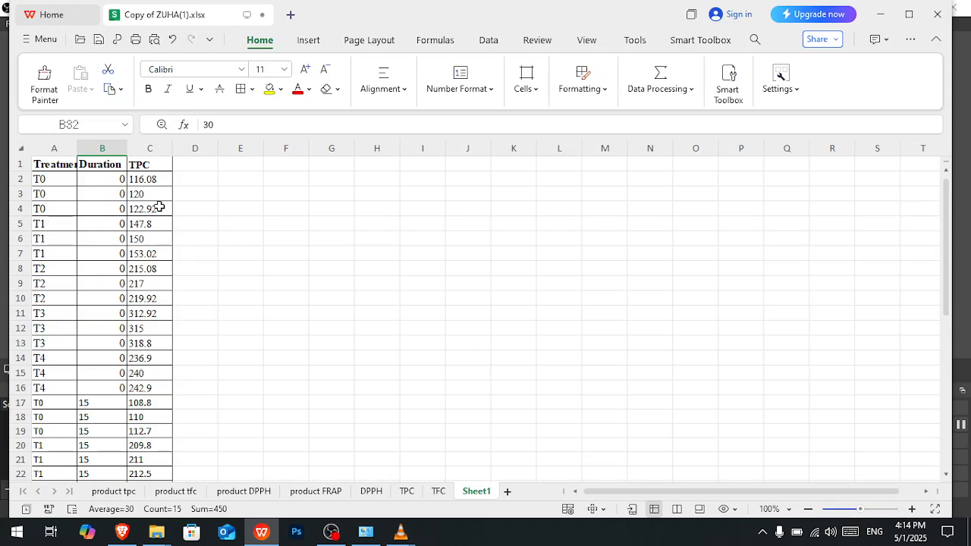
{"action": "left_click_drag", "start_coordinate": [47, 160], "coordinate": [158, 459]}
{"action": "key", "text": "ctrl+c"}
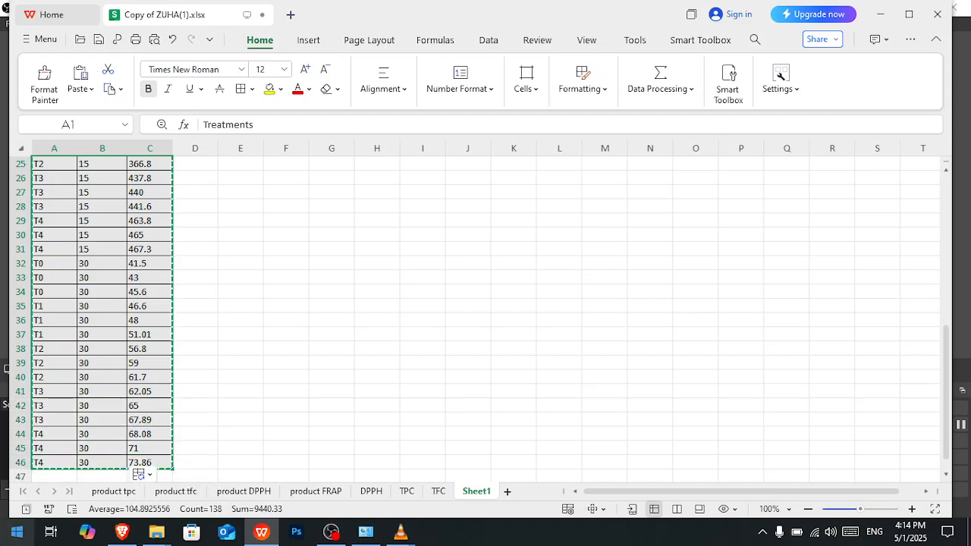
- Open Statistix and paste the copied treatment, duration and TPC table into the empty data sheet
{"action": "key", "text": "super"}
{"action": "scroll", "coordinate": [103, 227], "scroll_direction": "down", "scroll_amount": 2}
{"action": "scroll", "coordinate": [104, 228], "scroll_direction": "down", "scroll_amount": 10}
{"action": "scroll", "coordinate": [105, 227], "scroll_direction": "up", "scroll_amount": 3}
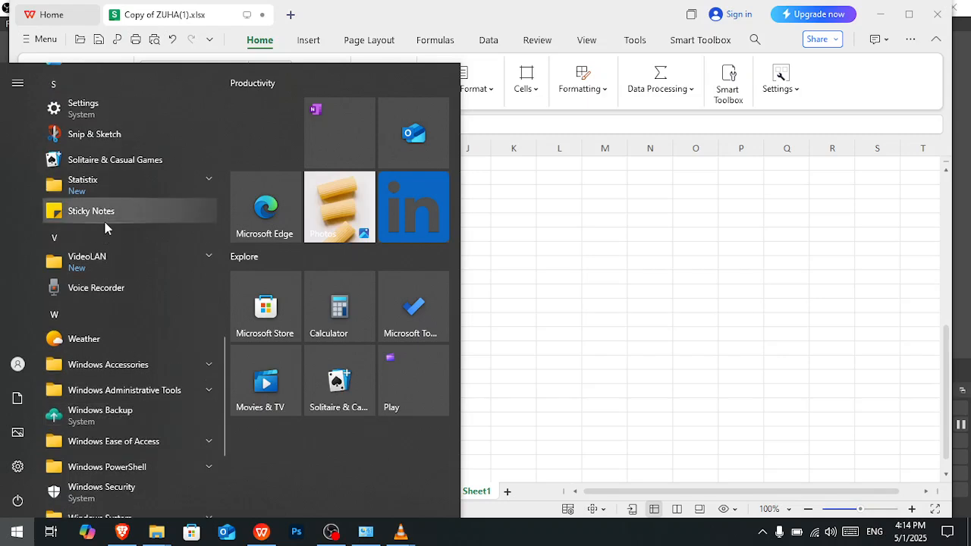
{"action": "left_click", "coordinate": [115, 182]}
{"action": "left_click", "coordinate": [106, 212]}
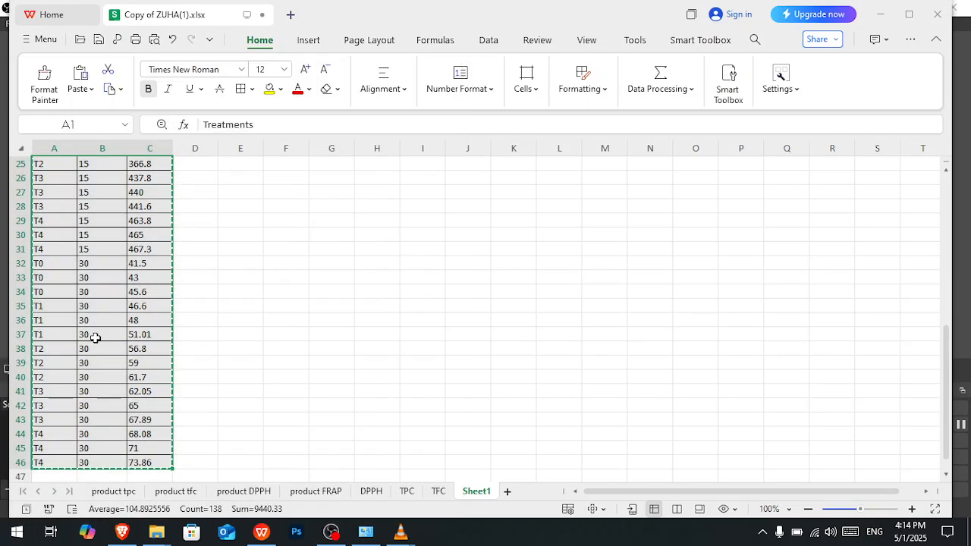
{"action": "left_click", "coordinate": [636, 117]}
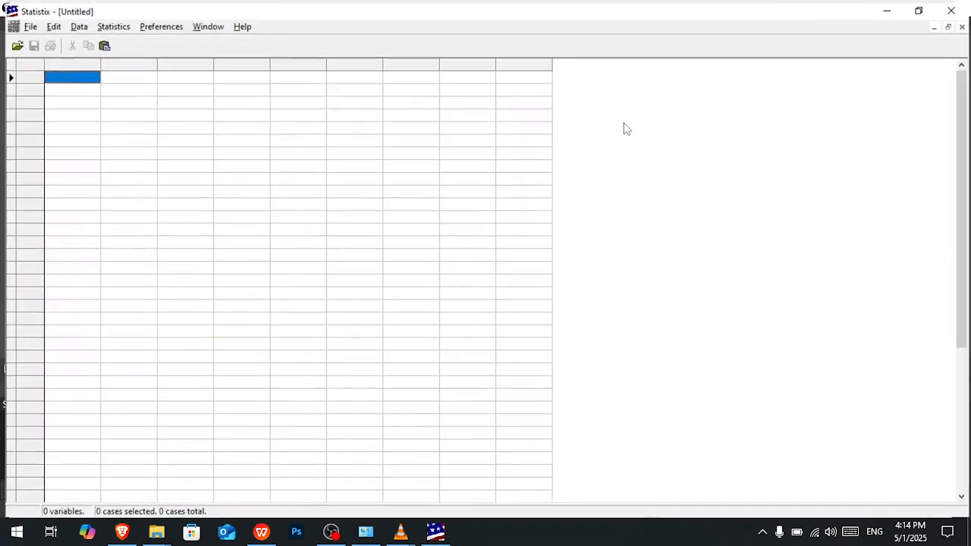
{"action": "key", "text": "ctrl+v"}
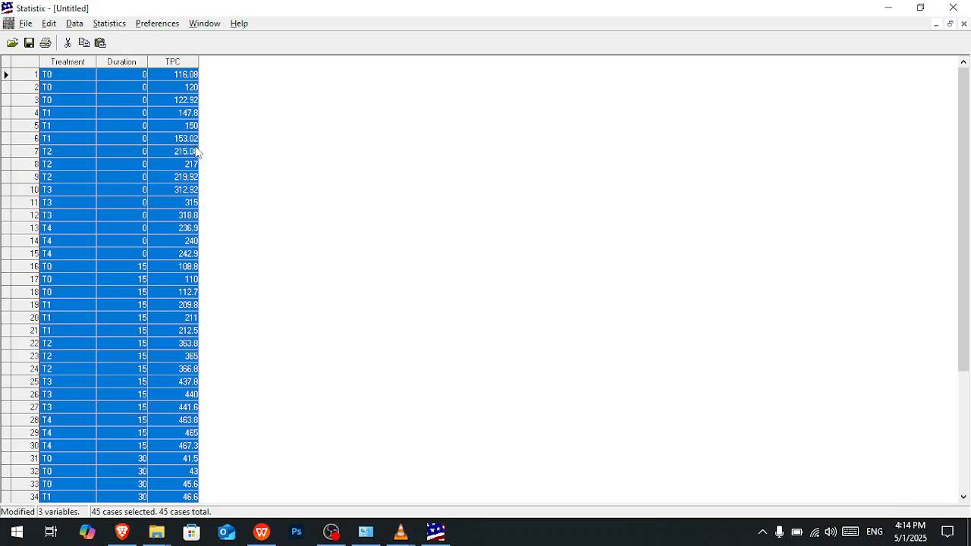
{"action": "left_click", "coordinate": [119, 26]}
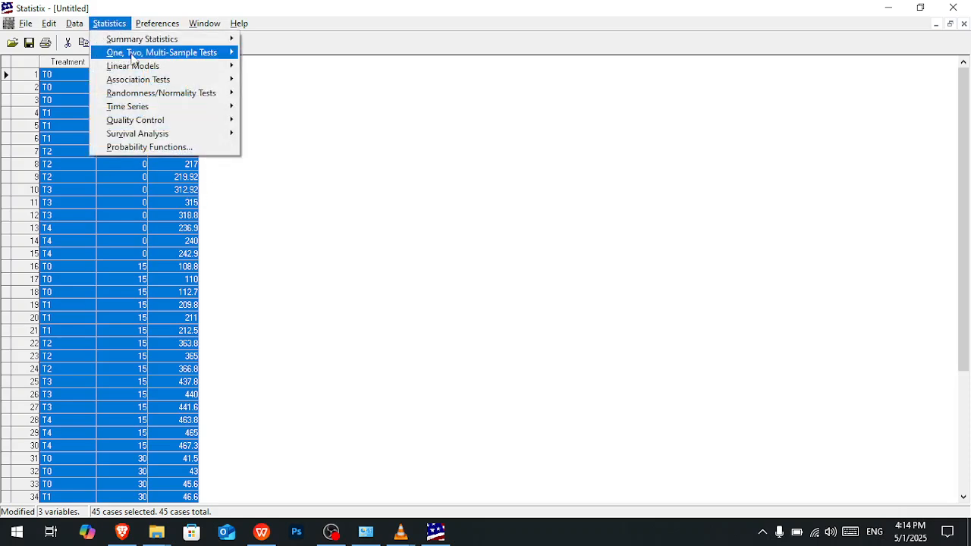
{"action": "mouse_move", "coordinate": [165, 69]}
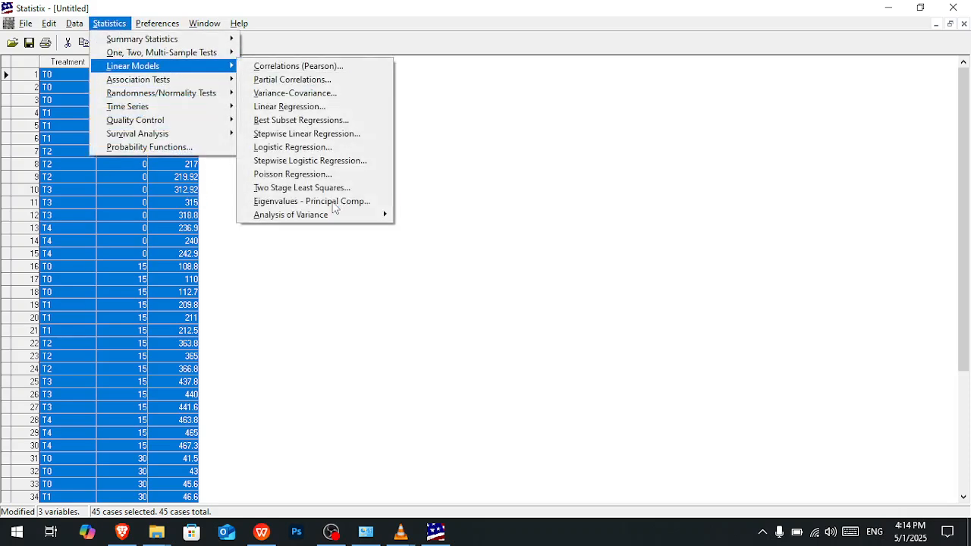
{"action": "mouse_move", "coordinate": [336, 215]}
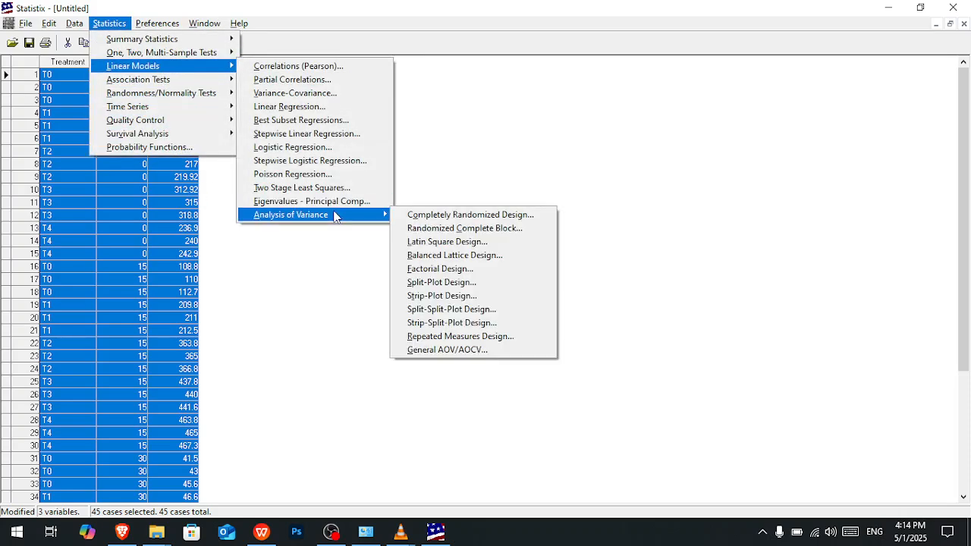
{"action": "left_click", "coordinate": [440, 268]}
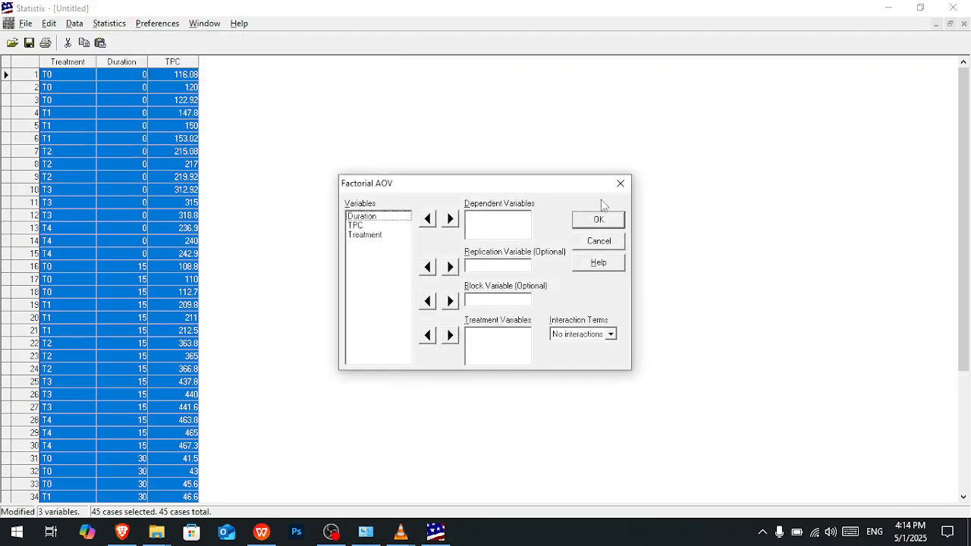
{"action": "left_click", "coordinate": [109, 24]}
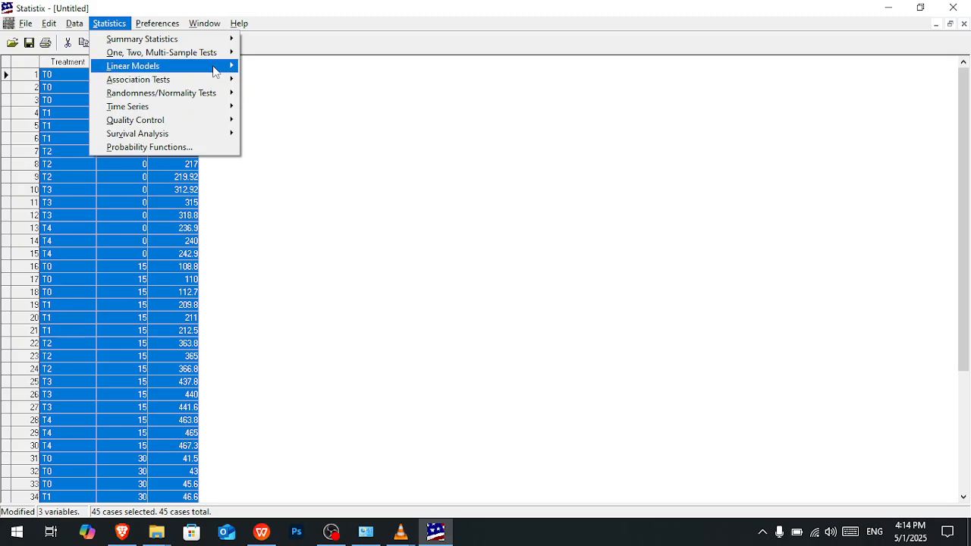
{"action": "mouse_move", "coordinate": [216, 67]}
{"action": "mouse_move", "coordinate": [299, 217]}
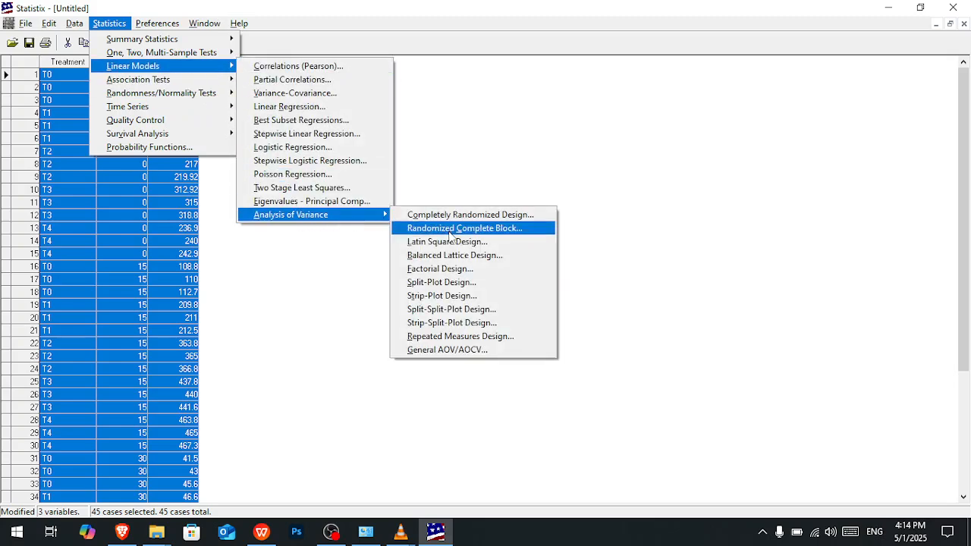
{"action": "left_click", "coordinate": [447, 271]}
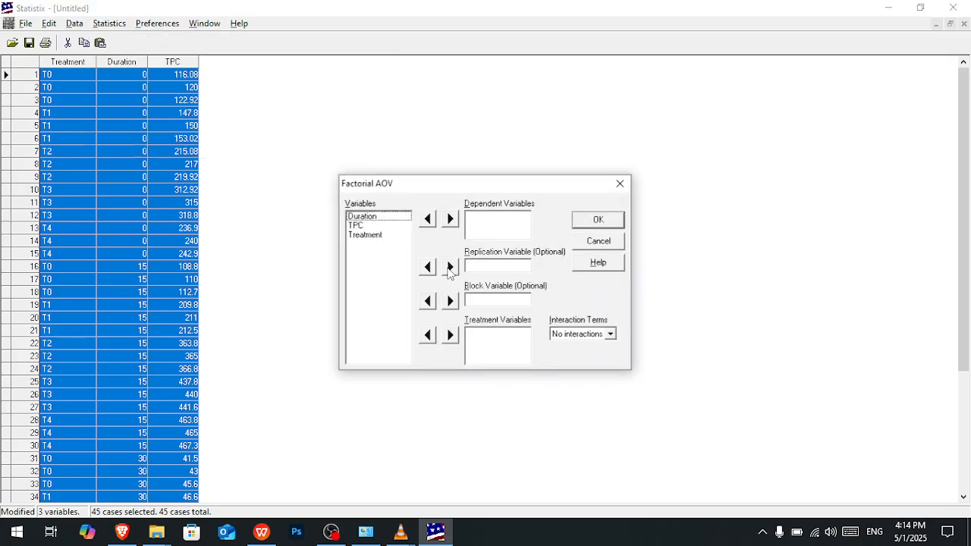
{"action": "left_click", "coordinate": [372, 224]}
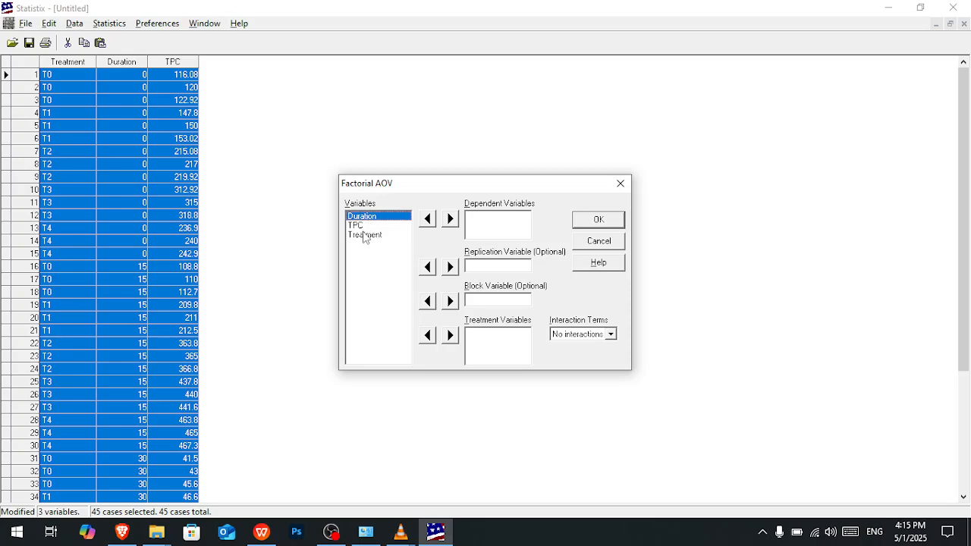
{"action": "left_click", "coordinate": [366, 235]}
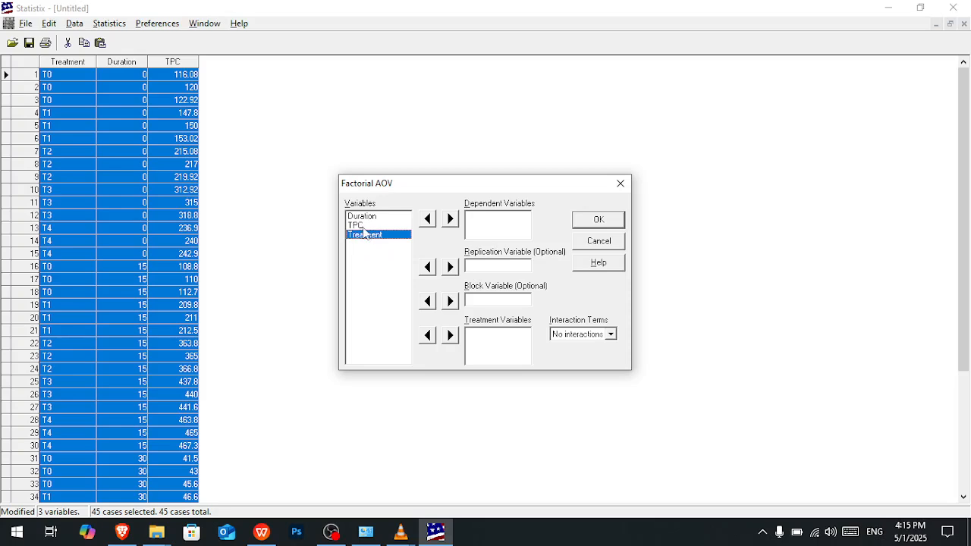
{"action": "left_click", "coordinate": [367, 226]}
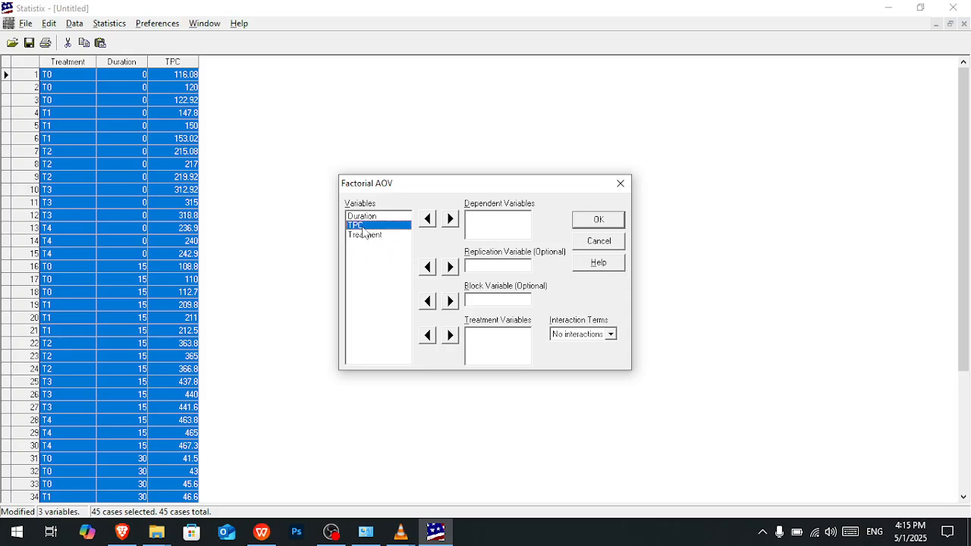
{"action": "left_click", "coordinate": [620, 183]}
{"action": "left_click", "coordinate": [110, 24]}
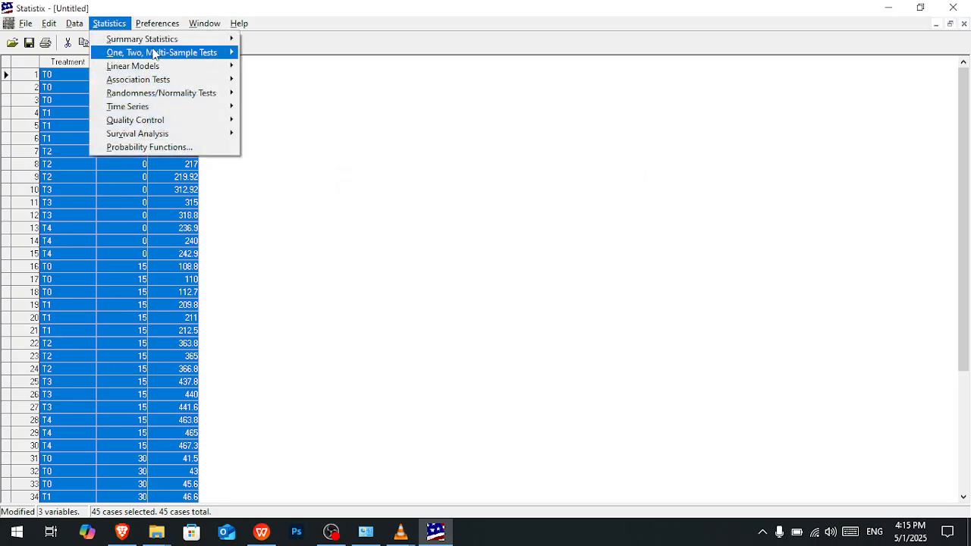
{"action": "mouse_move", "coordinate": [154, 53]}
{"action": "left_click", "coordinate": [278, 147]}
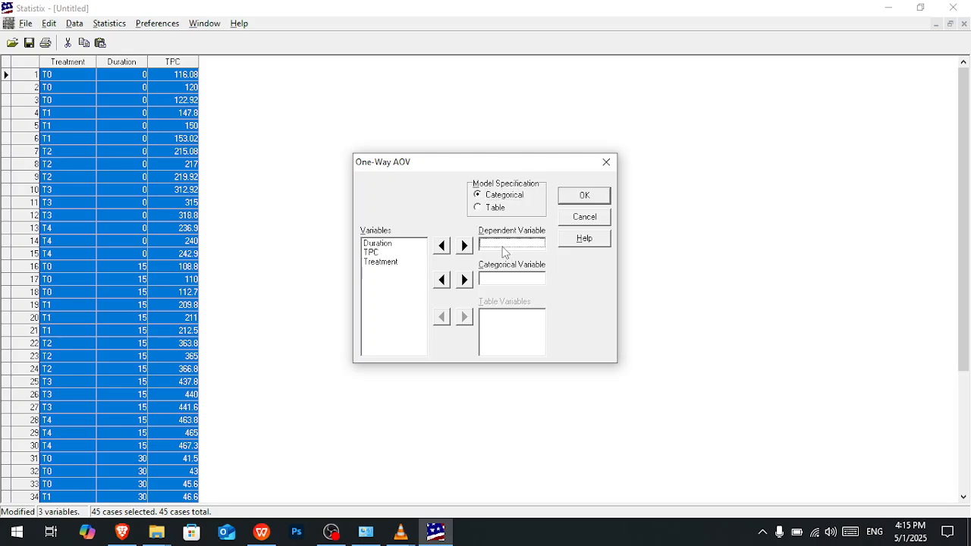
{"action": "left_click", "coordinate": [505, 280]}
{"action": "left_click", "coordinate": [381, 254]}
{"action": "left_click", "coordinate": [512, 279]}
{"action": "left_click", "coordinate": [508, 246]}
{"action": "left_click", "coordinate": [516, 279]}
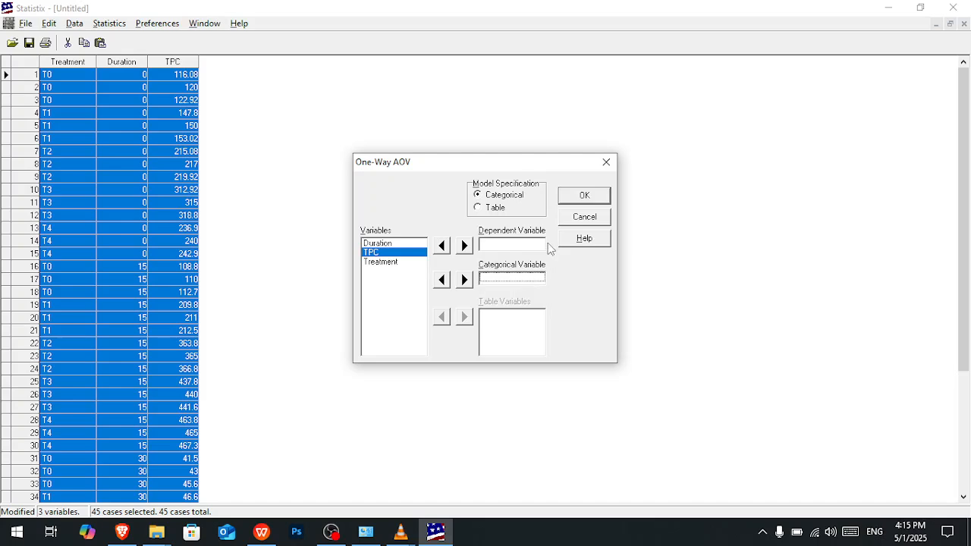
{"action": "left_click", "coordinate": [607, 163]}
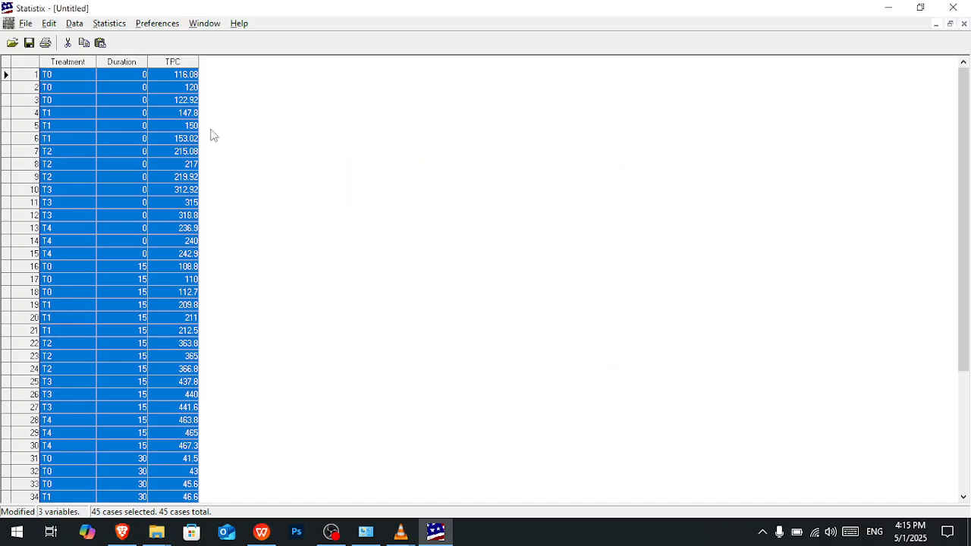
- Start a Factorial Design analysis of variance and assign Duration and Treatment as the treatment variables
{"action": "left_click", "coordinate": [116, 25]}
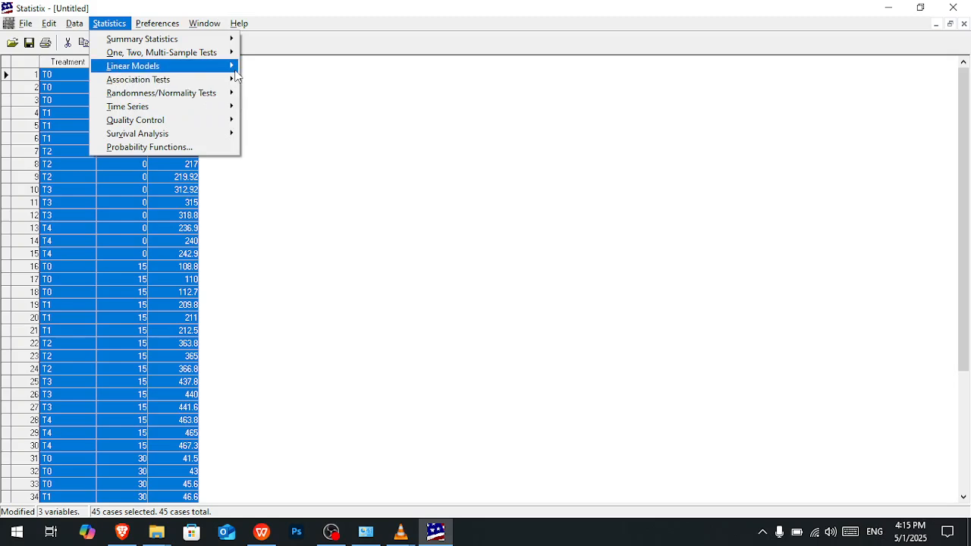
{"action": "mouse_move", "coordinate": [220, 66]}
{"action": "mouse_move", "coordinate": [345, 218]}
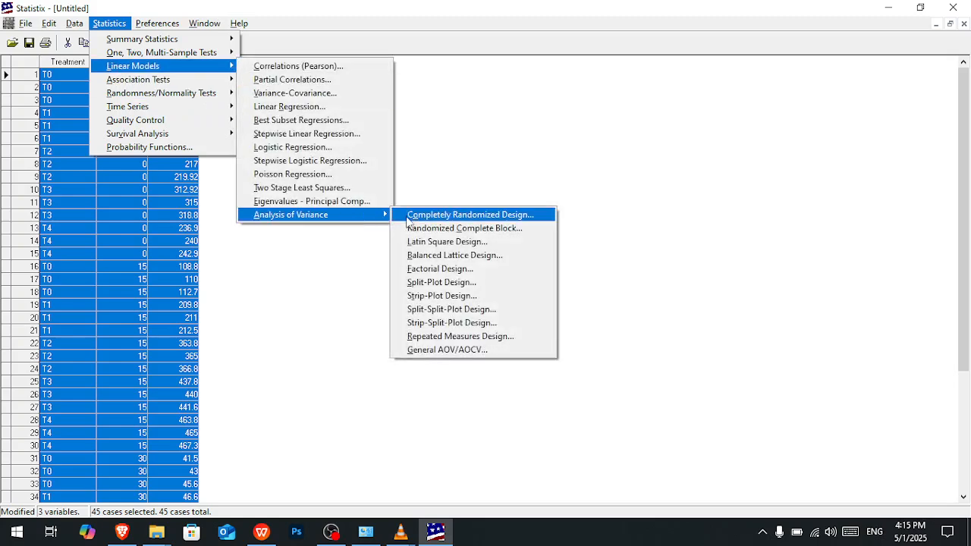
{"action": "left_click", "coordinate": [428, 270]}
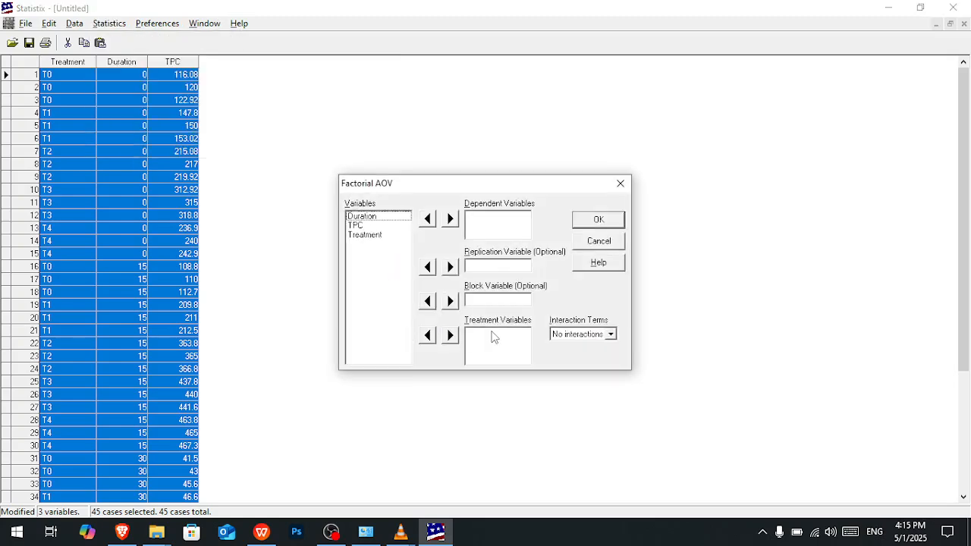
{"action": "left_click", "coordinate": [372, 217]}
{"action": "left_click", "coordinate": [452, 338]}
{"action": "left_click", "coordinate": [372, 217]}
{"action": "left_click", "coordinate": [371, 227]}
{"action": "left_click", "coordinate": [451, 336]}
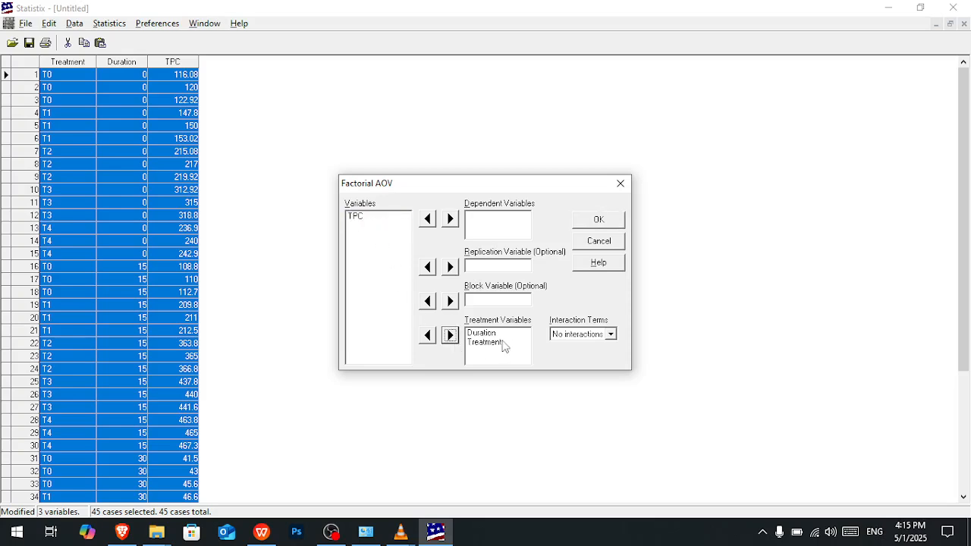
- Assign TPC as the dependent variable and run the factorial analysis with no interactions
{"action": "left_click", "coordinate": [383, 219]}
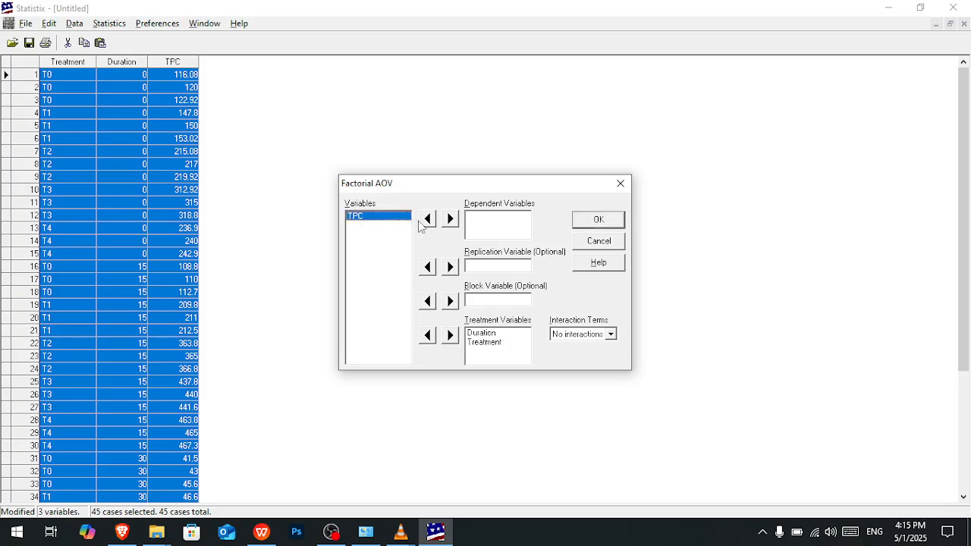
{"action": "left_click", "coordinate": [450, 219]}
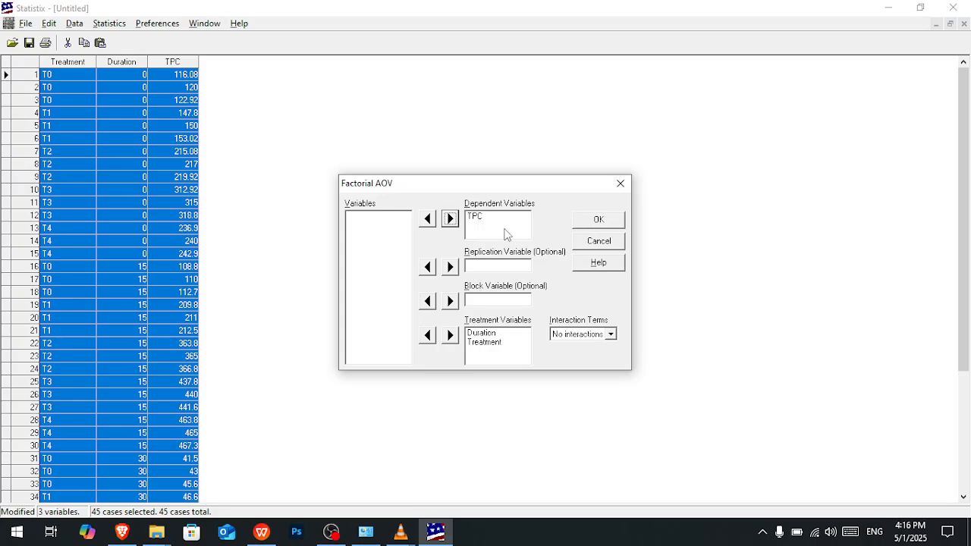
{"action": "left_click", "coordinate": [598, 219]}
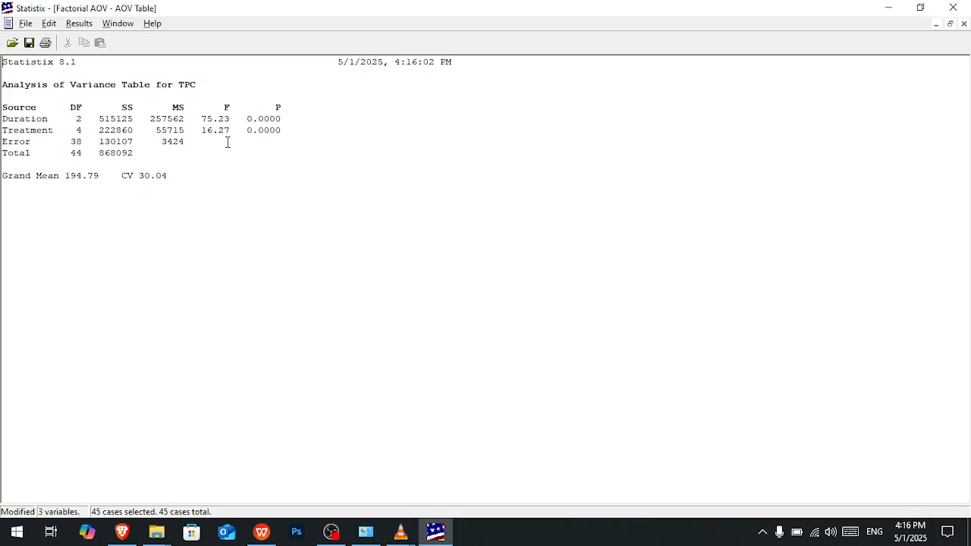
- Review the Duration, Treatment, Error and Total rows of the analysis of variance table for TPC
{"action": "left_click", "coordinate": [80, 24]}
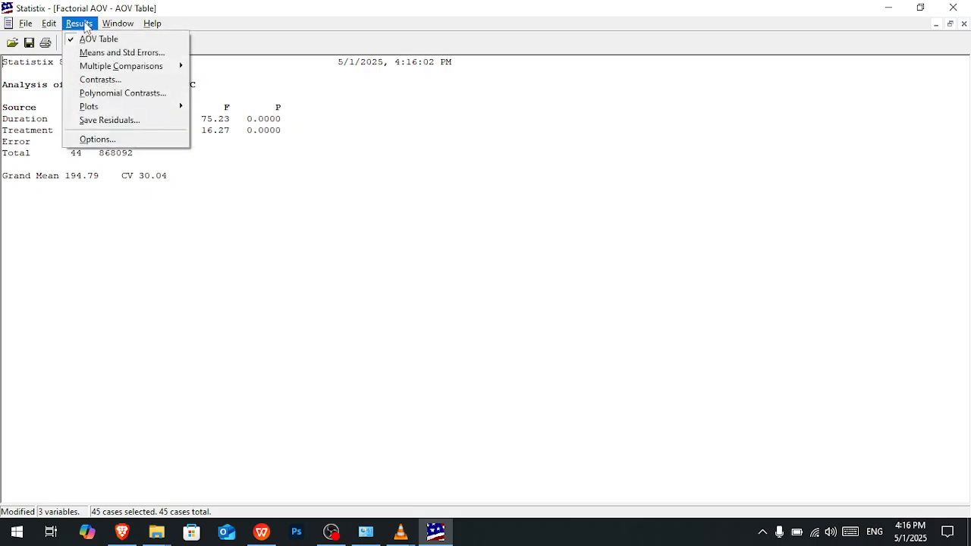
{"action": "left_click", "coordinate": [175, 192]}
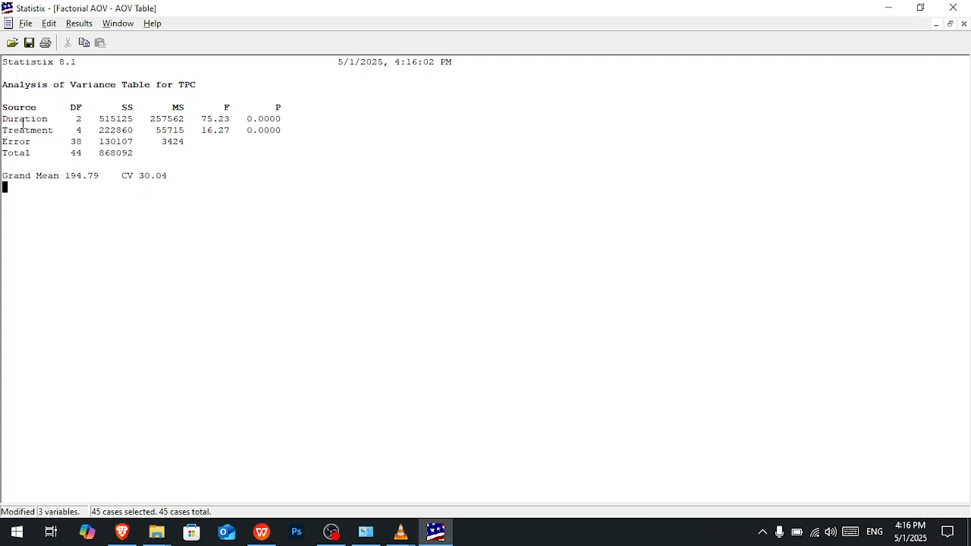
{"action": "left_click_drag", "start_coordinate": [3, 121], "coordinate": [135, 153]}
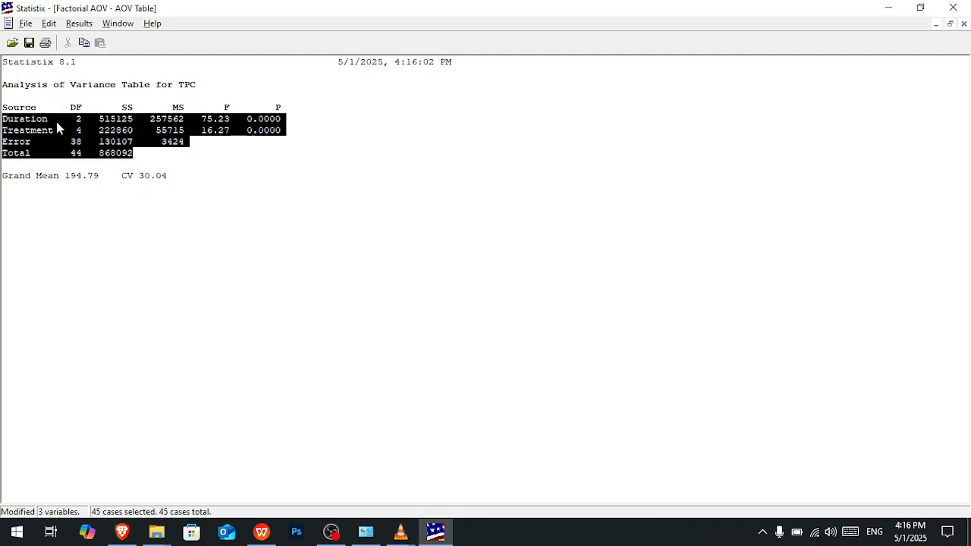
{"action": "left_click", "coordinate": [24, 120]}
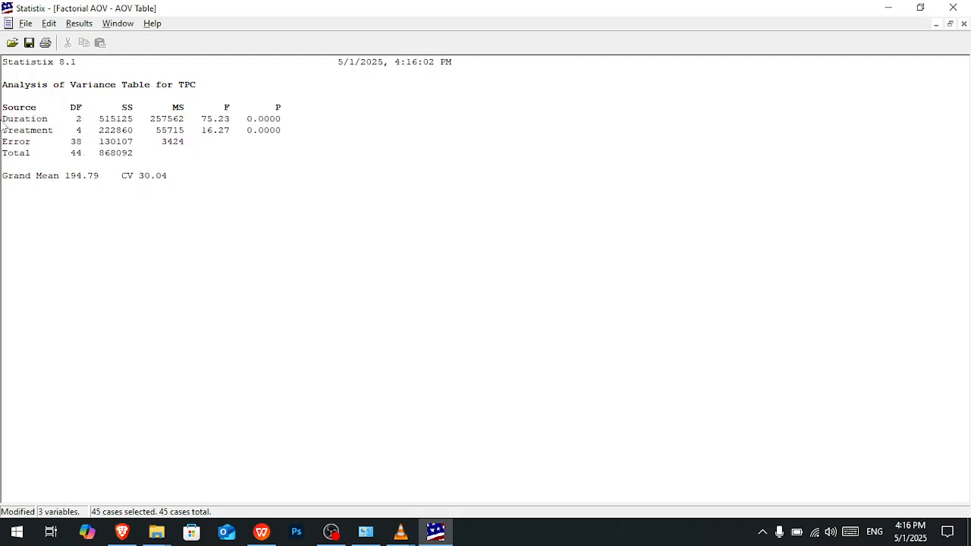
{"action": "left_click_drag", "start_coordinate": [45, 124], "coordinate": [8, 129]}
{"action": "left_click", "coordinate": [69, 24]}
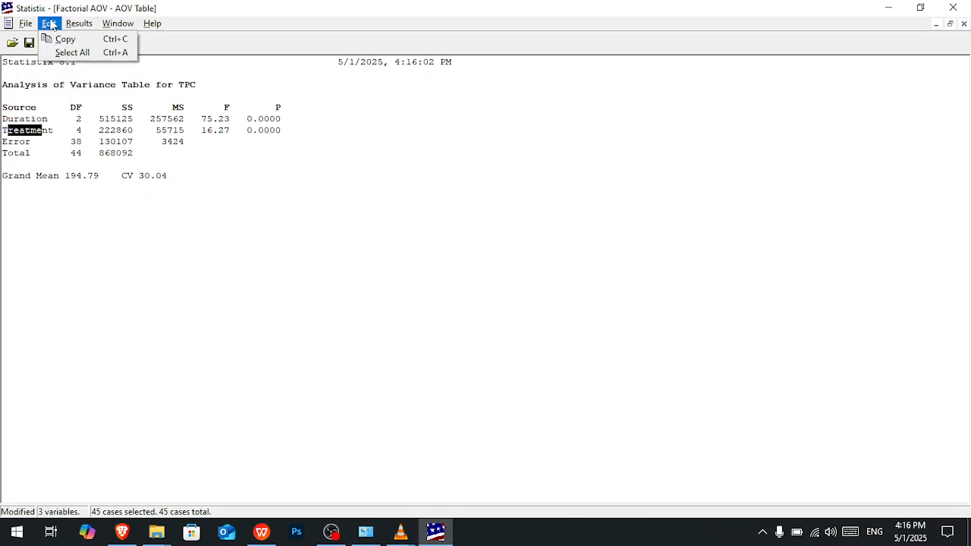
- Close the results and rerun the Factorial Design analysis with interaction terms set to Up to 2-way
{"action": "left_click", "coordinate": [970, 34]}
{"action": "left_click", "coordinate": [963, 24]}
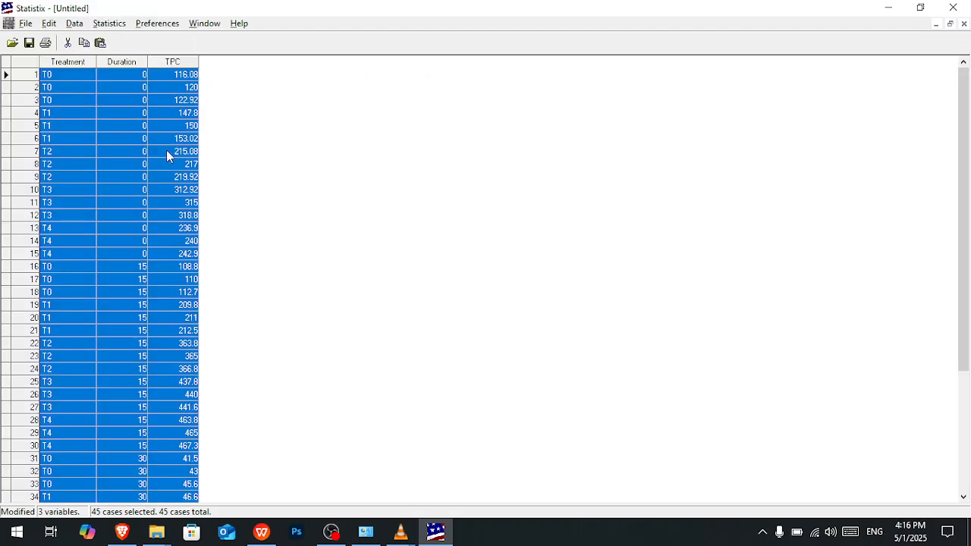
{"action": "left_click", "coordinate": [118, 25]}
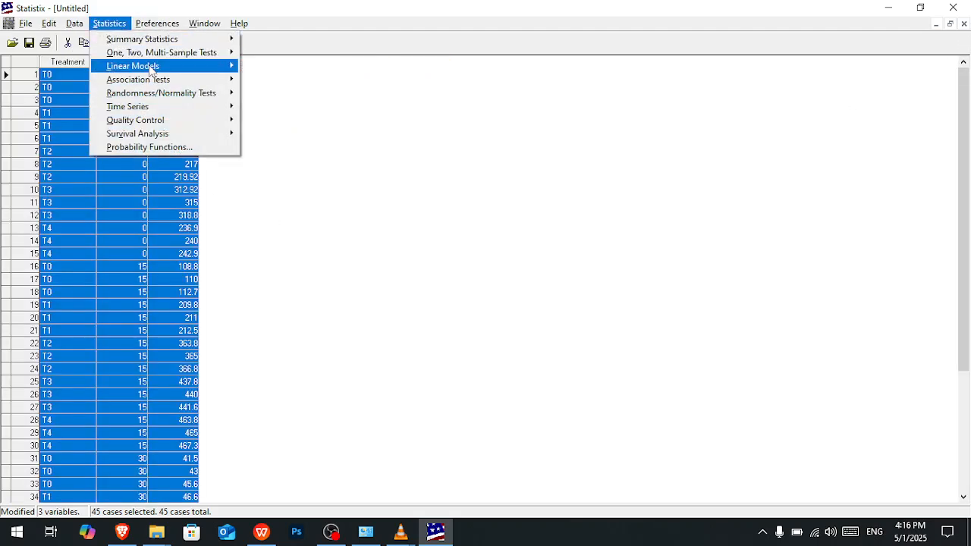
{"action": "mouse_move", "coordinate": [133, 66]}
{"action": "mouse_move", "coordinate": [372, 218]}
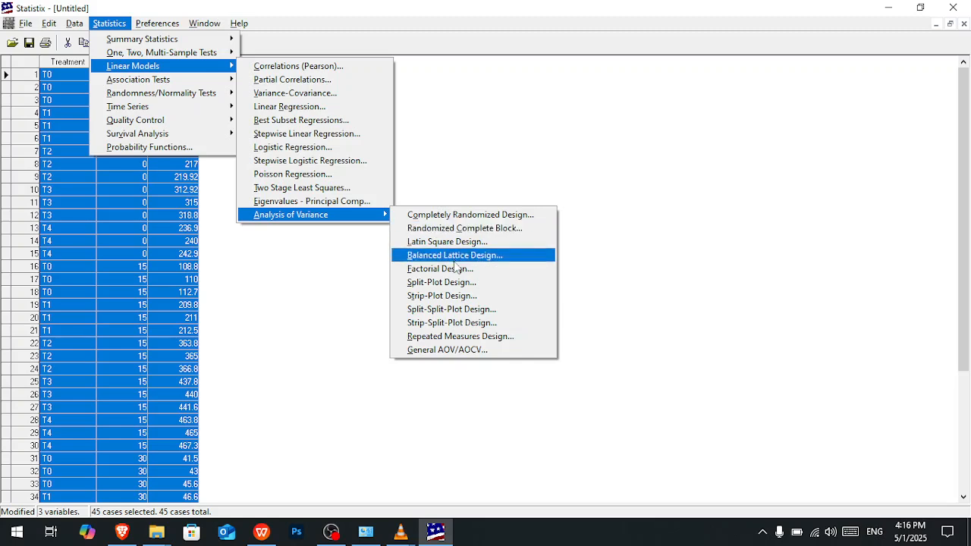
{"action": "left_click", "coordinate": [456, 267]}
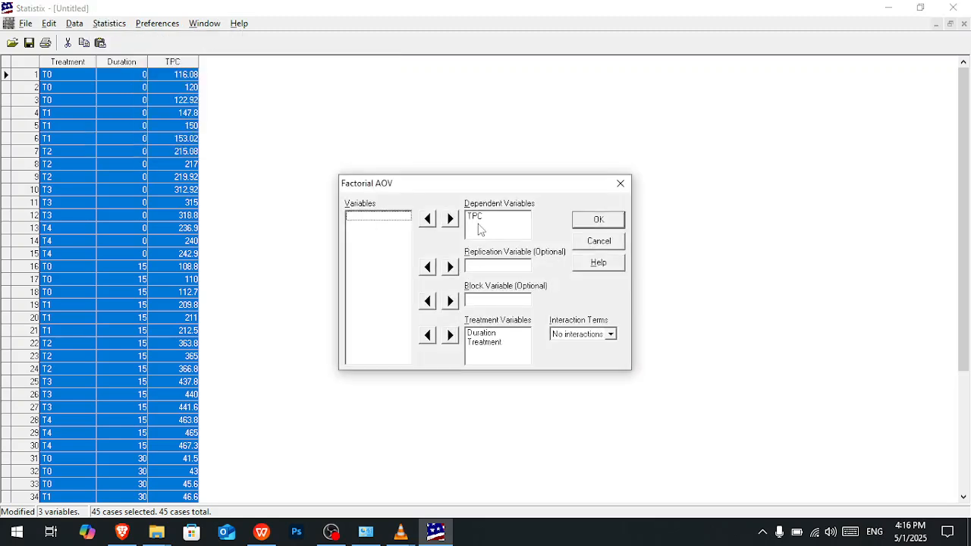
{"action": "left_click", "coordinate": [615, 335]}
{"action": "left_click", "coordinate": [590, 354]}
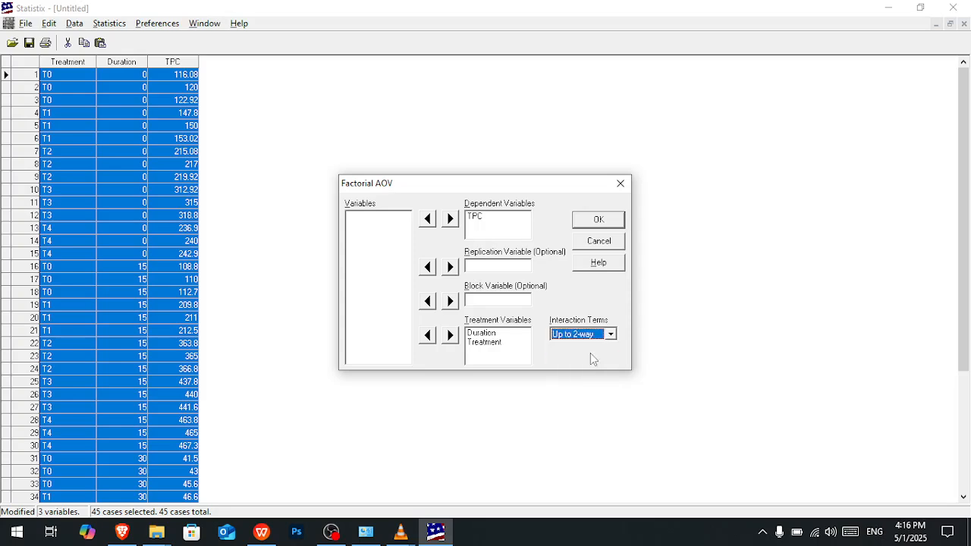
{"action": "left_click", "coordinate": [598, 220]}
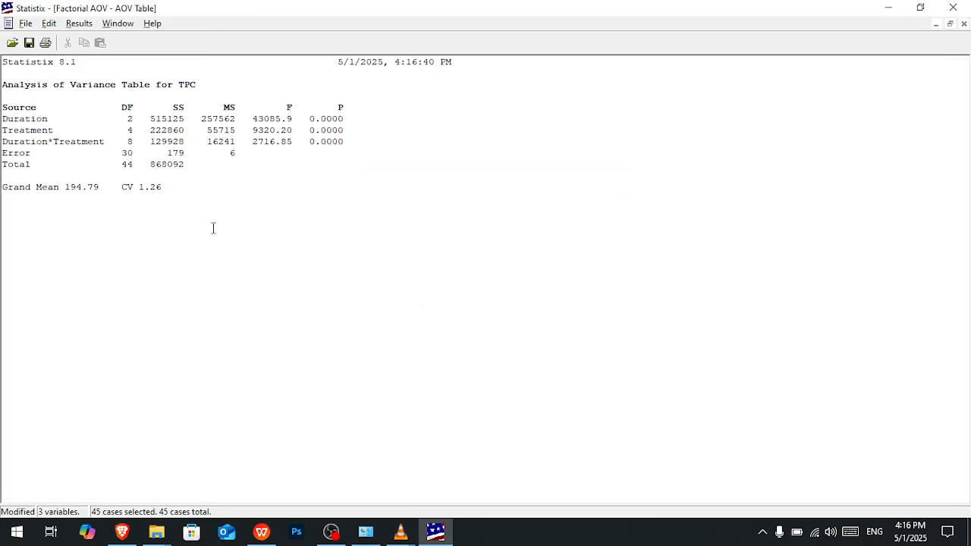
- Examine the Duration*Treatment interaction row, the F and P values of all sources, and the CV in the AOV table
{"action": "left_click_drag", "start_coordinate": [9, 142], "coordinate": [339, 147]}
{"action": "left_click", "coordinate": [236, 154]}
{"action": "left_click_drag", "start_coordinate": [3, 141], "coordinate": [111, 145]}
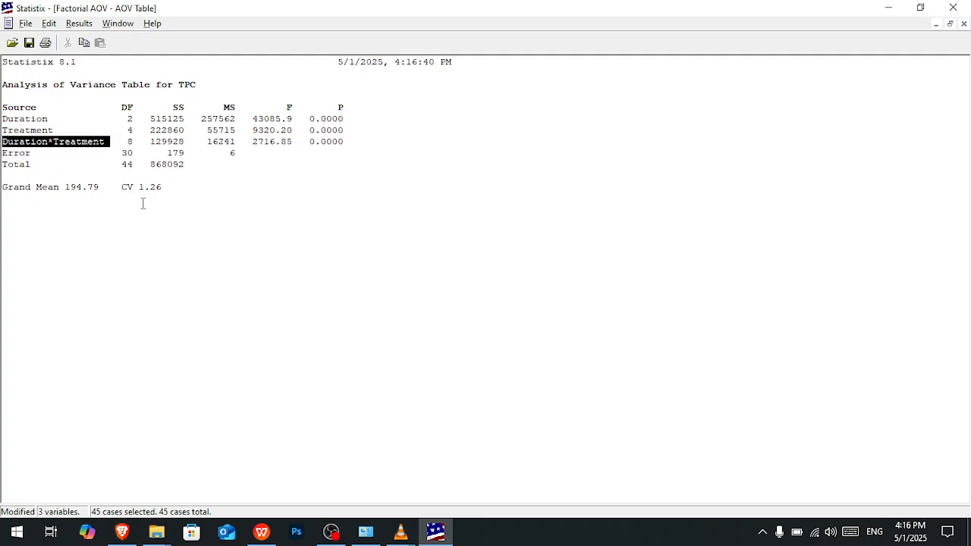
{"action": "left_click", "coordinate": [209, 175]}
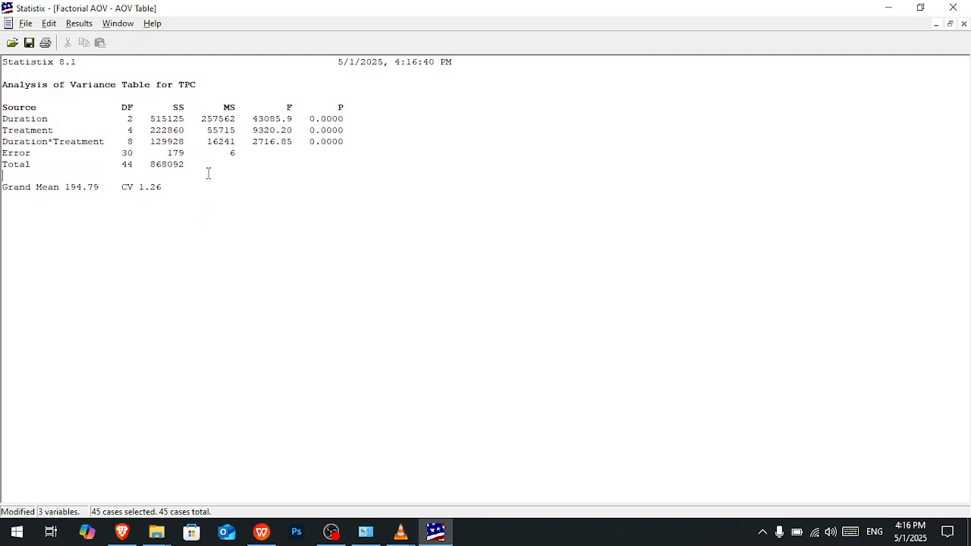
{"action": "left_click_drag", "start_coordinate": [253, 119], "coordinate": [293, 142]}
{"action": "left_click", "coordinate": [293, 142]}
{"action": "double_click", "coordinate": [291, 107]}
{"action": "left_click_drag", "start_coordinate": [348, 112], "coordinate": [321, 143]}
{"action": "left_click_drag", "start_coordinate": [127, 187], "coordinate": [170, 187]}
{"action": "left_click_drag", "start_coordinate": [339, 119], "coordinate": [328, 146]}
{"action": "left_click", "coordinate": [327, 142]}
{"action": "left_click_drag", "start_coordinate": [348, 145], "coordinate": [248, 119]}
{"action": "left_click", "coordinate": [123, 158]}
- Run Tukey HSD all-pairwise comparisons for Duration and Treatment at alpha 0.05, reported as homogeneous groups
{"action": "left_click", "coordinate": [72, 25]}
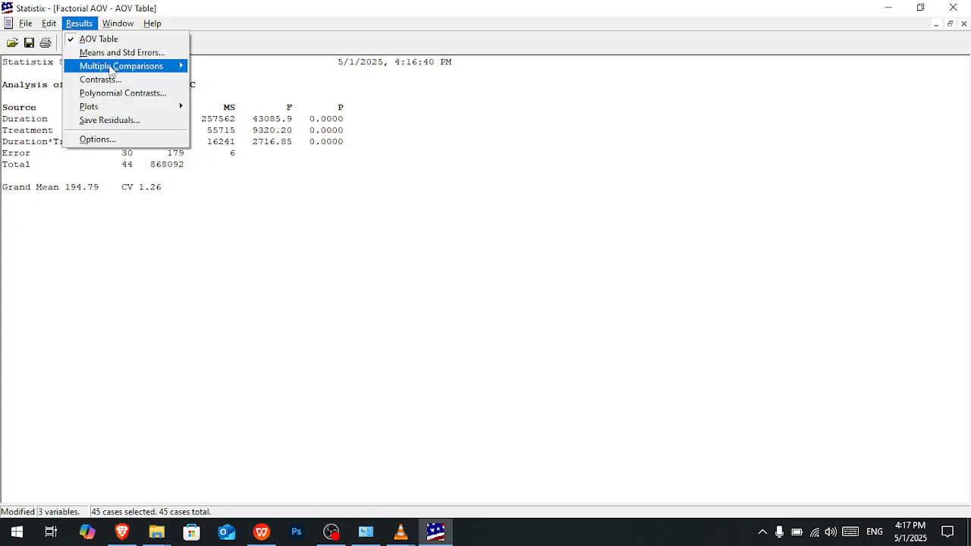
{"action": "mouse_move", "coordinate": [118, 69]}
{"action": "left_click", "coordinate": [231, 67]}
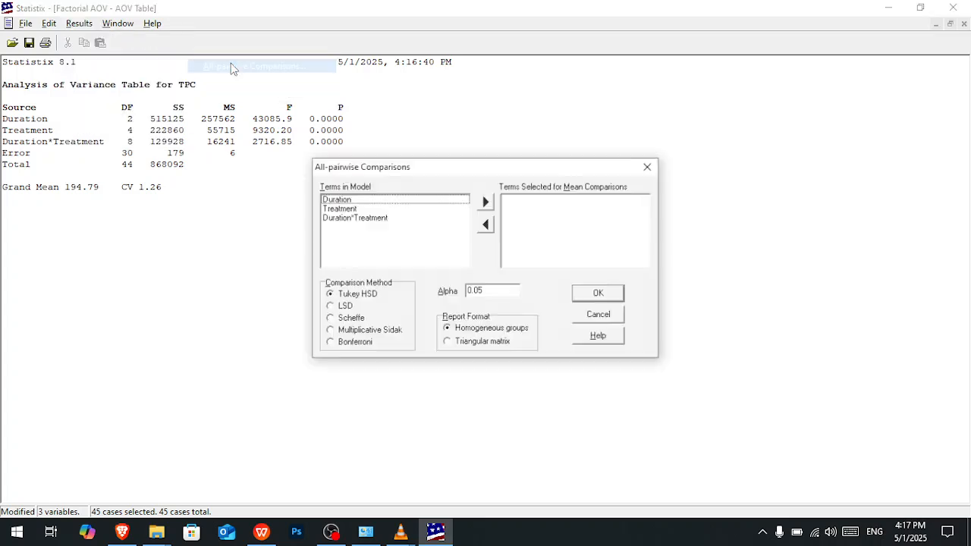
{"action": "left_click", "coordinate": [371, 200]}
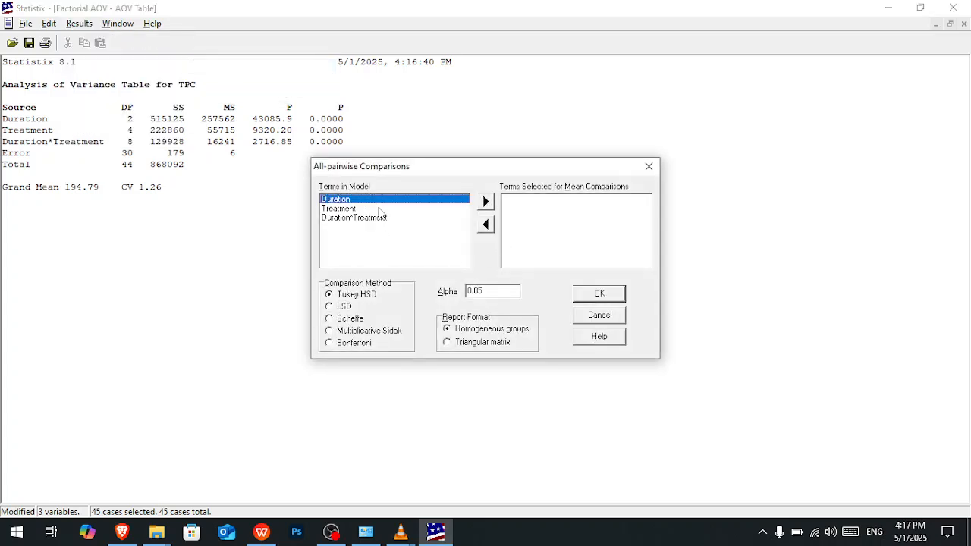
{"action": "left_click", "coordinate": [486, 201]}
{"action": "left_click", "coordinate": [365, 201]}
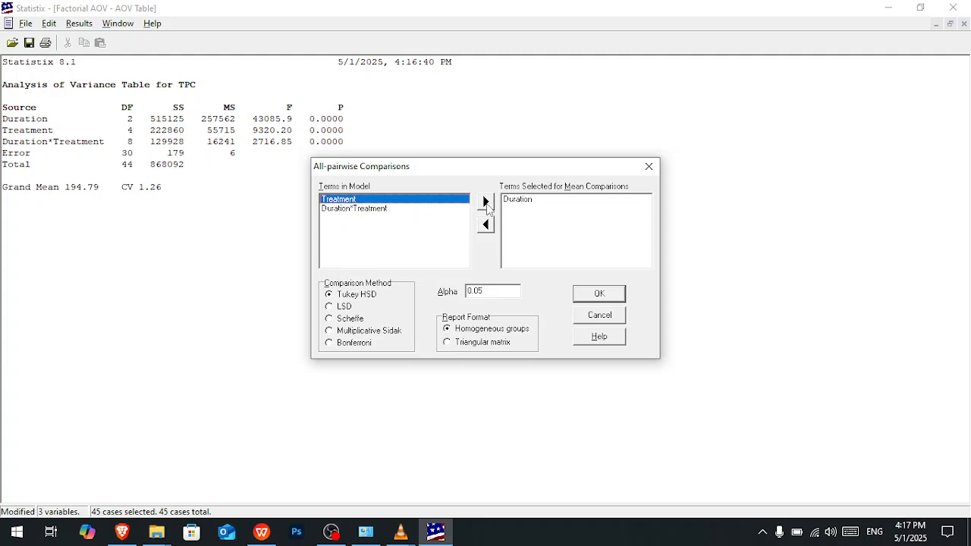
{"action": "left_click", "coordinate": [486, 203]}
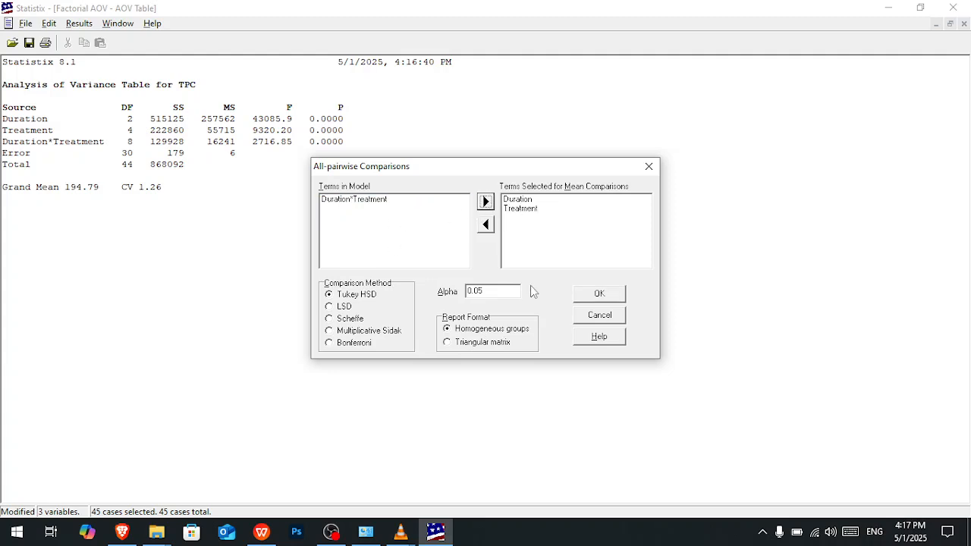
{"action": "left_click", "coordinate": [607, 294]}
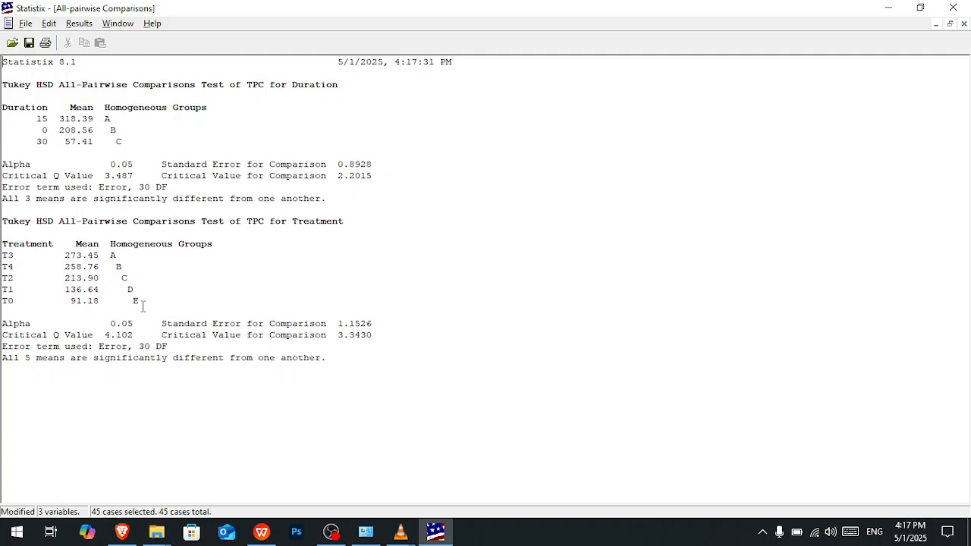
- Examine the homogeneous group letters for the Duration means and the Treatment means
{"action": "left_click_drag", "start_coordinate": [142, 306], "coordinate": [112, 256]}
{"action": "left_click_drag", "start_coordinate": [126, 144], "coordinate": [107, 119]}
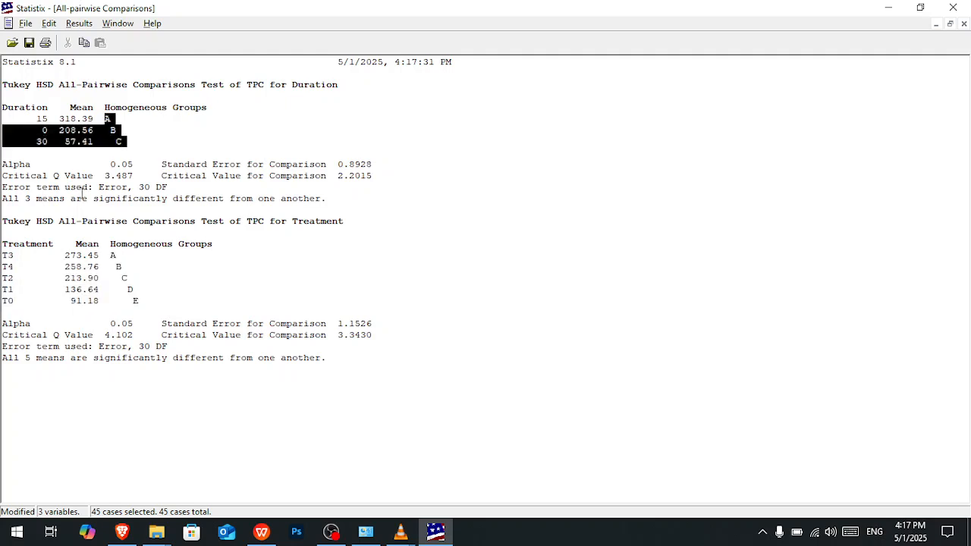
{"action": "left_click", "coordinate": [116, 130]}
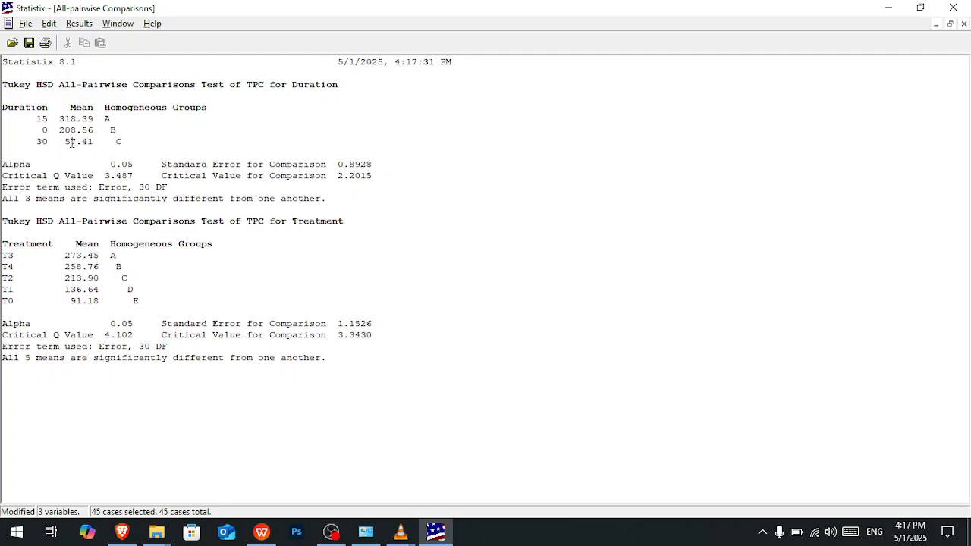
{"action": "left_click_drag", "start_coordinate": [105, 119], "coordinate": [126, 144]}
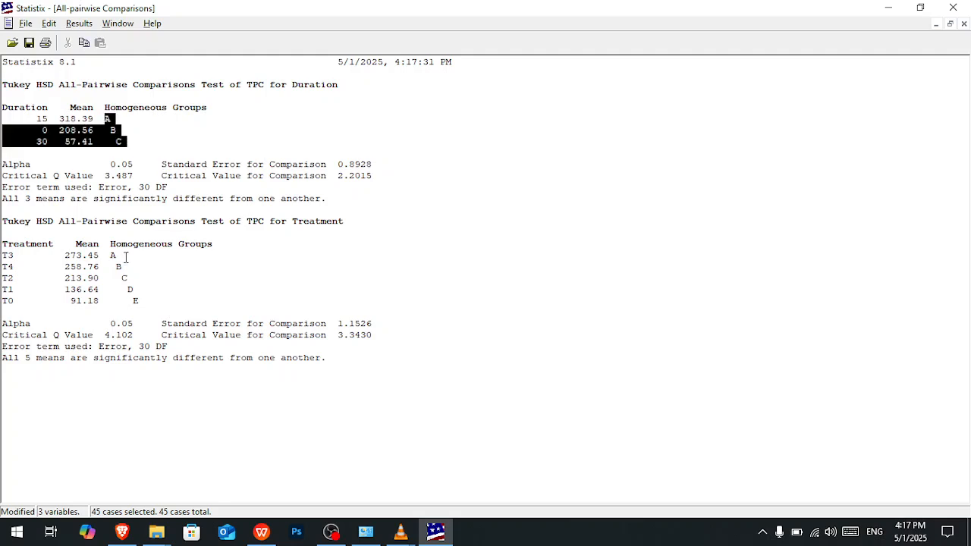
{"action": "left_click_drag", "start_coordinate": [112, 256], "coordinate": [156, 300]}
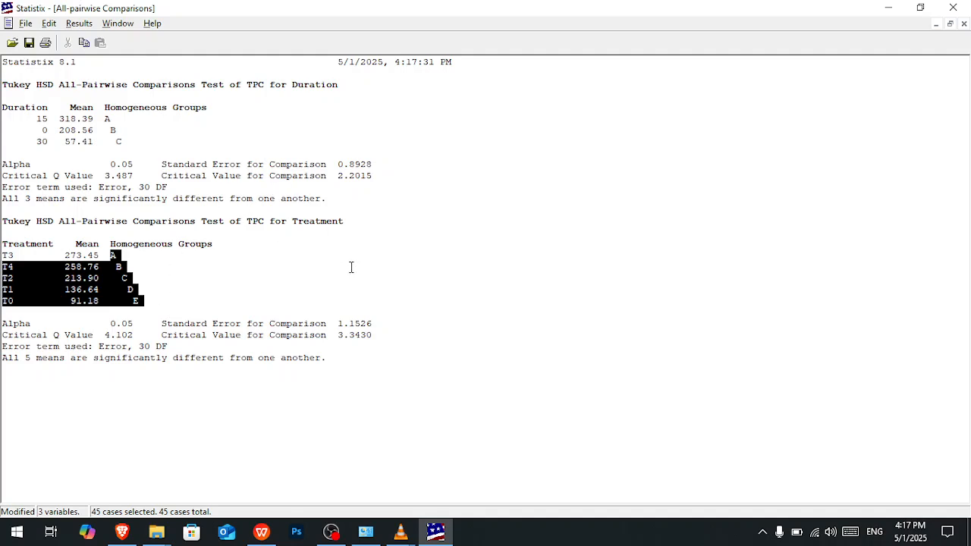
- Return to the AOV table and copy its rows from the Source header through Total
{"action": "left_click", "coordinate": [82, 23]}
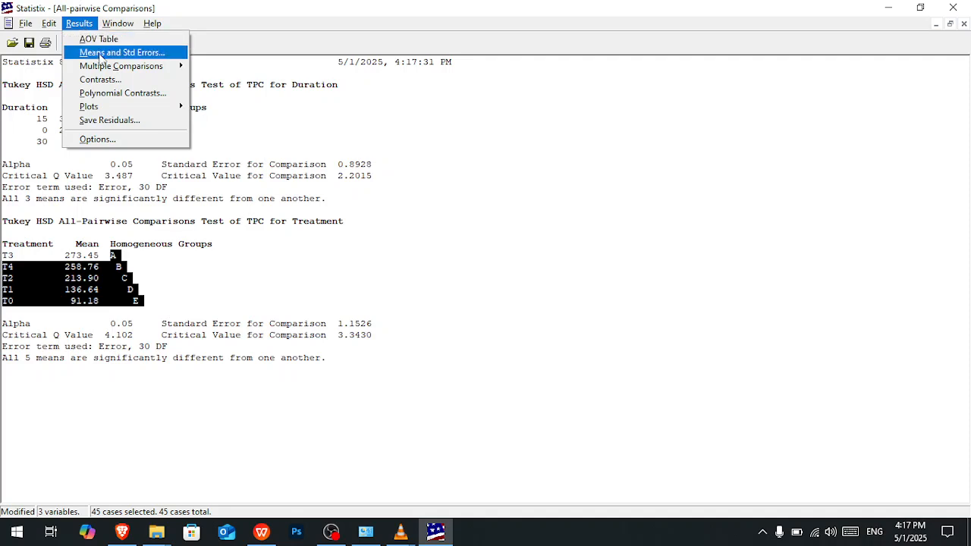
{"action": "left_click", "coordinate": [106, 46]}
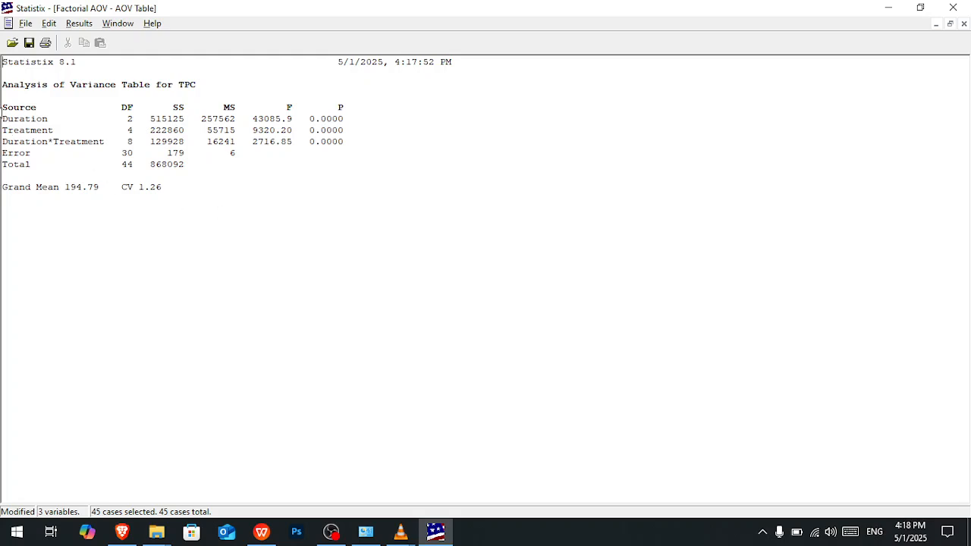
{"action": "left_click_drag", "start_coordinate": [4, 105], "coordinate": [191, 163]}
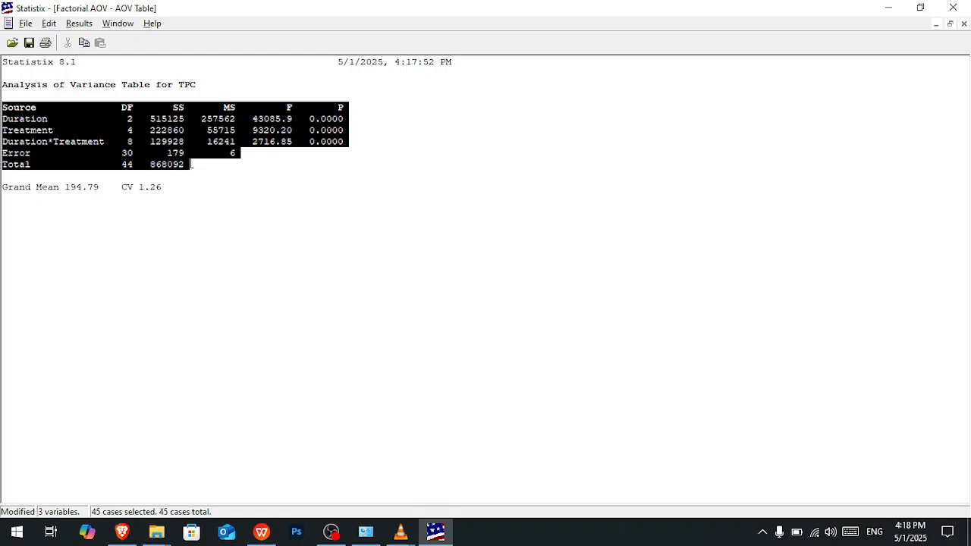
- Switch to the WPS Office workbook and paste the copied AOV table into Sheet1 starting at J30
{"action": "left_click", "coordinate": [261, 531]}
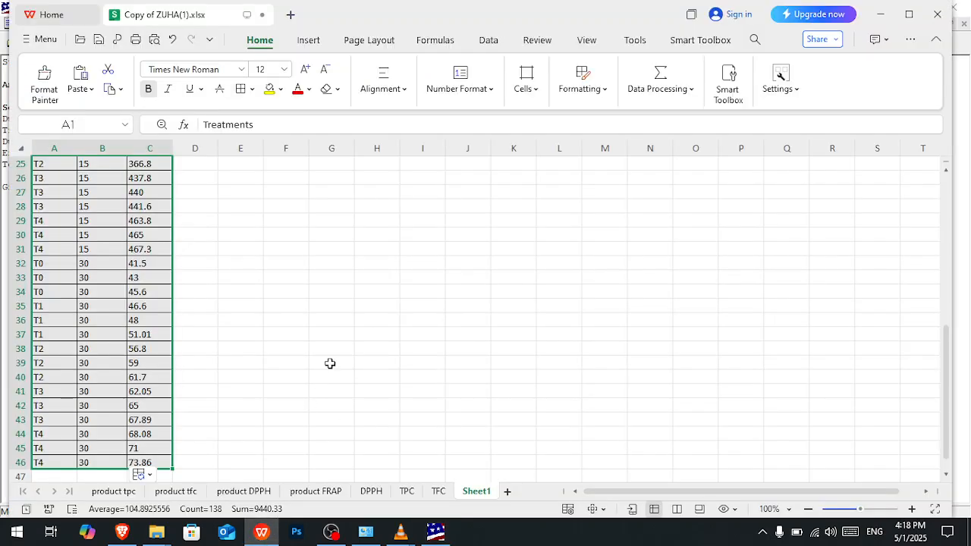
{"action": "left_click", "coordinate": [459, 230]}
{"action": "key", "text": "ctrl+v"}
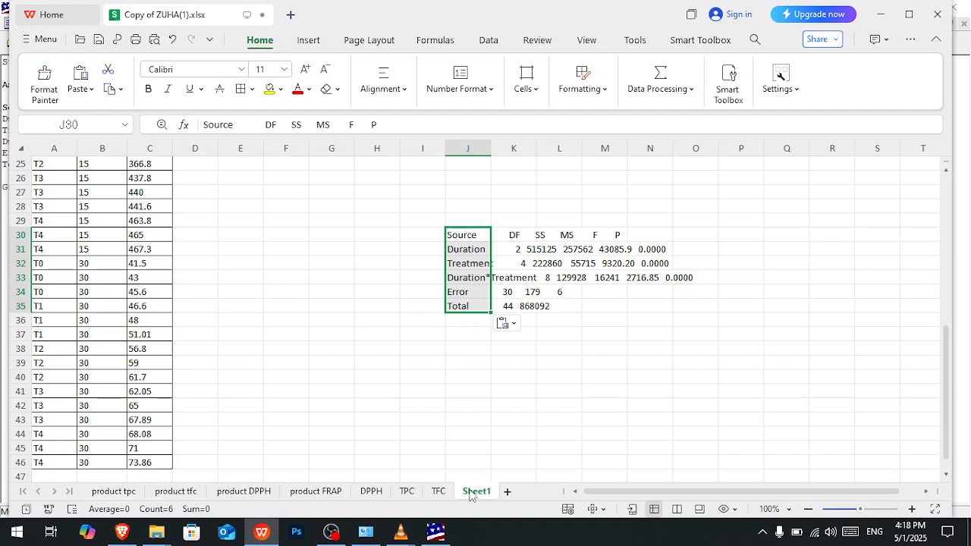
- Look through the TPC and TFC sheets, and examine how the pasted AOV rows are stored in column J of Sheet1
{"action": "left_click", "coordinate": [408, 491]}
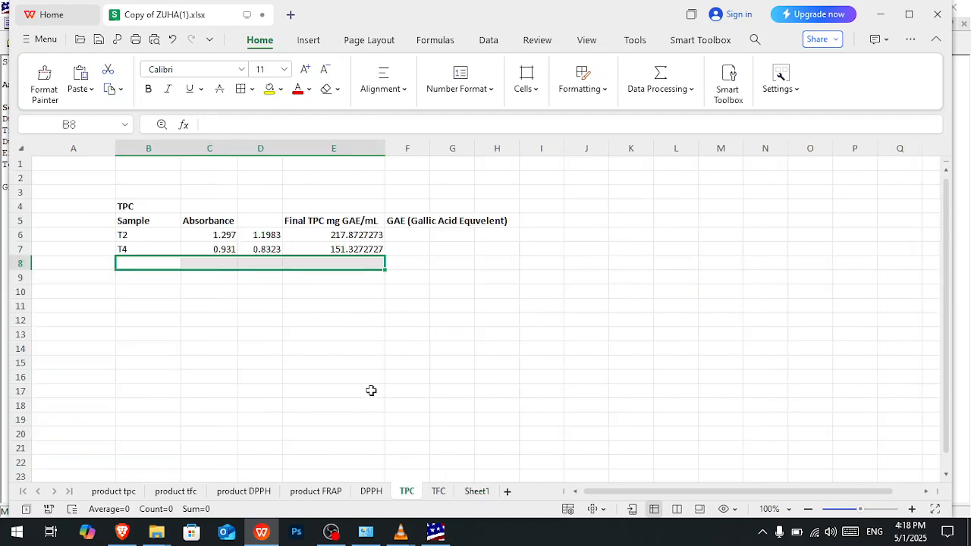
{"action": "left_click", "coordinate": [436, 493]}
{"action": "left_click", "coordinate": [416, 497]}
{"action": "left_click", "coordinate": [328, 343]}
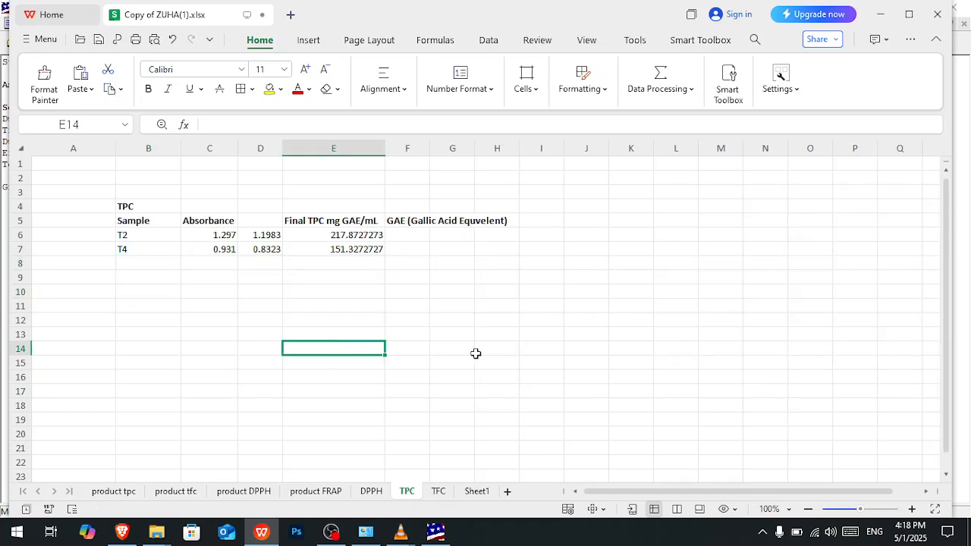
{"action": "scroll", "coordinate": [475, 353], "scroll_direction": "down", "scroll_amount": 1}
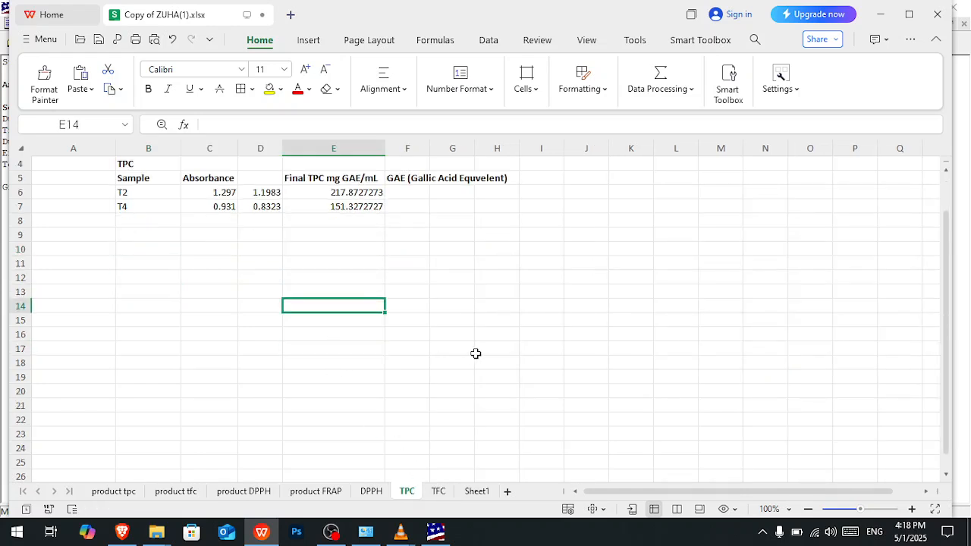
{"action": "left_click", "coordinate": [475, 492]}
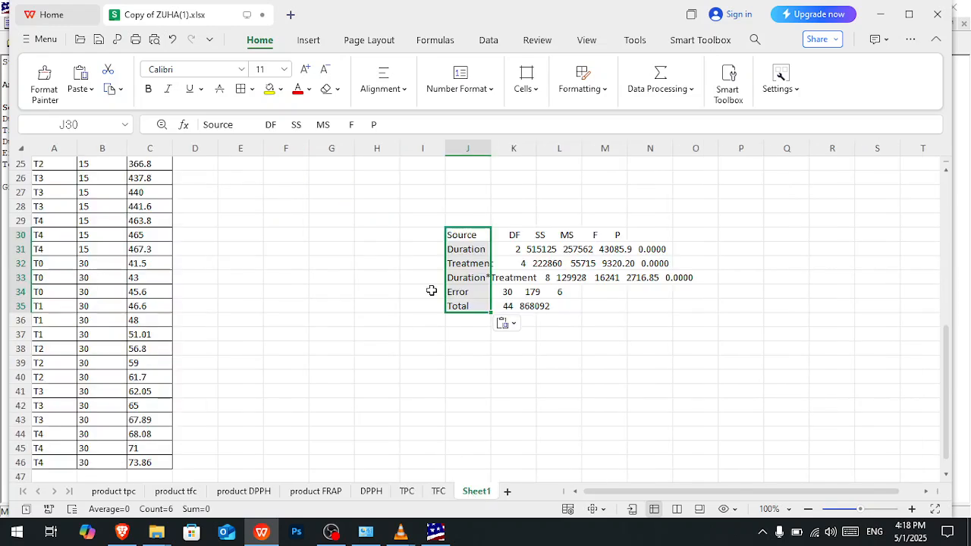
{"action": "left_click", "coordinate": [469, 238]}
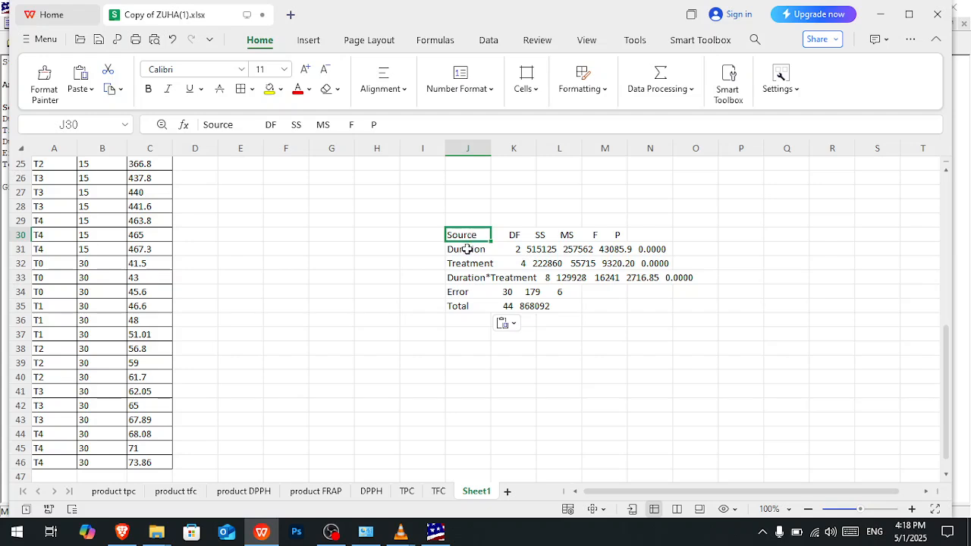
{"action": "left_click", "coordinate": [467, 251]}
{"action": "left_click", "coordinate": [465, 266]}
{"action": "left_click", "coordinate": [461, 278]}
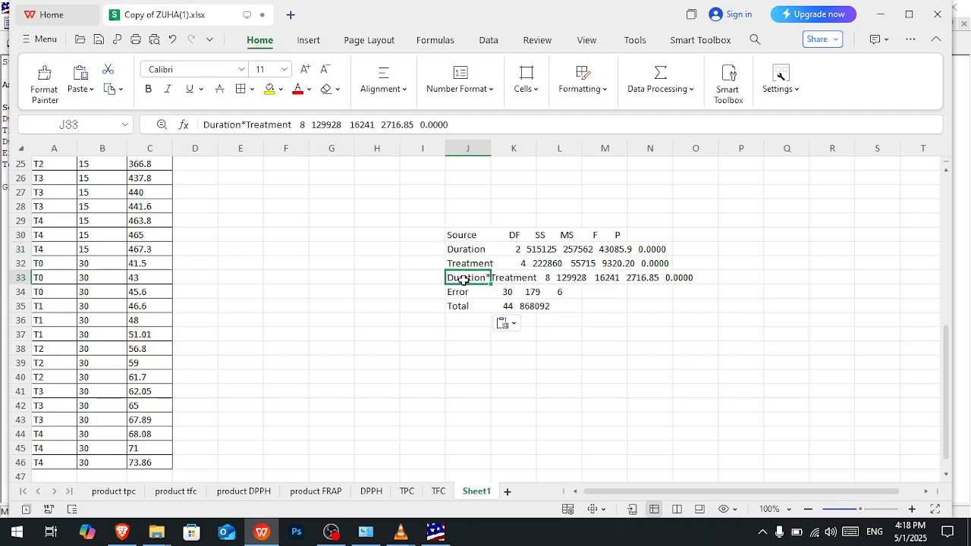
{"action": "left_click", "coordinate": [462, 237]}
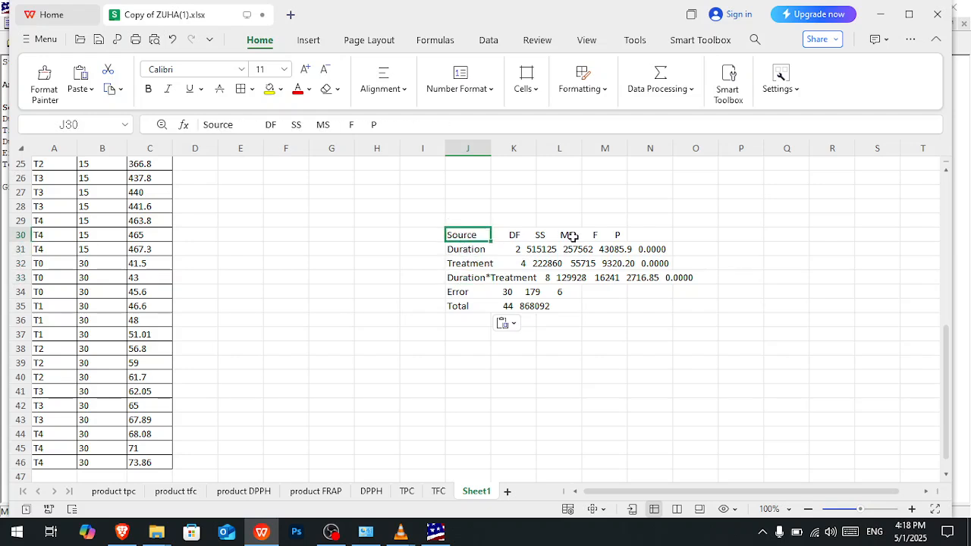
{"action": "left_click", "coordinate": [456, 247]}
- Split the AOV rows in J30:J35 into separate columns with fixed-width Text to Columns, in General format with destination J30
{"action": "left_click_drag", "start_coordinate": [465, 234], "coordinate": [471, 306]}
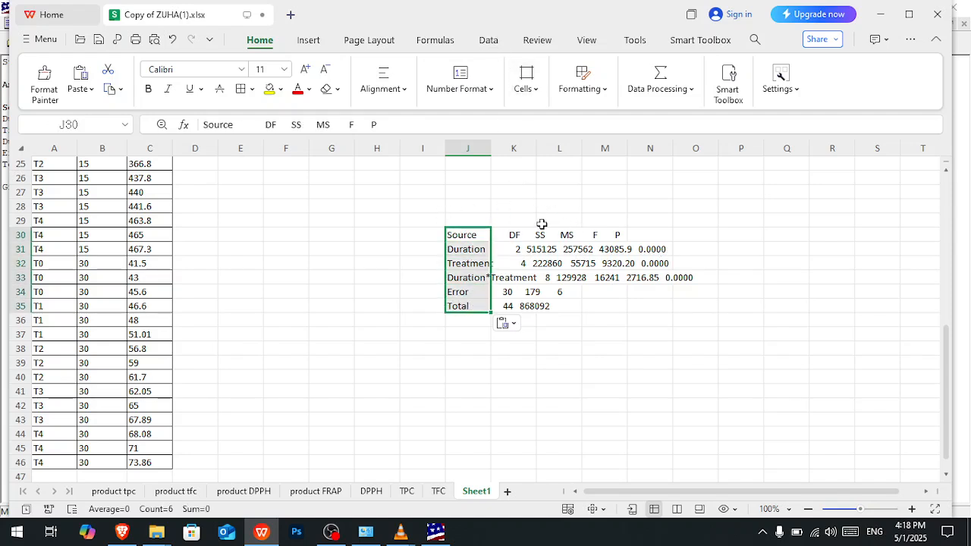
{"action": "left_click", "coordinate": [488, 41]}
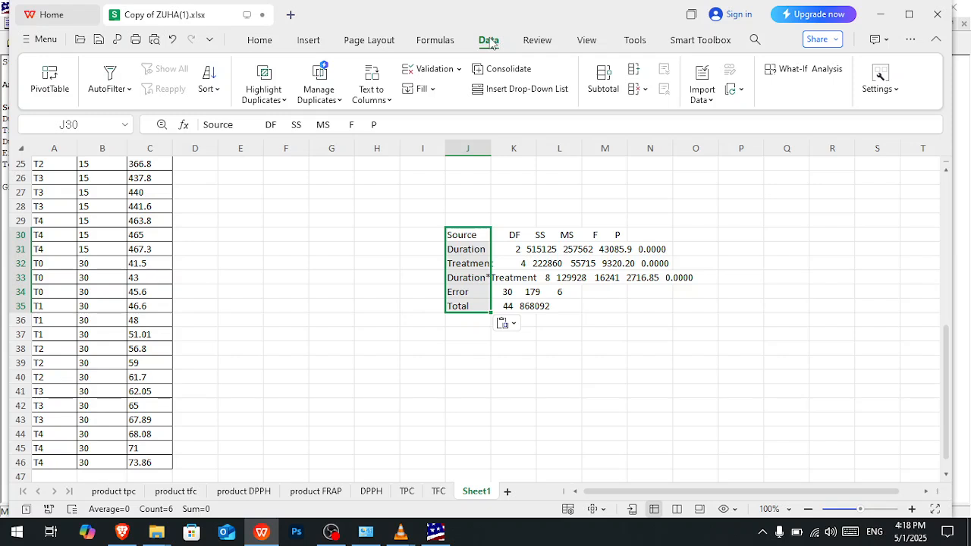
{"action": "left_click", "coordinate": [376, 78]}
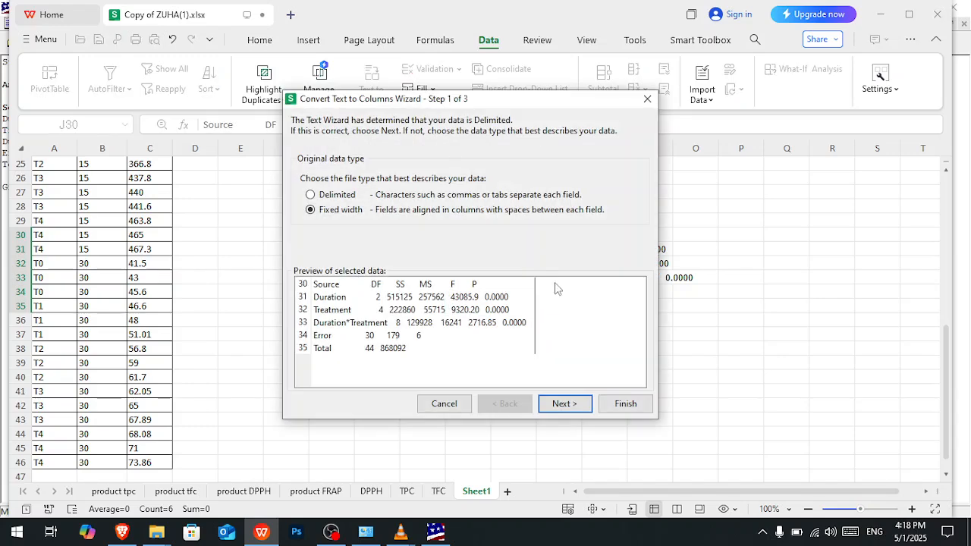
{"action": "left_click", "coordinate": [569, 406]}
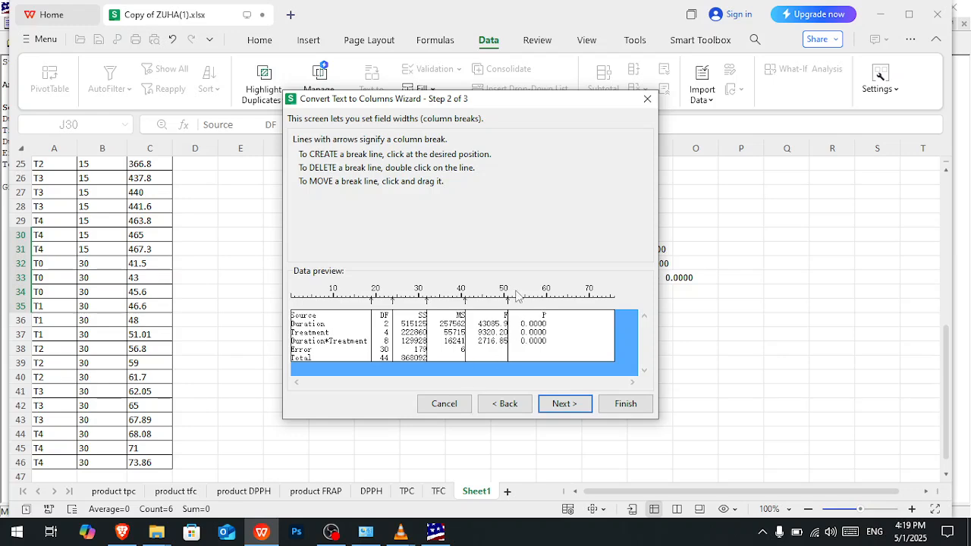
{"action": "left_click", "coordinate": [577, 408]}
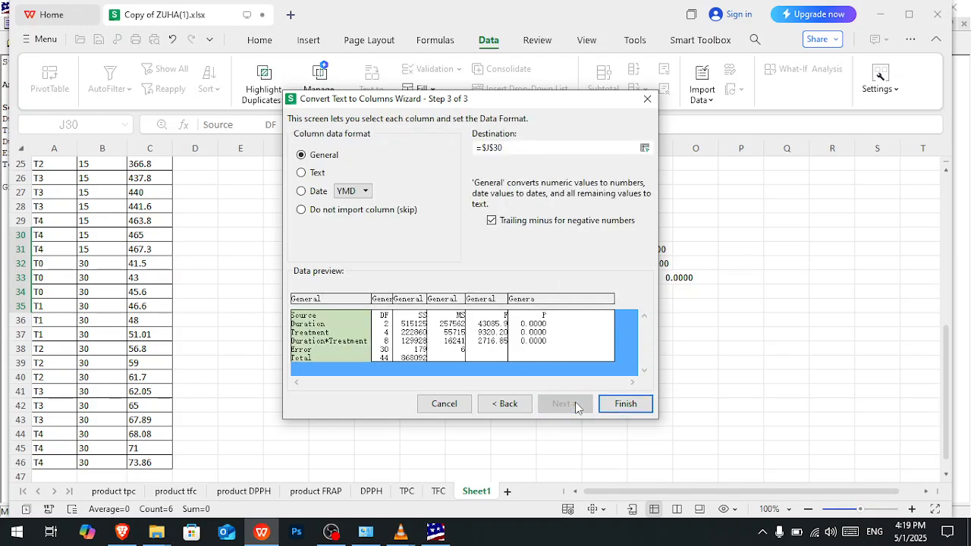
{"action": "left_click", "coordinate": [625, 410]}
- Undo the column split of the AOV table to compare it with the original, and redo the split
{"action": "left_click", "coordinate": [473, 238]}
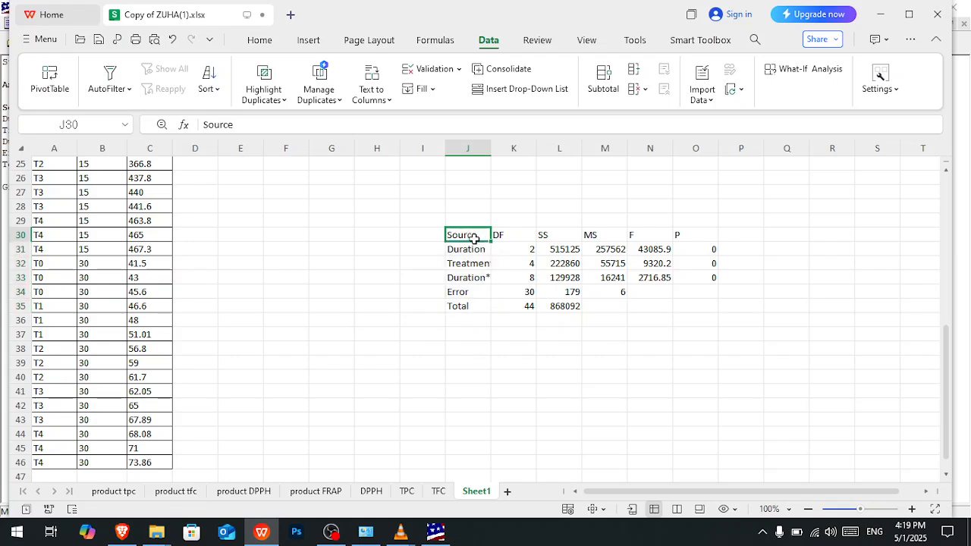
{"action": "left_click", "coordinate": [474, 252]}
{"action": "left_click", "coordinate": [472, 236]}
{"action": "key", "text": "ctrl+z"}
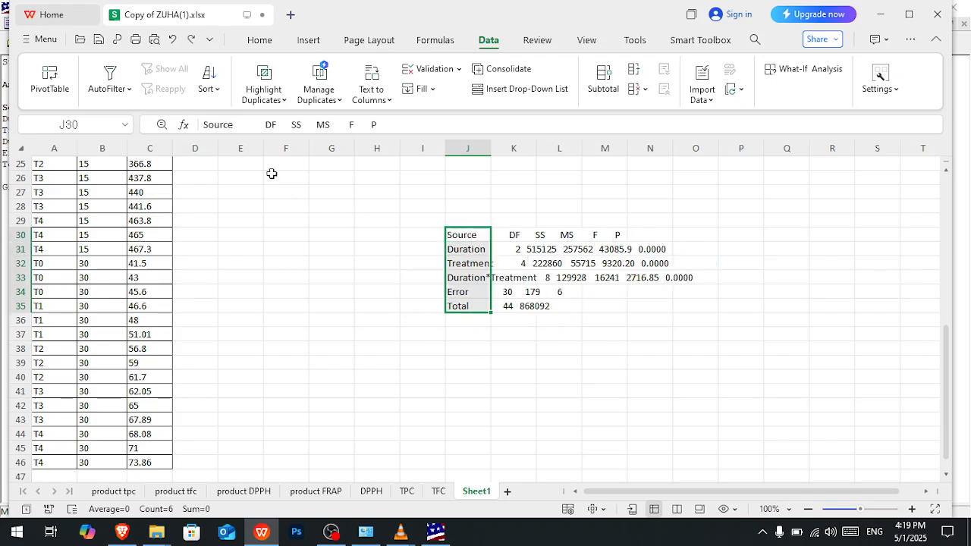
{"action": "left_click", "coordinate": [385, 279]}
{"action": "left_click", "coordinate": [459, 238]}
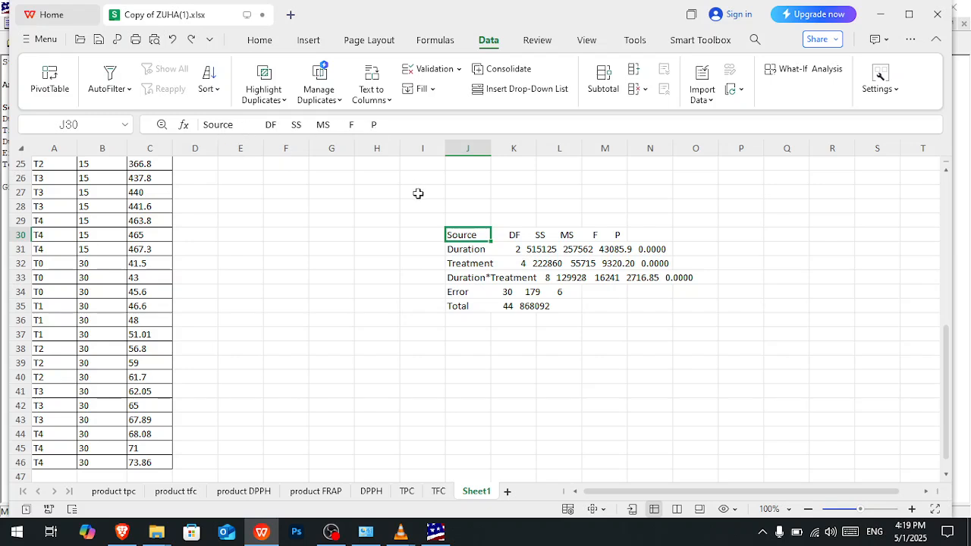
{"action": "key", "text": "ctrl+y"}
- Examine the separated AOV header cells from Source through P in row 30
{"action": "left_click", "coordinate": [464, 236]}
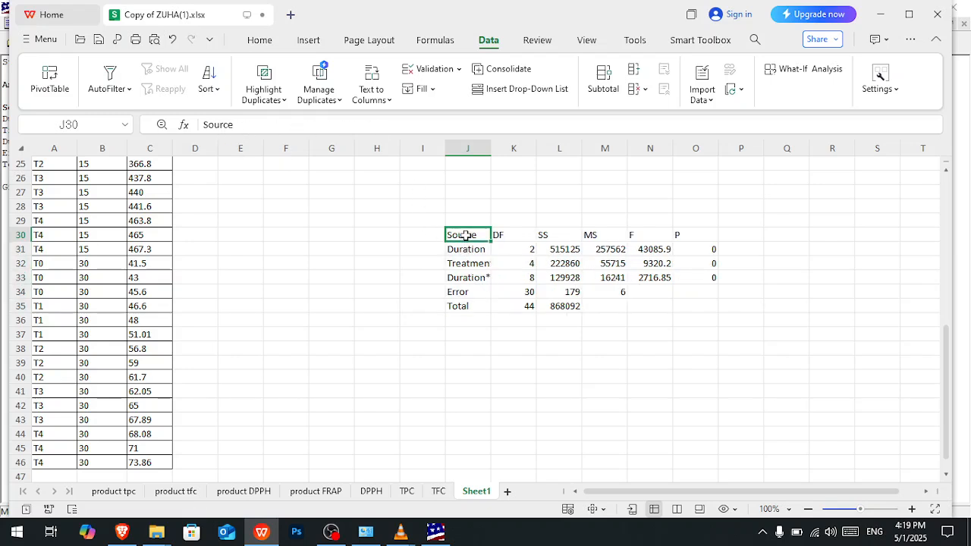
{"action": "left_click", "coordinate": [466, 252]}
{"action": "left_click", "coordinate": [507, 240]}
{"action": "left_click", "coordinate": [552, 241]}
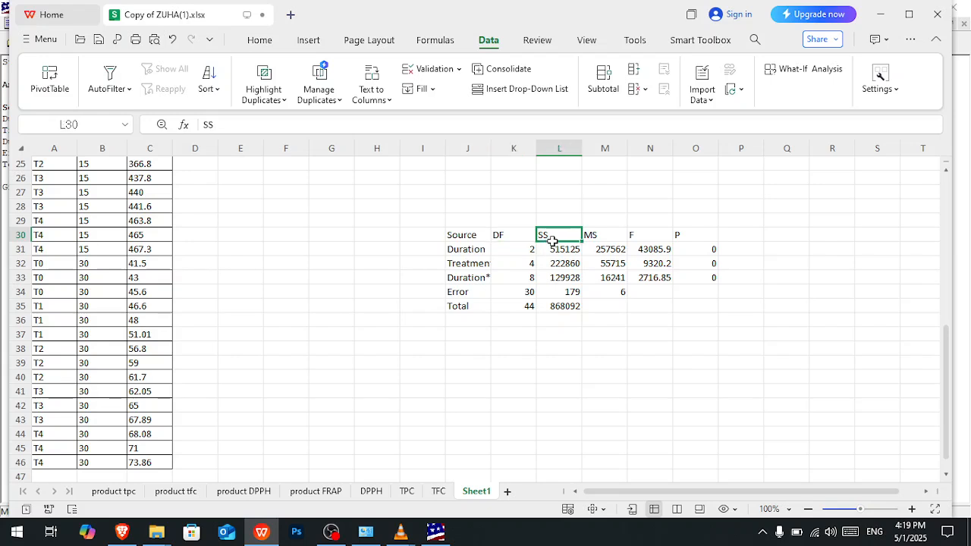
{"action": "left_click", "coordinate": [594, 238]}
{"action": "left_click", "coordinate": [638, 237]}
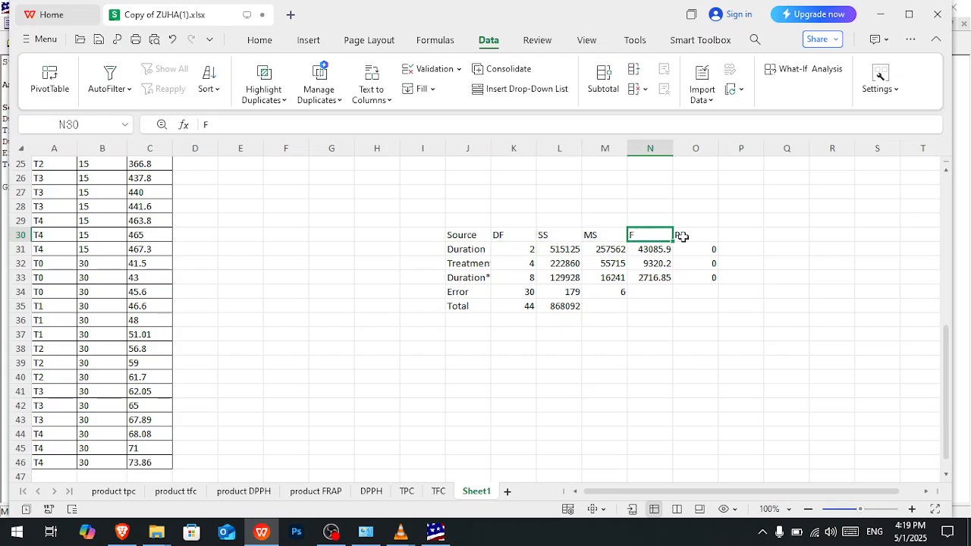
{"action": "left_click", "coordinate": [677, 238]}
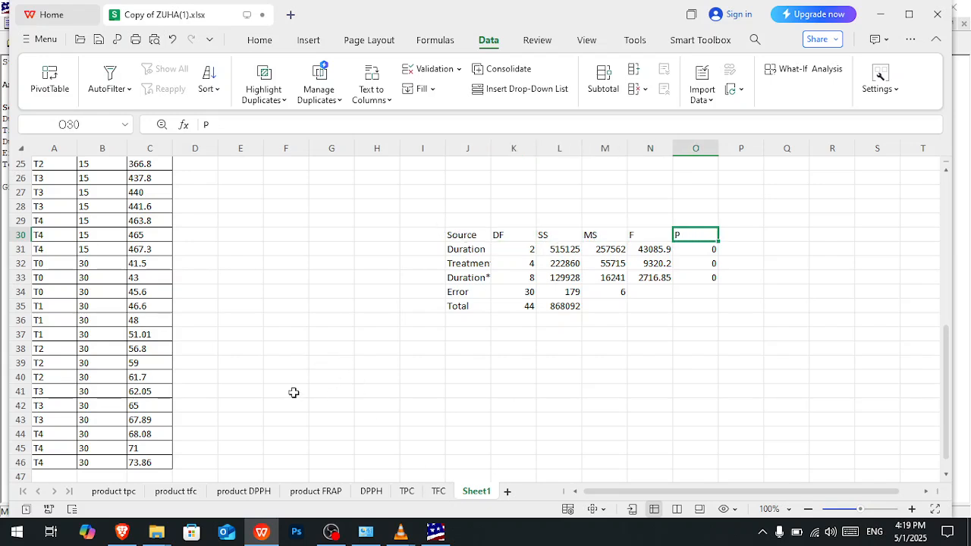
- Create a blank WPS Docs document and dismiss the AI writing suggestion
{"action": "left_click", "coordinate": [46, 42]}
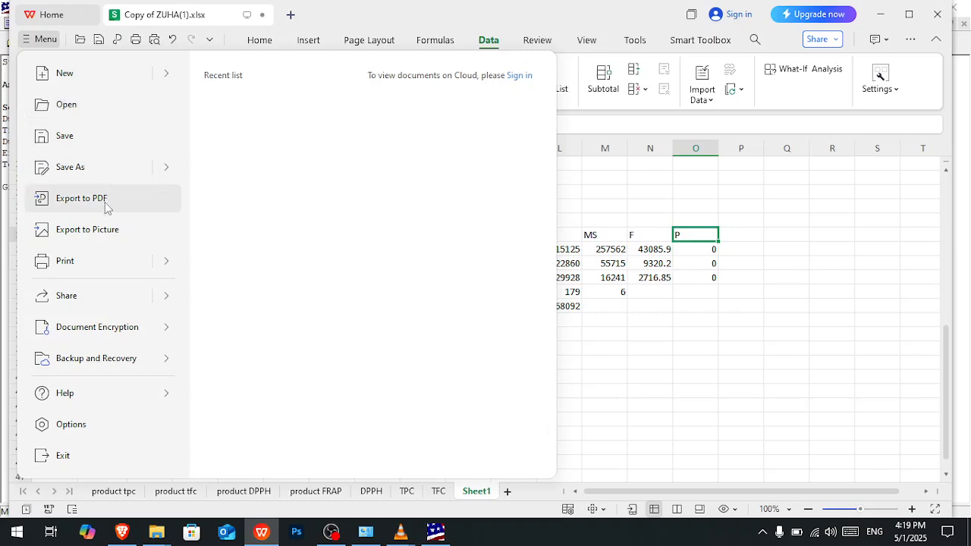
{"action": "left_click", "coordinate": [47, 46]}
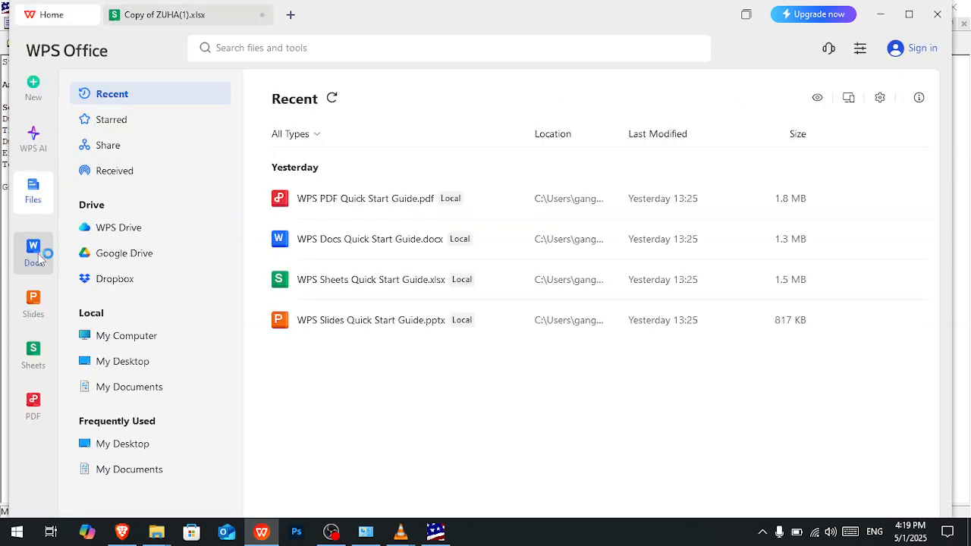
{"action": "left_click", "coordinate": [34, 254]}
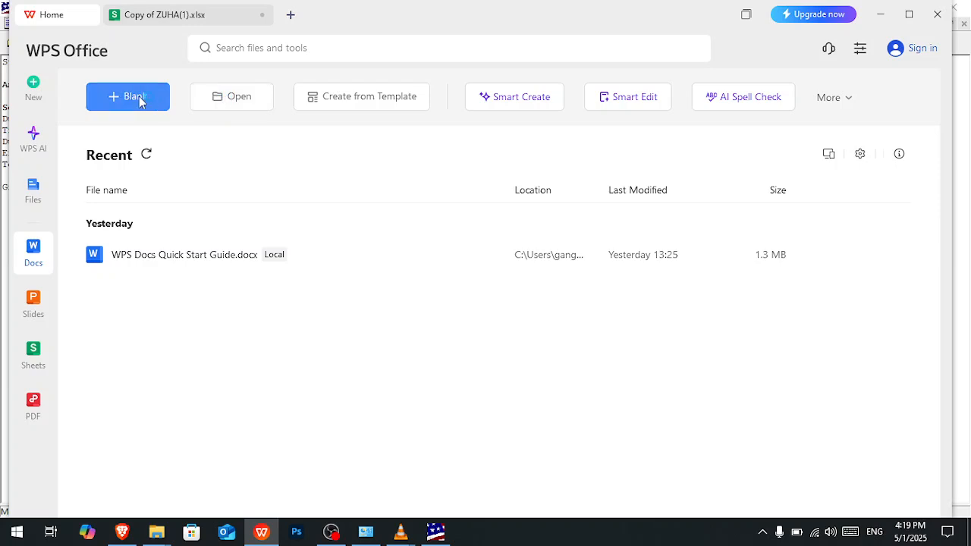
{"action": "left_click", "coordinate": [143, 98]}
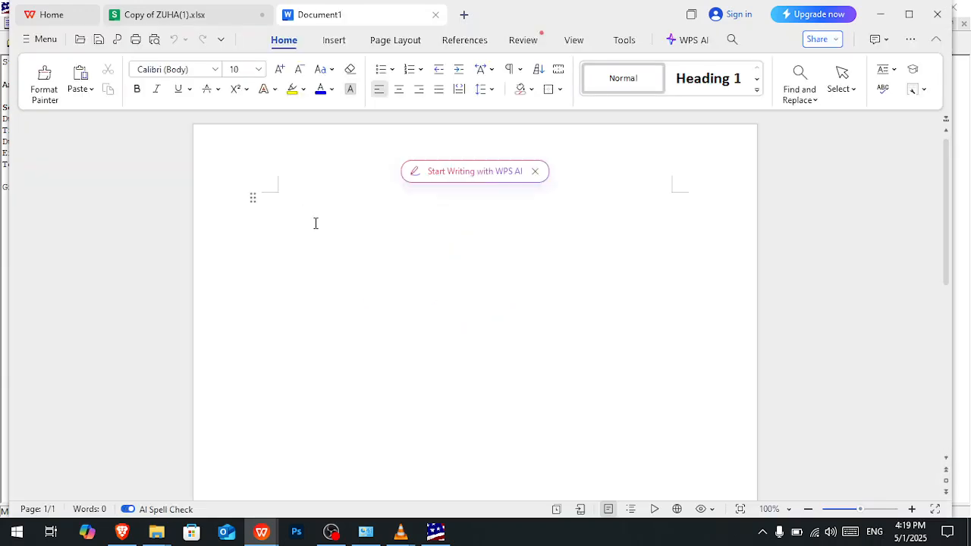
{"action": "left_click", "coordinate": [535, 172]}
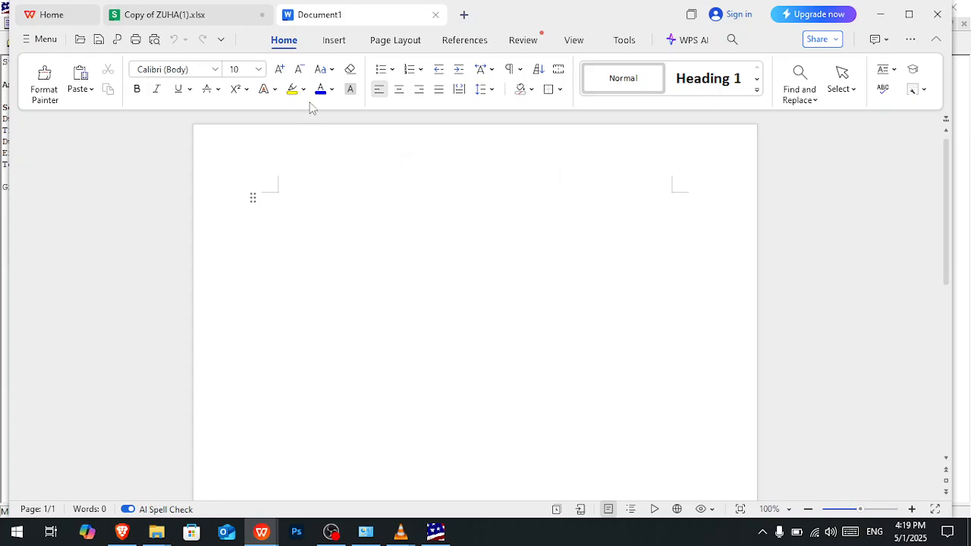
- Check the AOV rows J30:J35 in the workbook, and insert a table of six rows and six columns in the blank document
{"action": "left_click", "coordinate": [332, 42]}
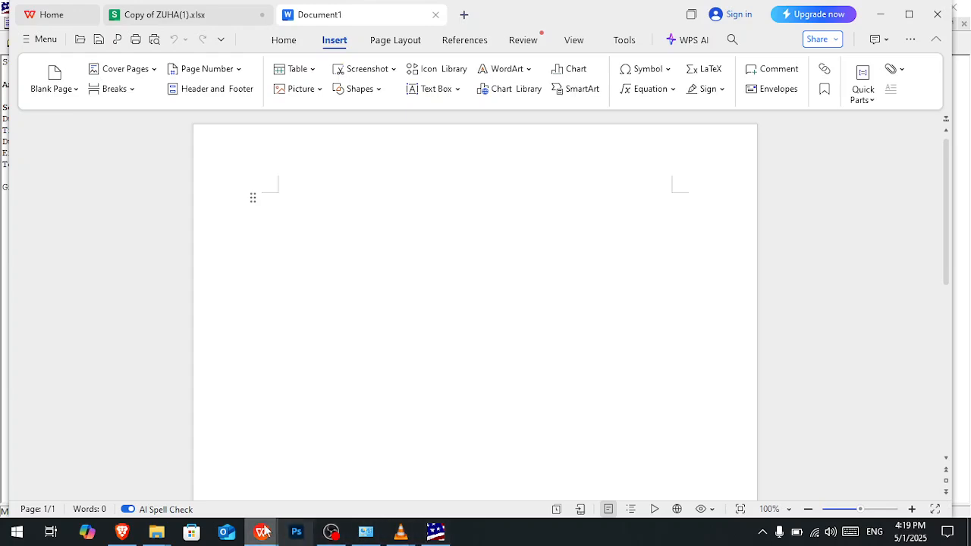
{"action": "mouse_move", "coordinate": [263, 533]}
{"action": "left_click", "coordinate": [202, 478]}
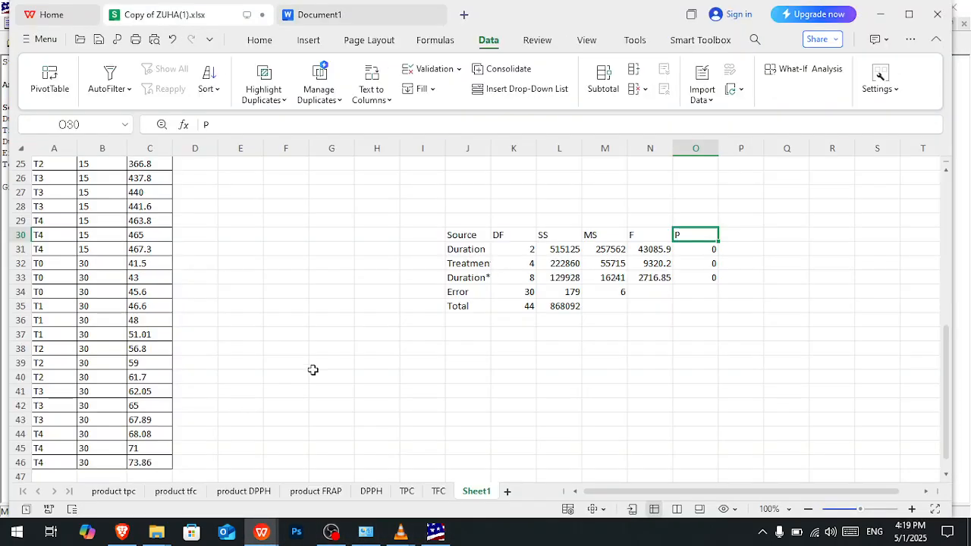
{"action": "left_click_drag", "start_coordinate": [472, 237], "coordinate": [474, 307]}
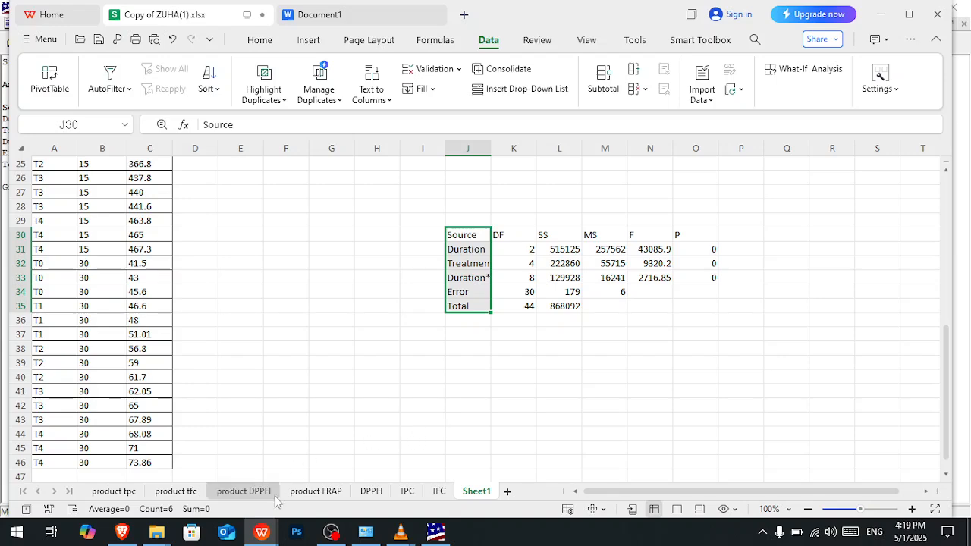
{"action": "mouse_move", "coordinate": [270, 534]}
{"action": "left_click", "coordinate": [318, 469]}
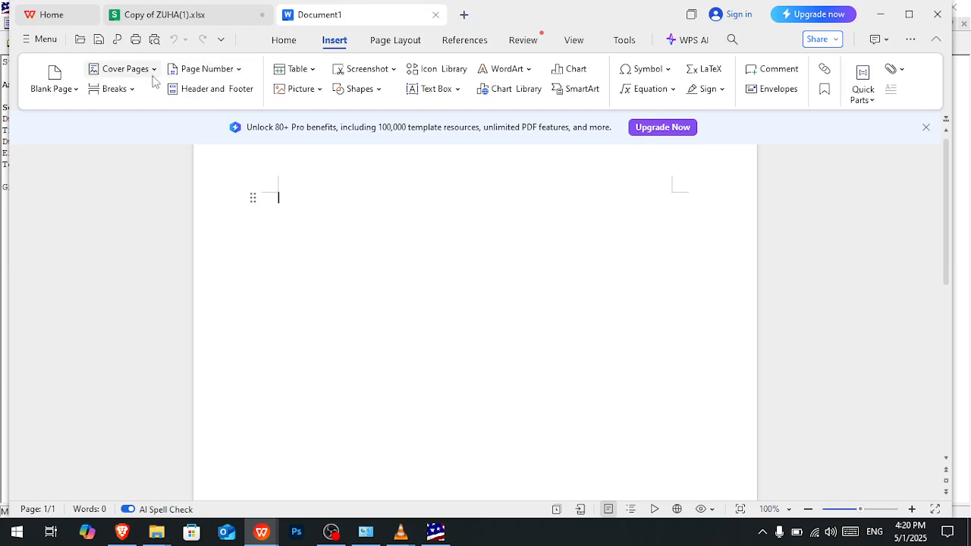
{"action": "left_click", "coordinate": [311, 69]}
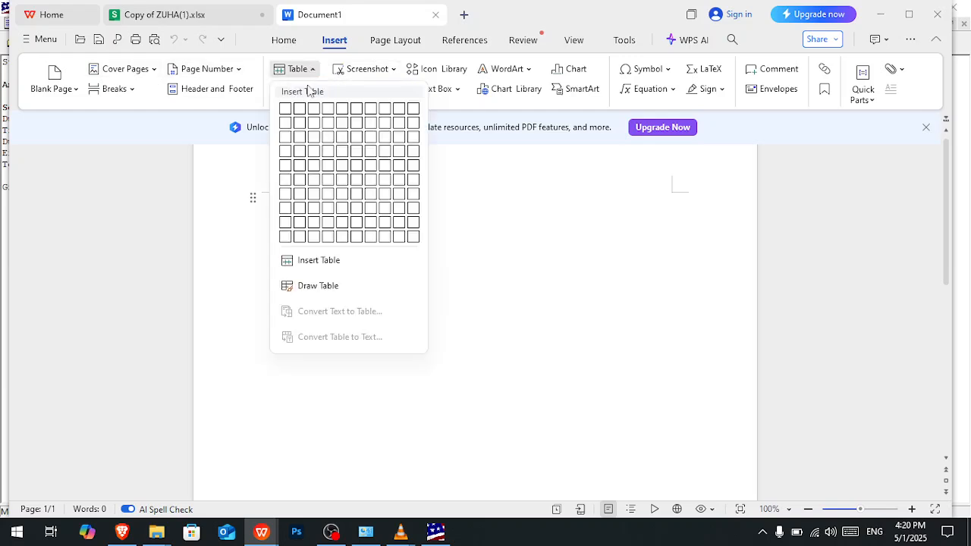
{"action": "left_click", "coordinate": [339, 181]}
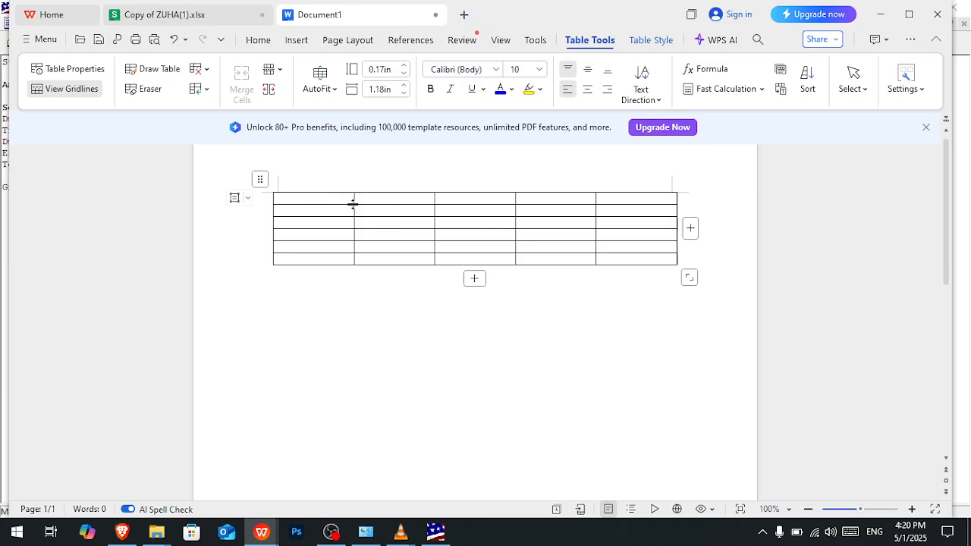
{"action": "left_click", "coordinate": [691, 228]}
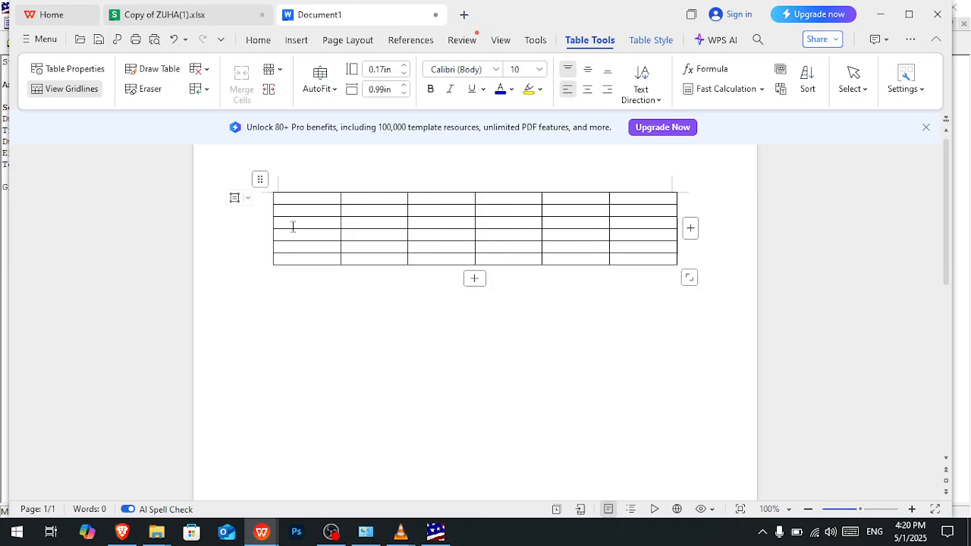
- Switch to Statistix and copy the highlighted AOV table rows from Source through Total
{"action": "key", "text": "alt+Tab"}
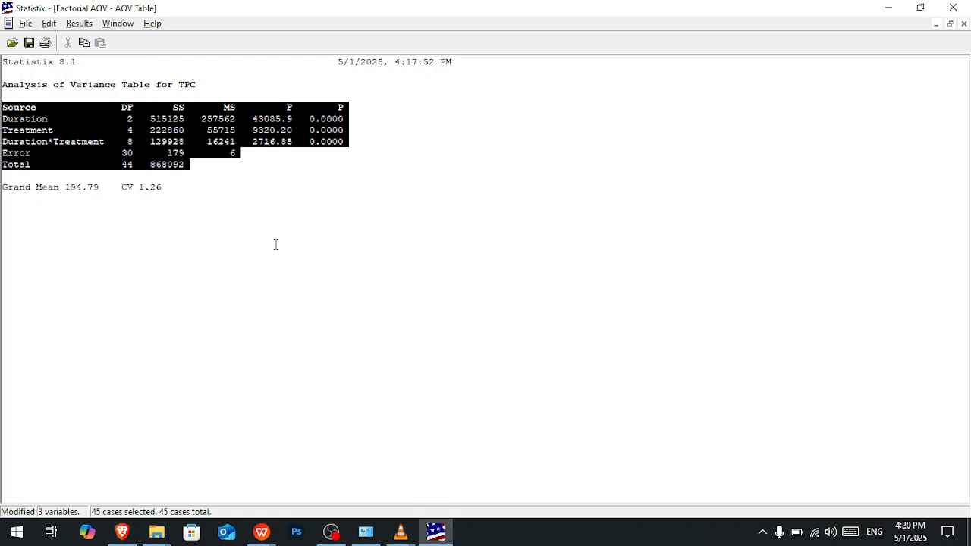
{"action": "key", "text": "alt+Tab"}
{"action": "key", "text": "alt+Tab"}
{"action": "key", "text": "alt+Tab"}
{"action": "key", "text": "alt+Tab"}
{"action": "key", "text": "alt+Tab"}
{"action": "key", "text": "alt+Tab"}
{"action": "key", "text": "alt+Tab"}
{"action": "key", "text": "alt+Tab"}
{"action": "key", "text": "alt+Tab"}
{"action": "key", "text": "alt+Tab"}
{"action": "right_click", "coordinate": [116, 130]}
{"action": "left_click", "coordinate": [140, 137]}
- Switch to Document1, try pasting the copied AOV rows into the table's first cell, and undo the paste
{"action": "mouse_move", "coordinate": [258, 536]}
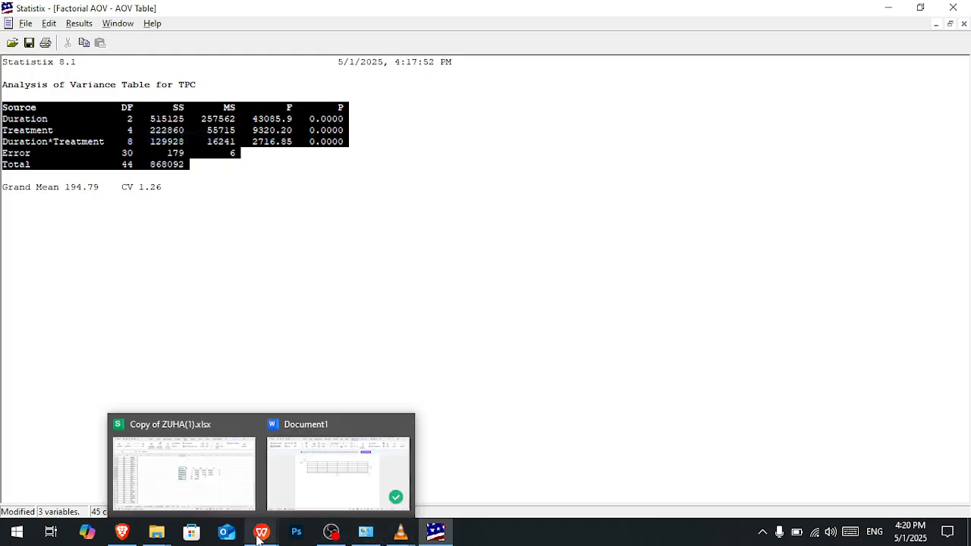
{"action": "left_click", "coordinate": [288, 488]}
{"action": "key", "text": "ctrl+v"}
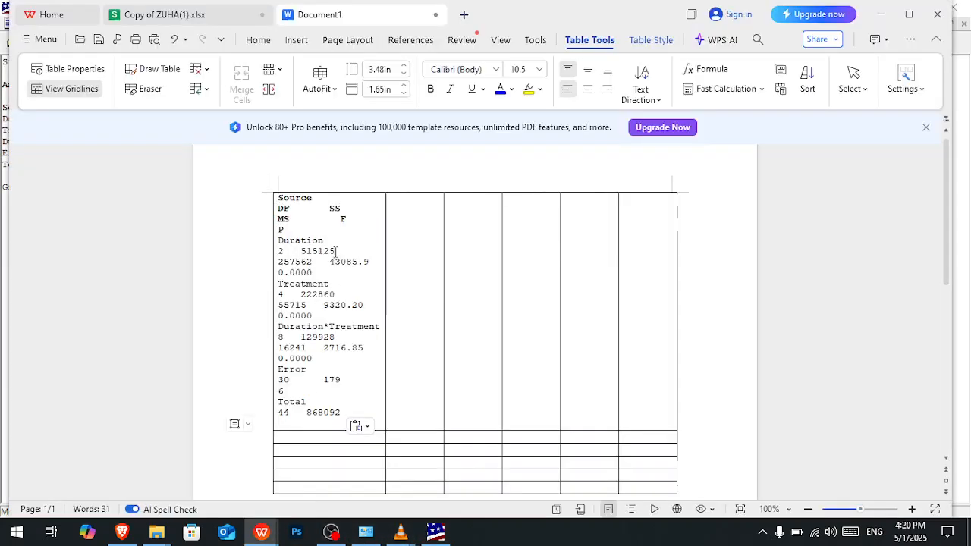
{"action": "key", "text": "ctrl+z"}
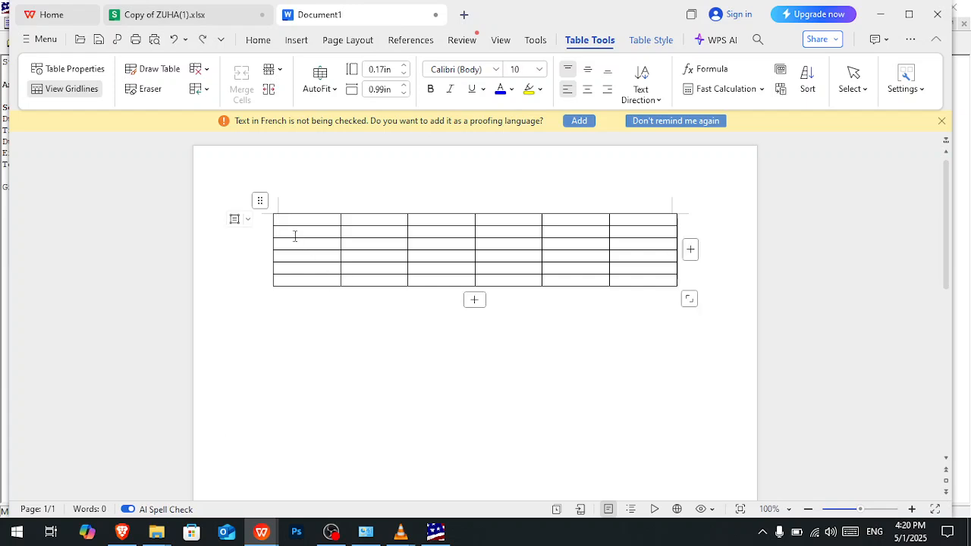
- Try pasting the copied Statistix AOV text over the whole table and into its first cell, undoing each paste
{"action": "left_click", "coordinate": [263, 200]}
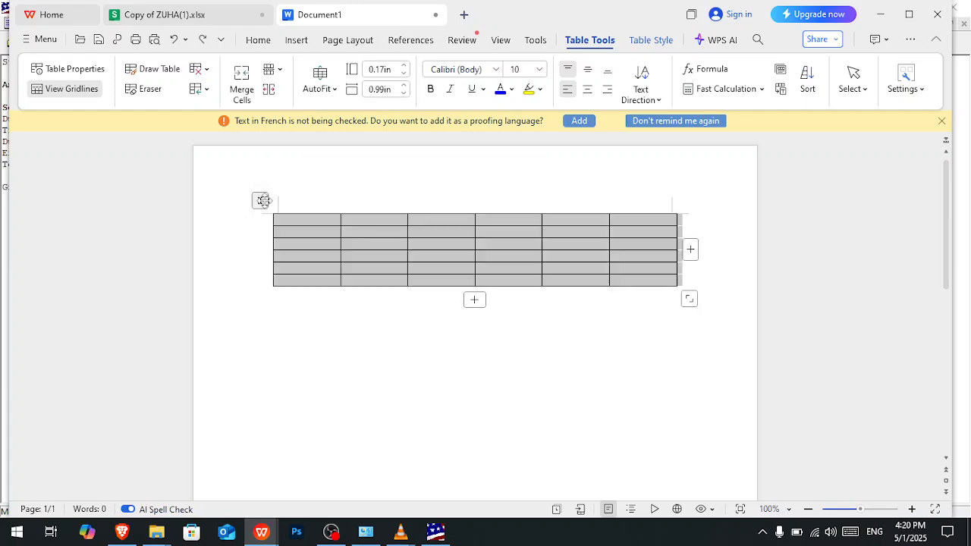
{"action": "key", "text": "ctrl+v"}
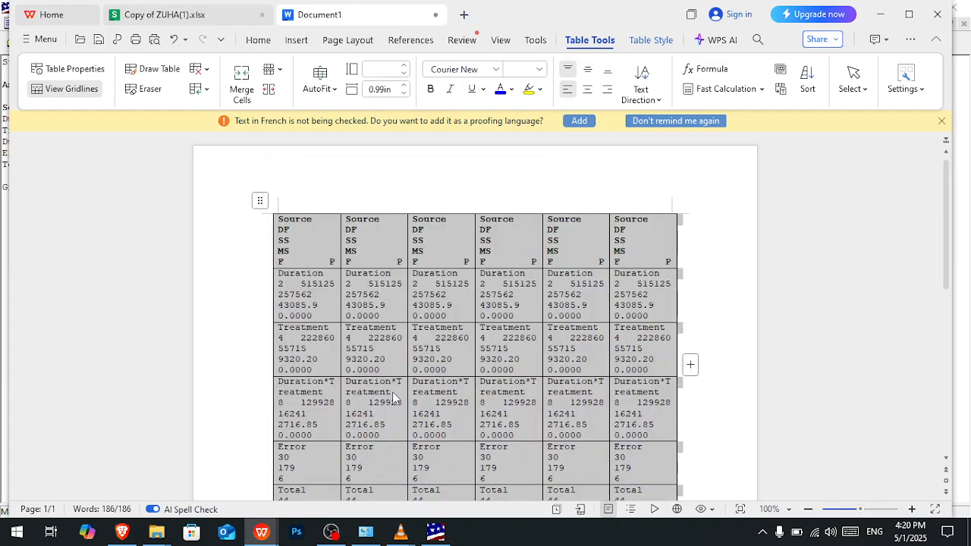
{"action": "scroll", "coordinate": [349, 323], "scroll_direction": "down", "scroll_amount": 1}
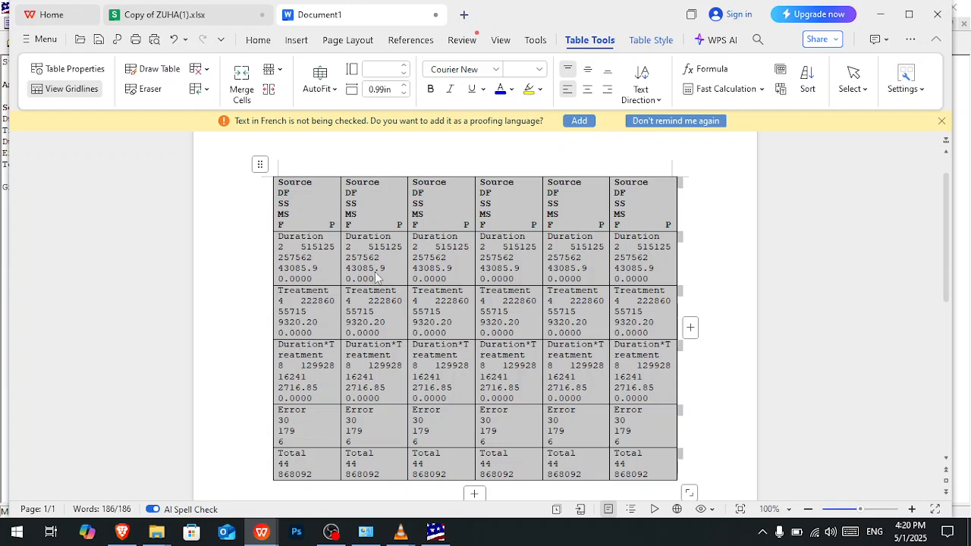
{"action": "left_click", "coordinate": [374, 270]}
{"action": "key", "text": "ctrl+z"}
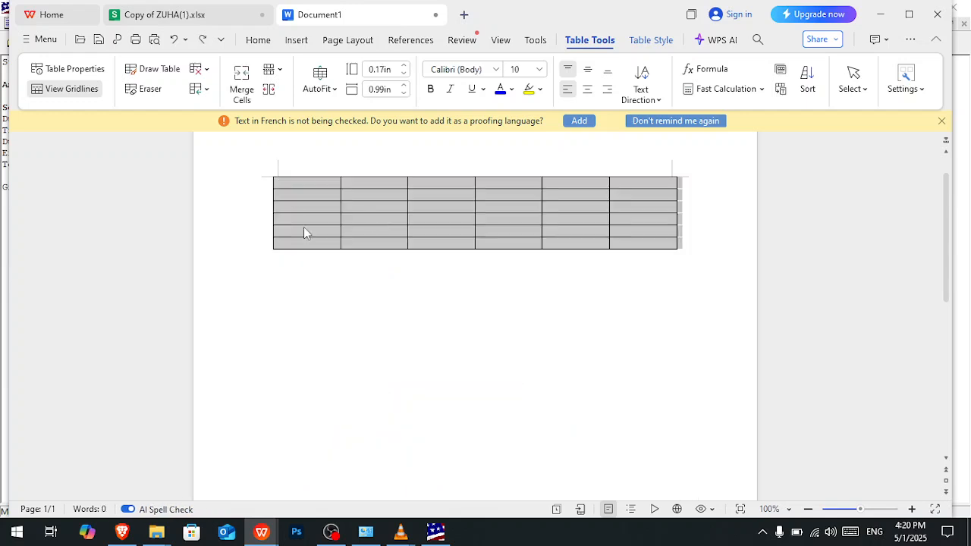
{"action": "left_click", "coordinate": [296, 184]}
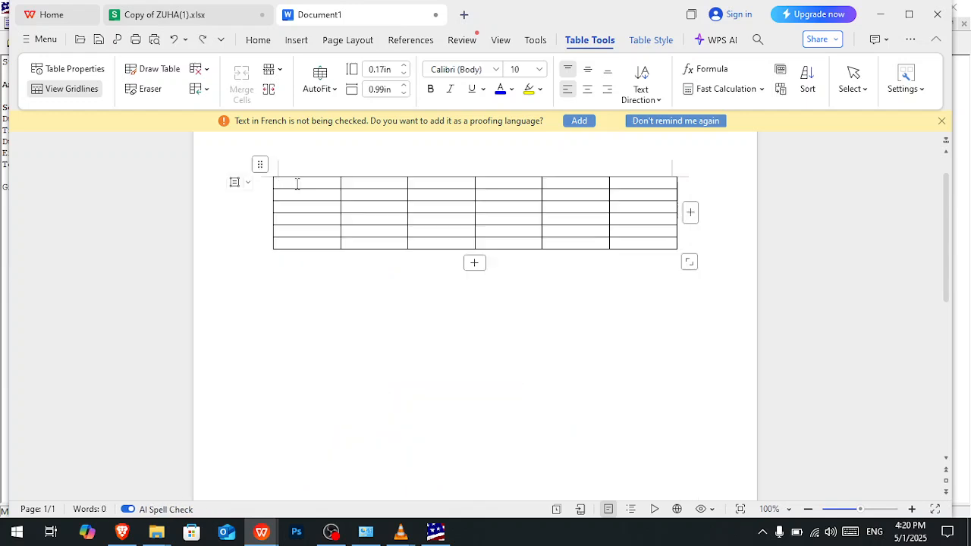
{"action": "key", "text": "ctrl+v"}
{"action": "key", "text": "ctrl+z"}
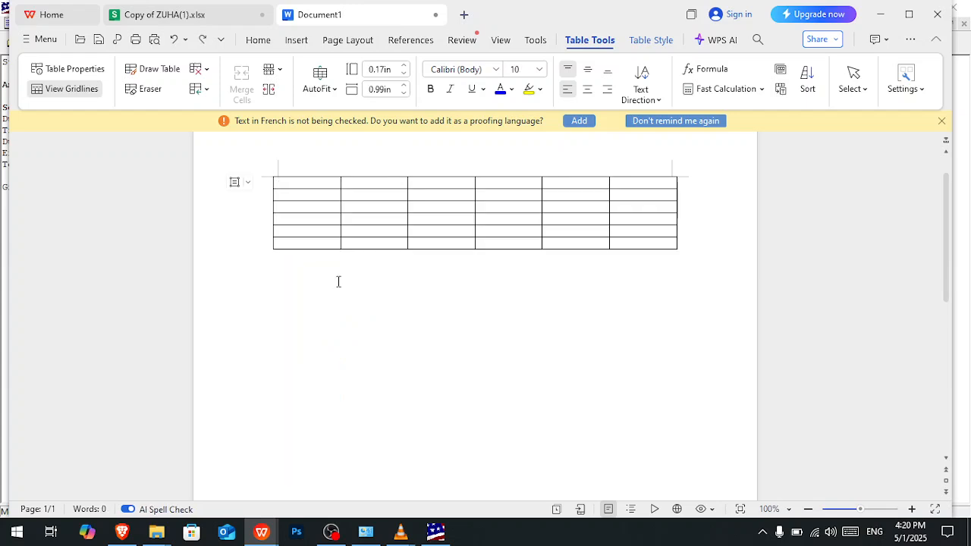
- Copy the AOV cells J30:O35 from the Copy of ZUHA(1).xlsx workbook and paste them over the entire table in Document1
{"action": "mouse_move", "coordinate": [262, 531]}
{"action": "left_click", "coordinate": [212, 427]}
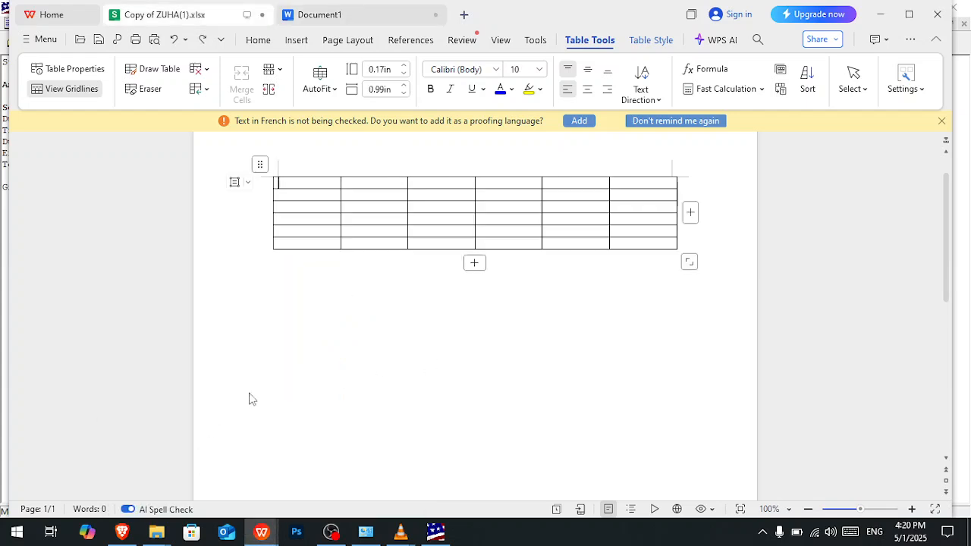
{"action": "left_click_drag", "start_coordinate": [465, 232], "coordinate": [689, 302]}
{"action": "key", "text": "ctrl+c"}
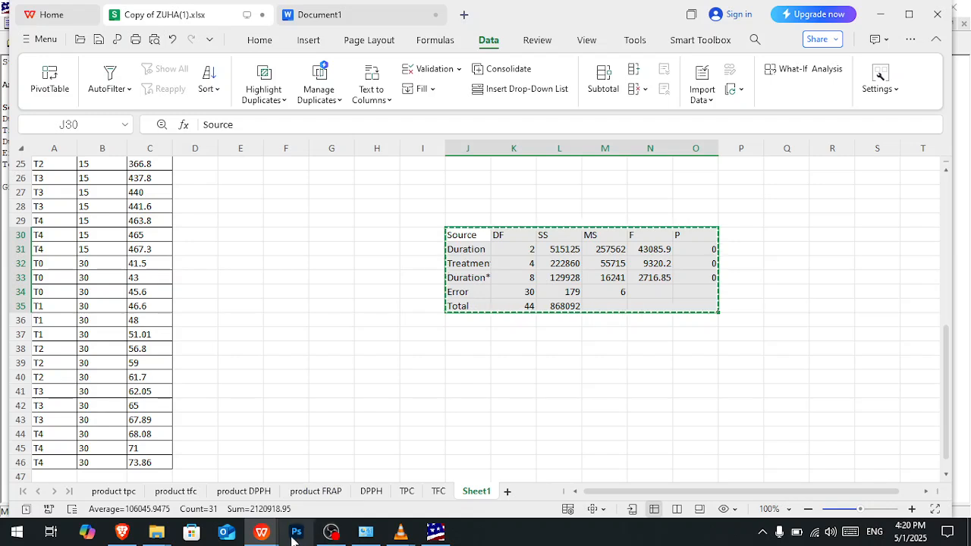
{"action": "mouse_move", "coordinate": [262, 533]}
{"action": "left_click", "coordinate": [338, 471]}
{"action": "left_click", "coordinate": [260, 165]}
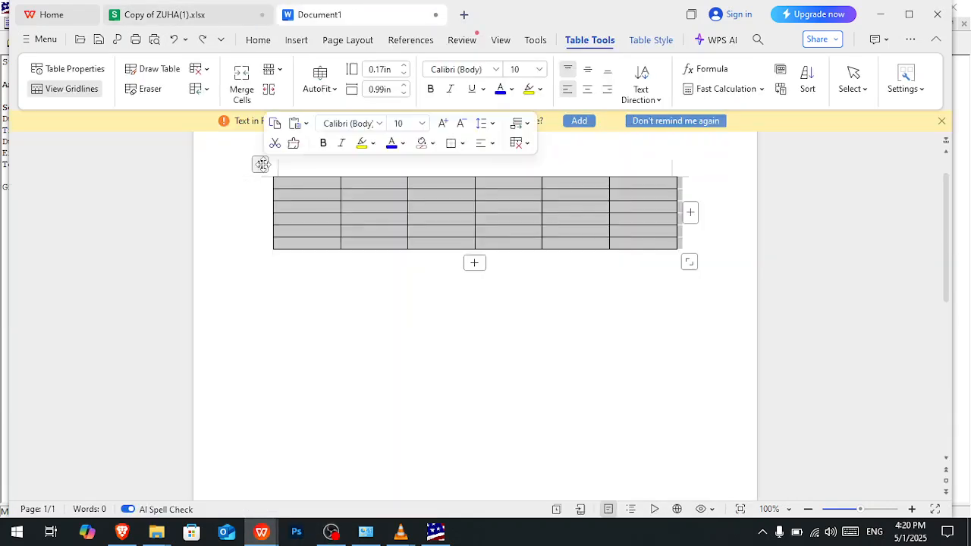
{"action": "key", "text": "ctrl+v"}
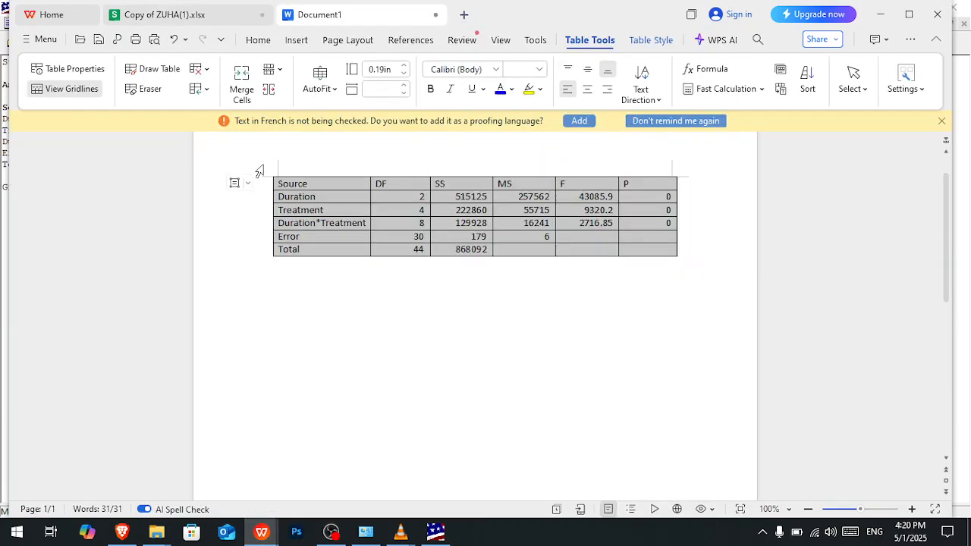
- Left-align the text in all cells of the AOV table
{"action": "left_click", "coordinate": [477, 251]}
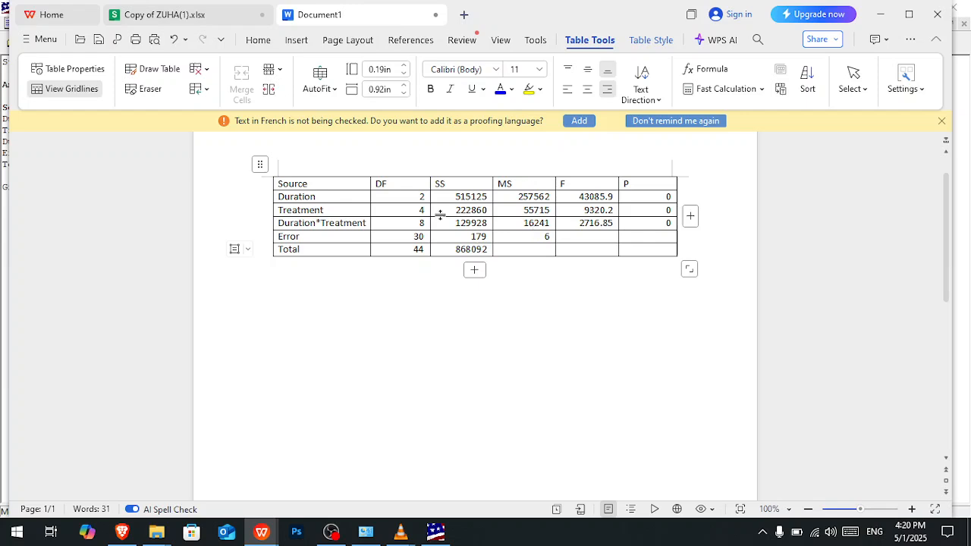
{"action": "left_click", "coordinate": [260, 164]}
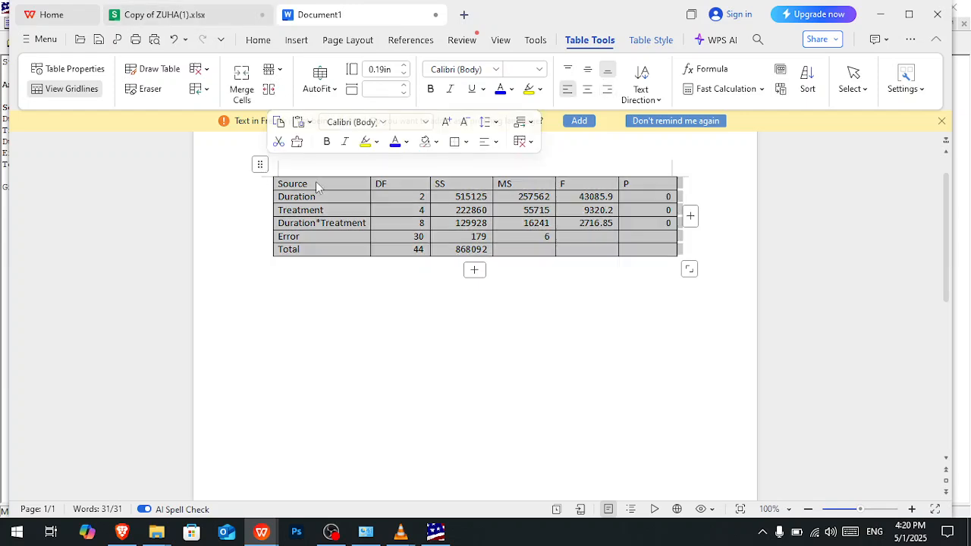
{"action": "key", "text": "ctrl+l"}
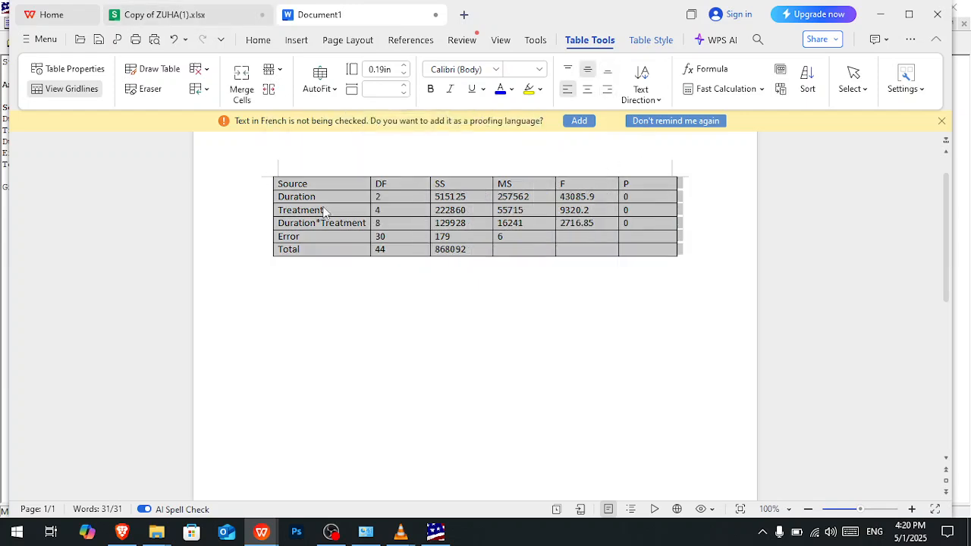
- Bold the table's header row from Source to P and the row labels from Duration to Total
{"action": "left_click", "coordinate": [305, 185]}
{"action": "left_click_drag", "start_coordinate": [273, 185], "coordinate": [625, 188]}
{"action": "key", "text": "ctrl+b"}
{"action": "left_click_drag", "start_coordinate": [328, 199], "coordinate": [330, 251]}
{"action": "key", "text": "ctrl+b"}
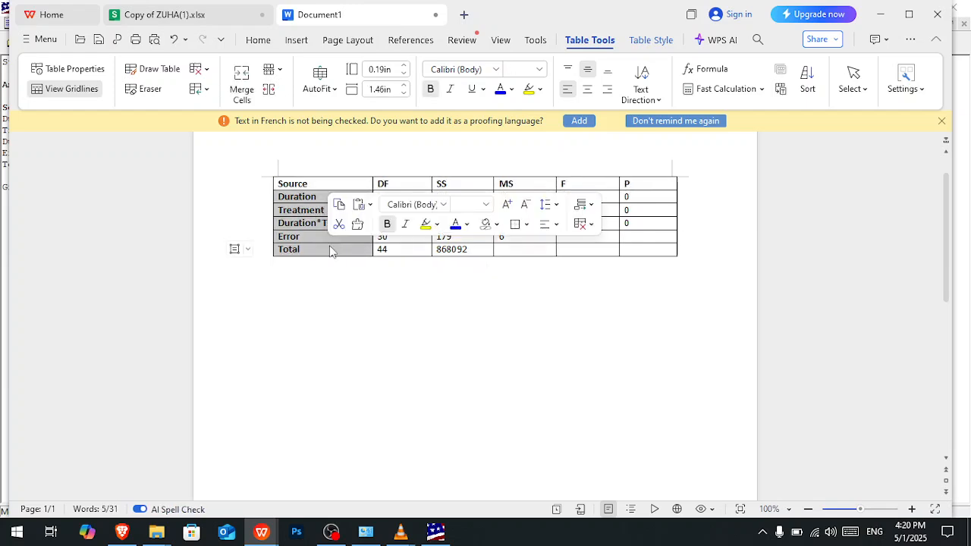
{"action": "left_click", "coordinate": [608, 255]}
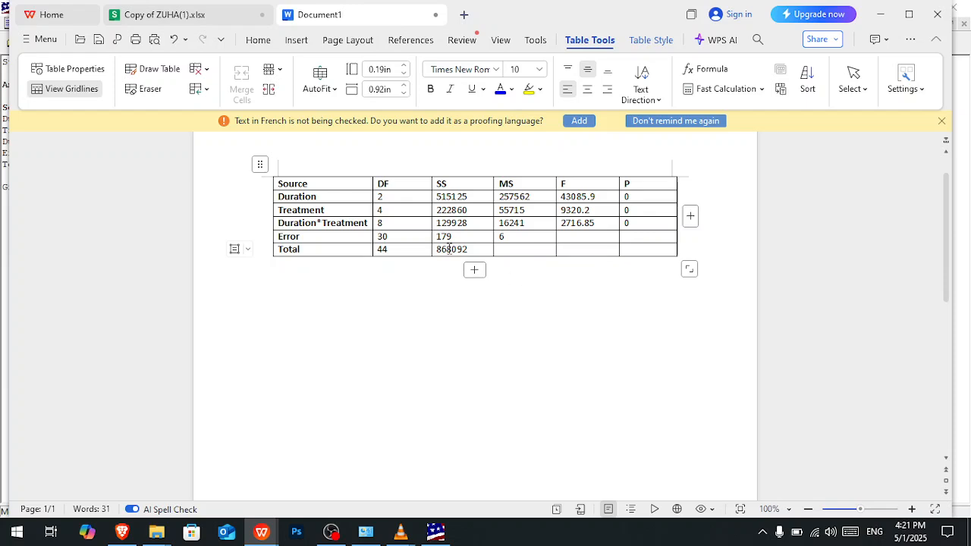
{"action": "left_click", "coordinate": [262, 164]}
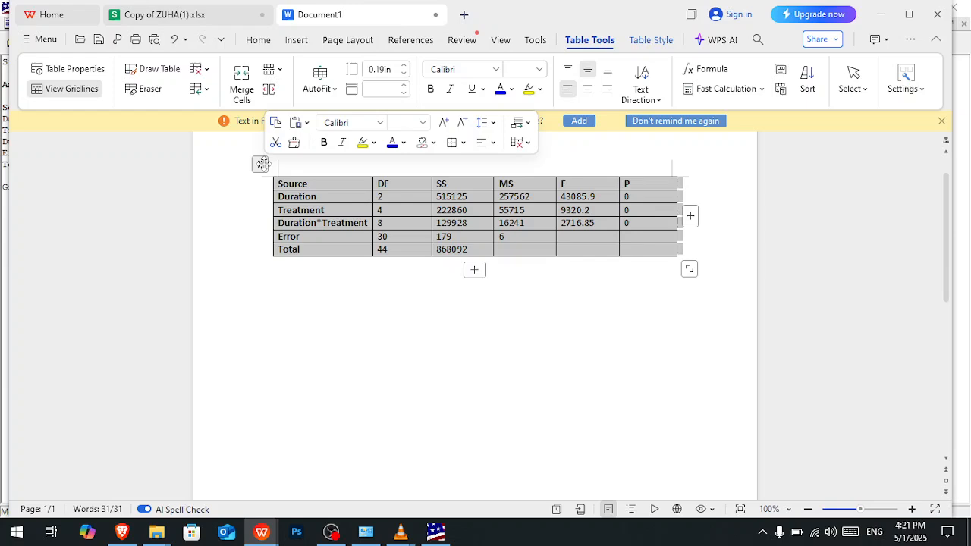
{"action": "left_click", "coordinate": [651, 42]}
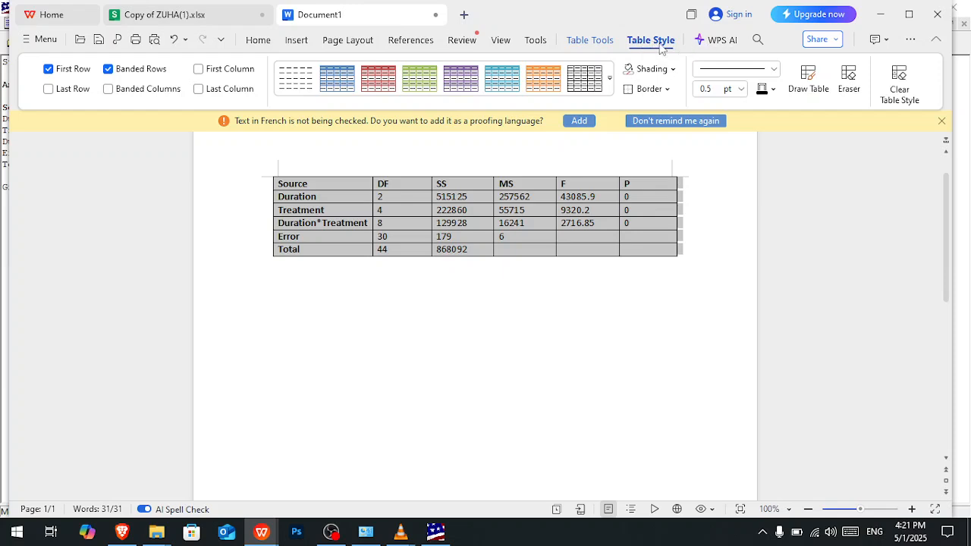
{"action": "left_click", "coordinate": [613, 43]}
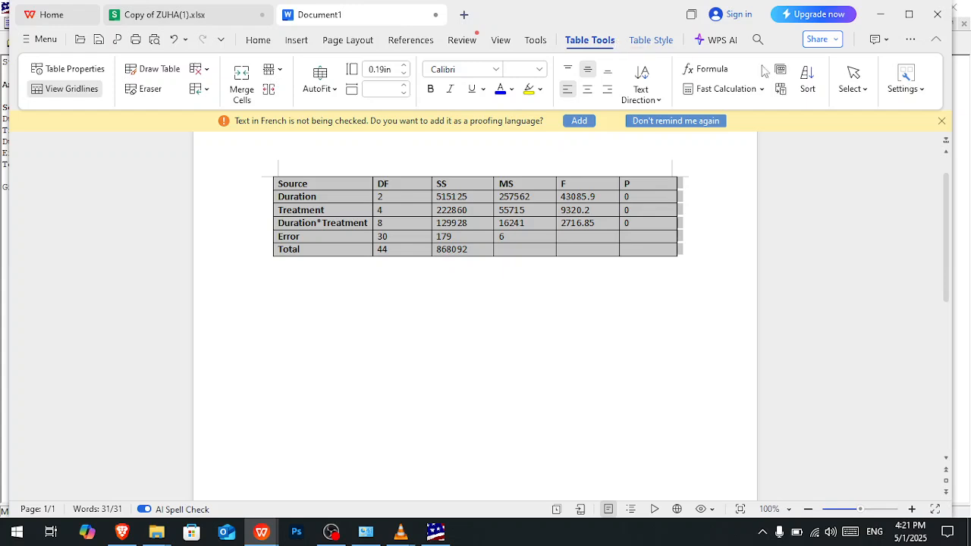
{"action": "left_click", "coordinate": [853, 84]}
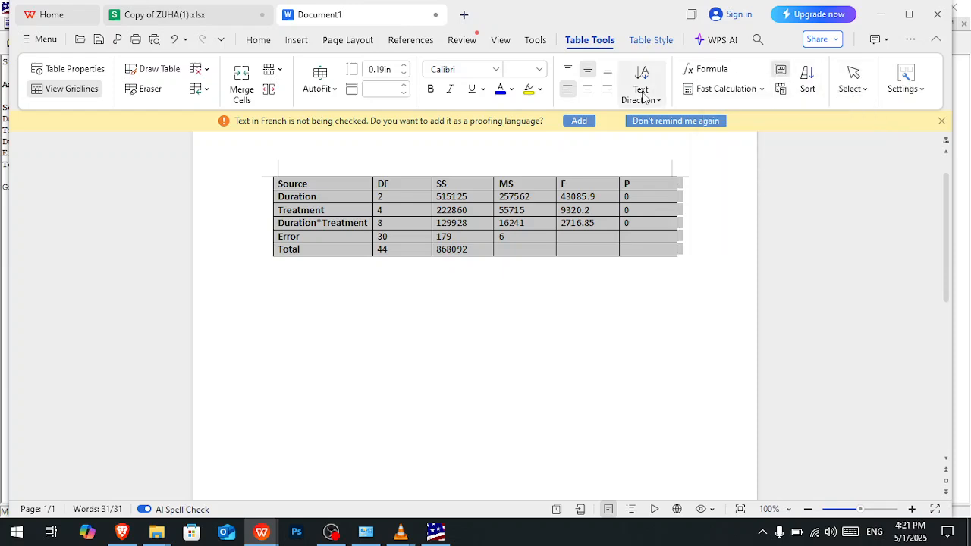
{"action": "left_click", "coordinate": [655, 43]}
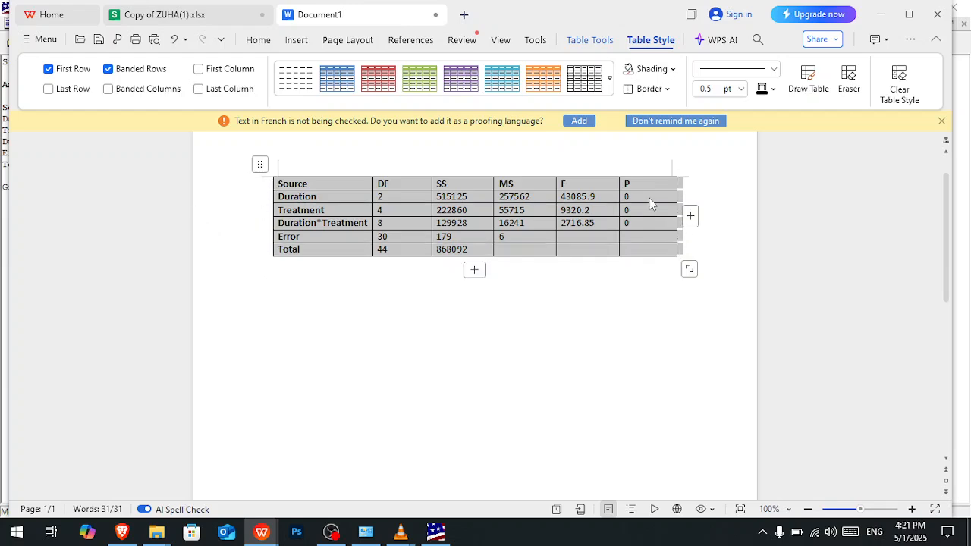
{"action": "double_click", "coordinate": [689, 270]}
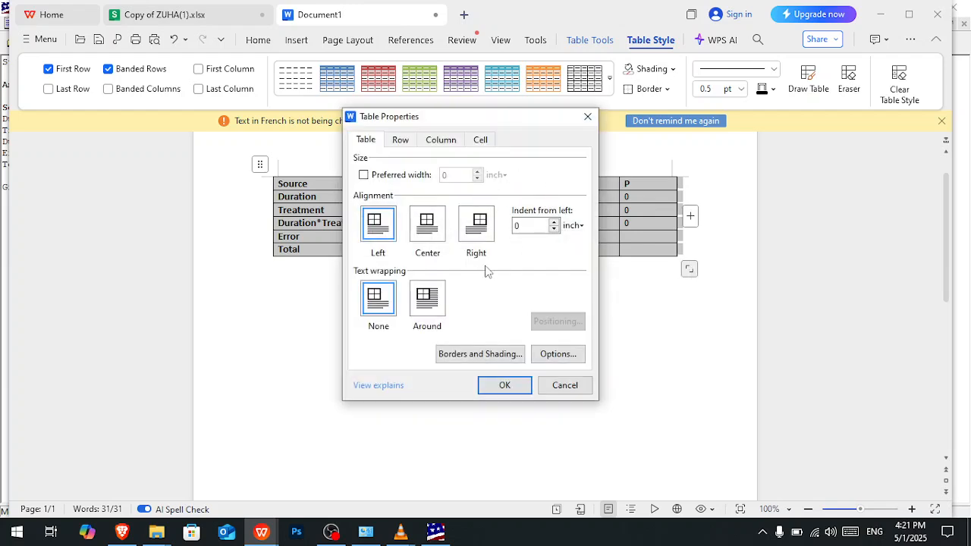
{"action": "left_click", "coordinate": [588, 117]}
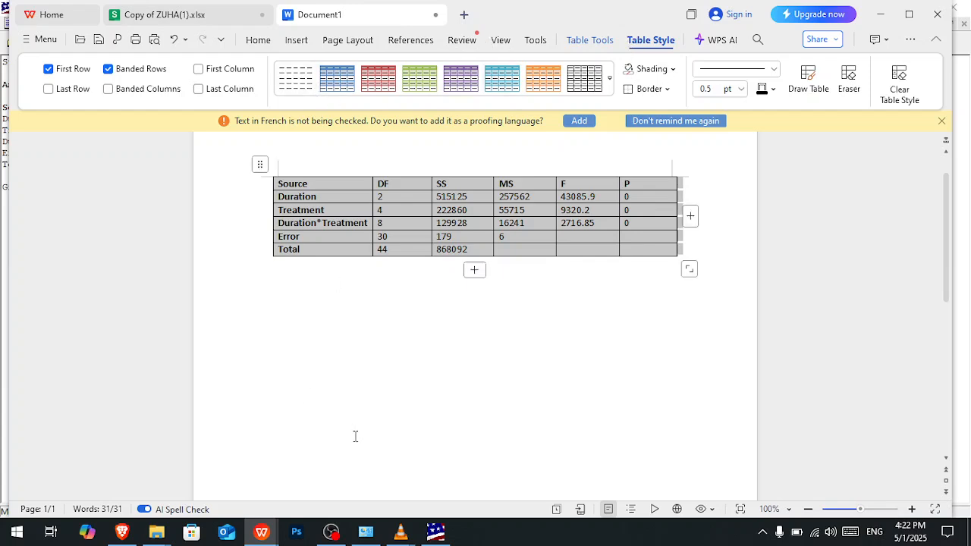
- Switch to the workbook and review the TPC data in columns A to C and the AOV cells J30:O35 on Sheet1
{"action": "mouse_move", "coordinate": [429, 534]}
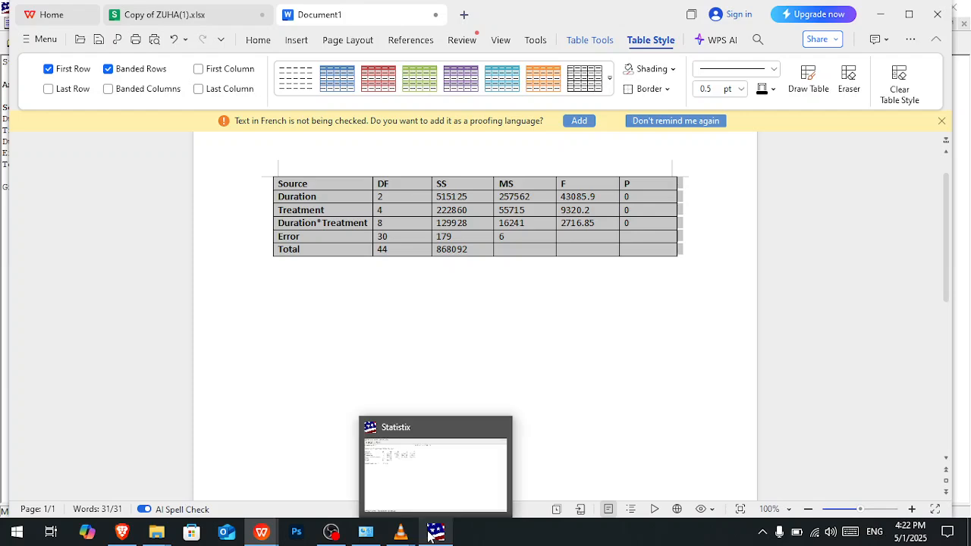
{"action": "mouse_move", "coordinate": [258, 536]}
{"action": "left_click", "coordinate": [205, 477]}
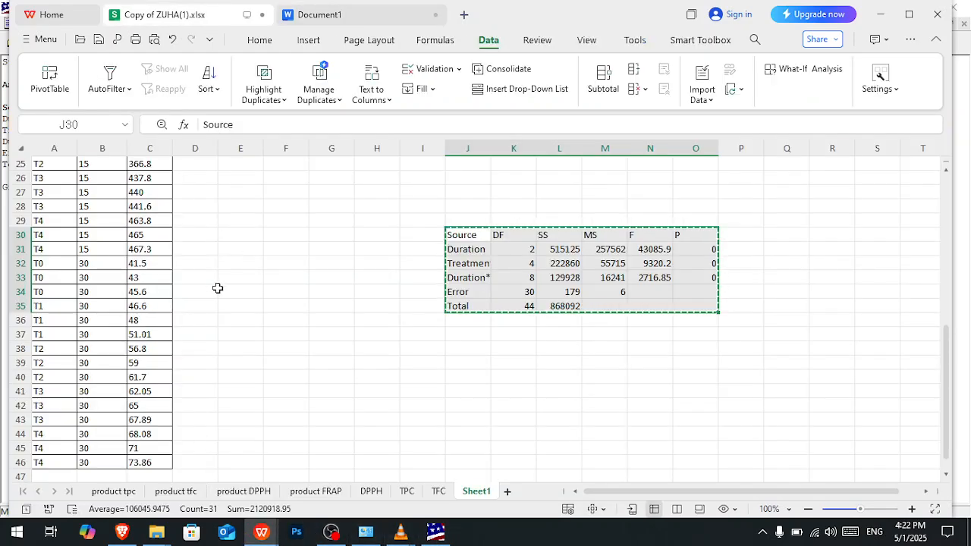
{"action": "scroll", "coordinate": [217, 288], "scroll_direction": "up", "scroll_amount": 8}
{"action": "left_click", "coordinate": [240, 286]}
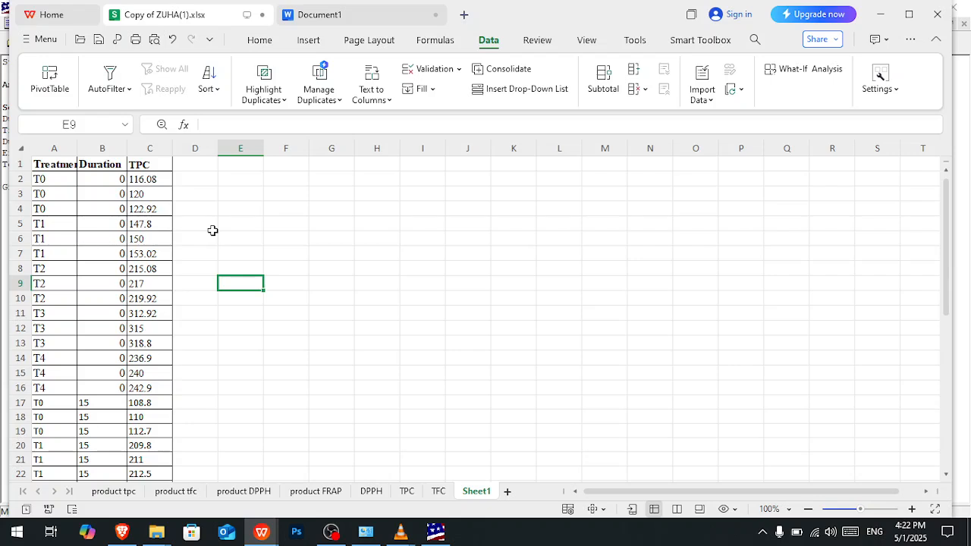
{"action": "scroll", "coordinate": [186, 345], "scroll_direction": "down", "scroll_amount": 11}
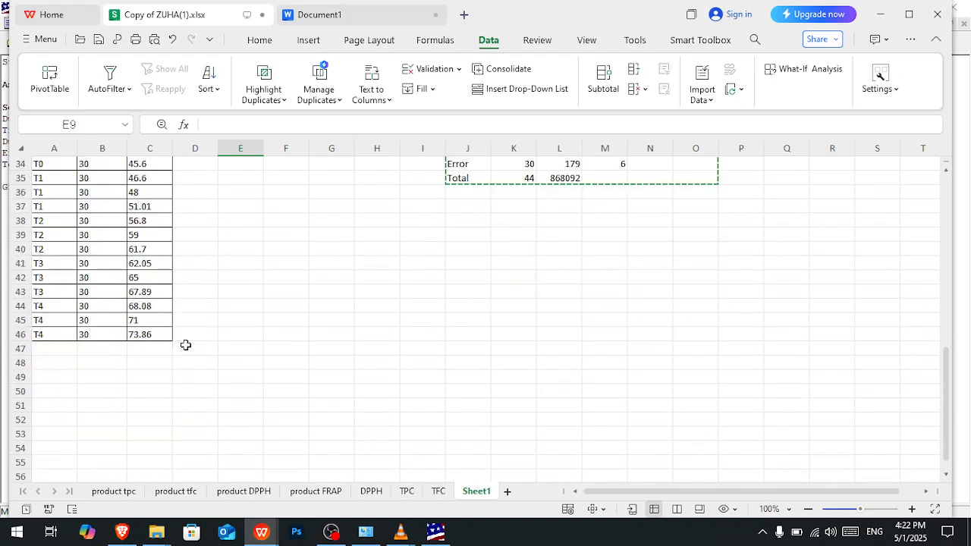
{"action": "scroll", "coordinate": [186, 345], "scroll_direction": "up", "scroll_amount": 11}
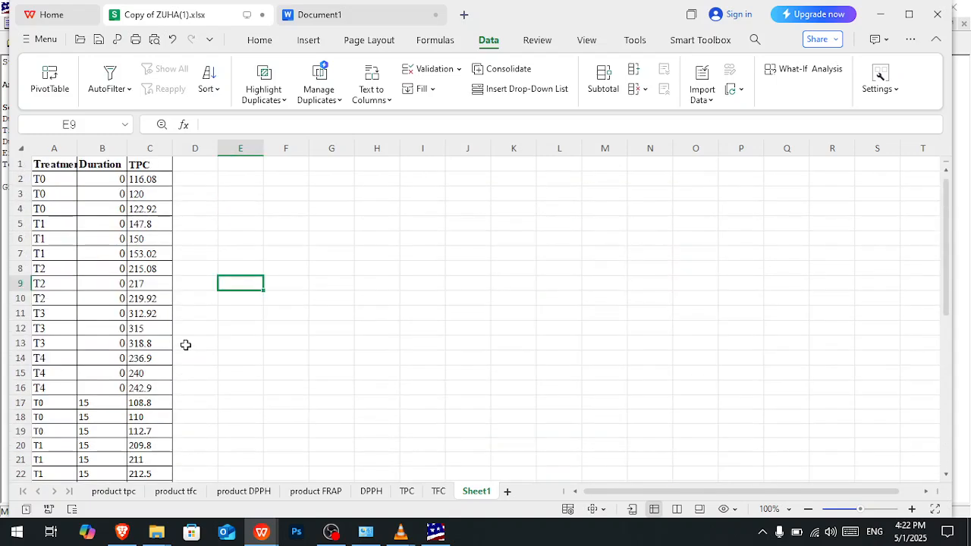
{"action": "scroll", "coordinate": [186, 345], "scroll_direction": "down", "scroll_amount": 8}
{"action": "left_click", "coordinate": [468, 234]}
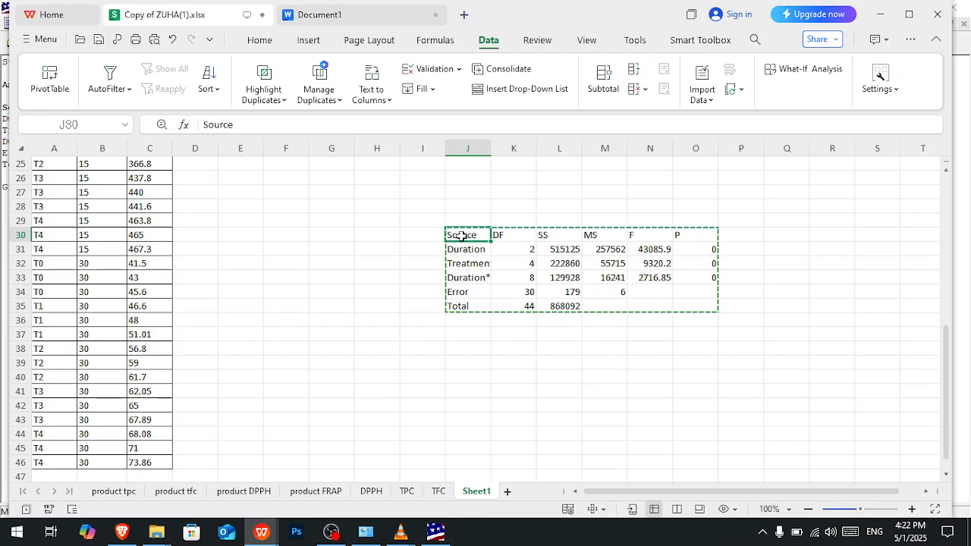
{"action": "left_click_drag", "start_coordinate": [462, 236], "coordinate": [698, 302]}
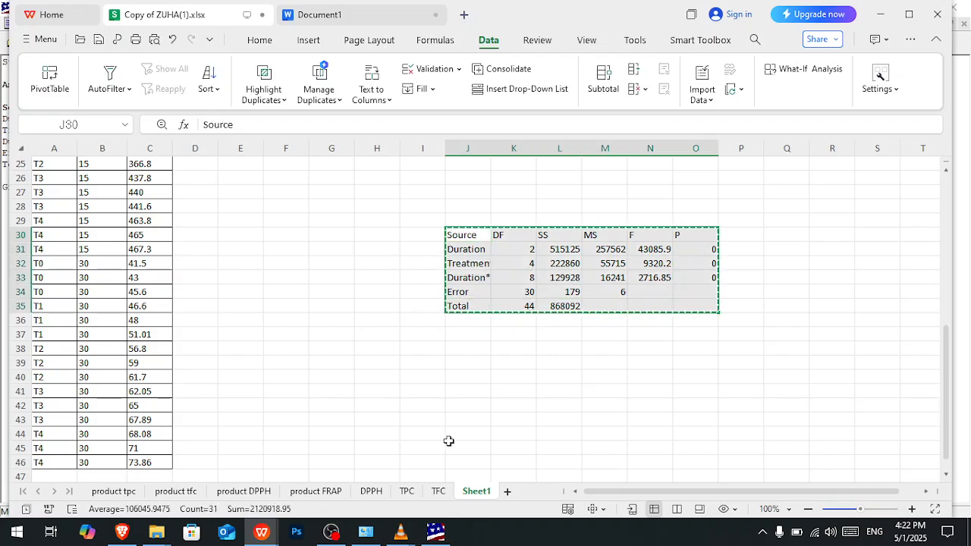
- Switch to the Factorial AOV table in Statistix
{"action": "mouse_move", "coordinate": [437, 534]}
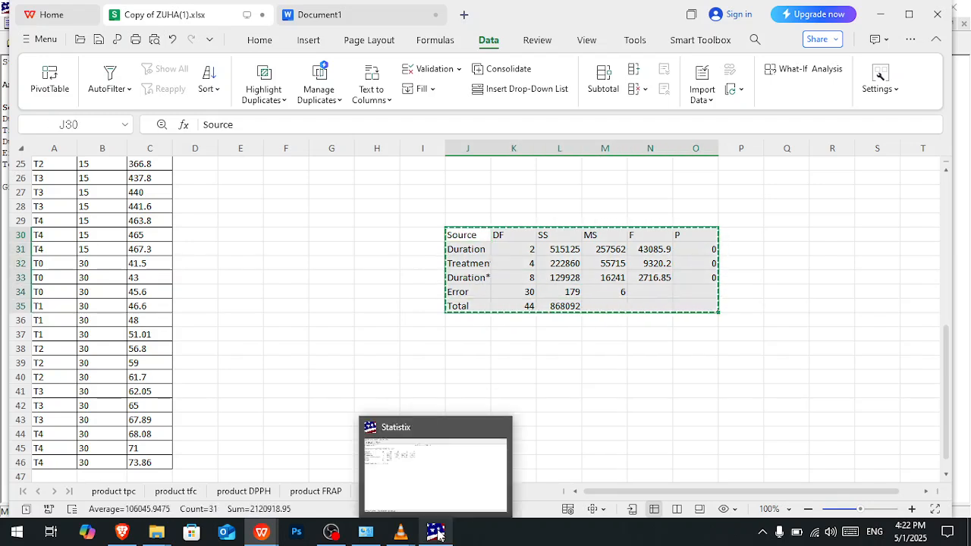
{"action": "left_click", "coordinate": [437, 534]}
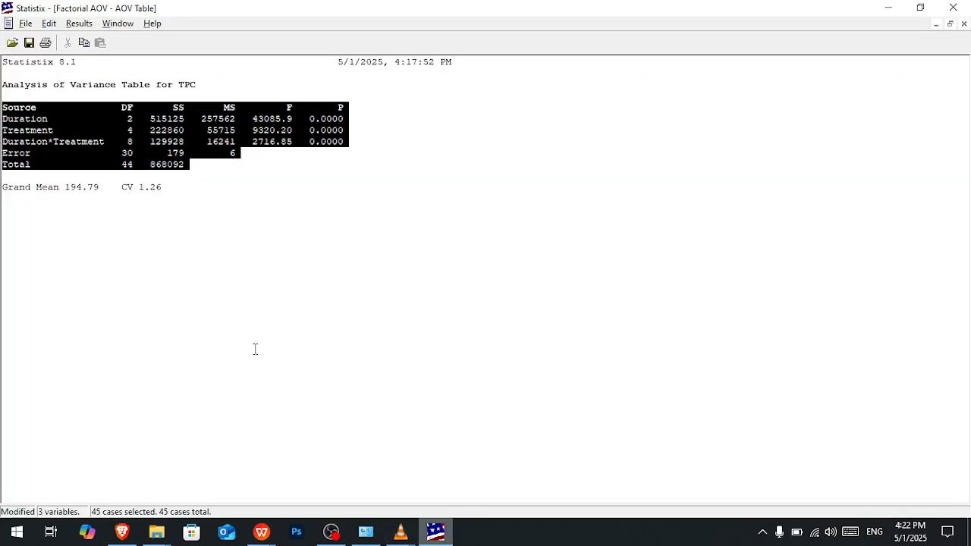
{"action": "left_click", "coordinate": [81, 24]}
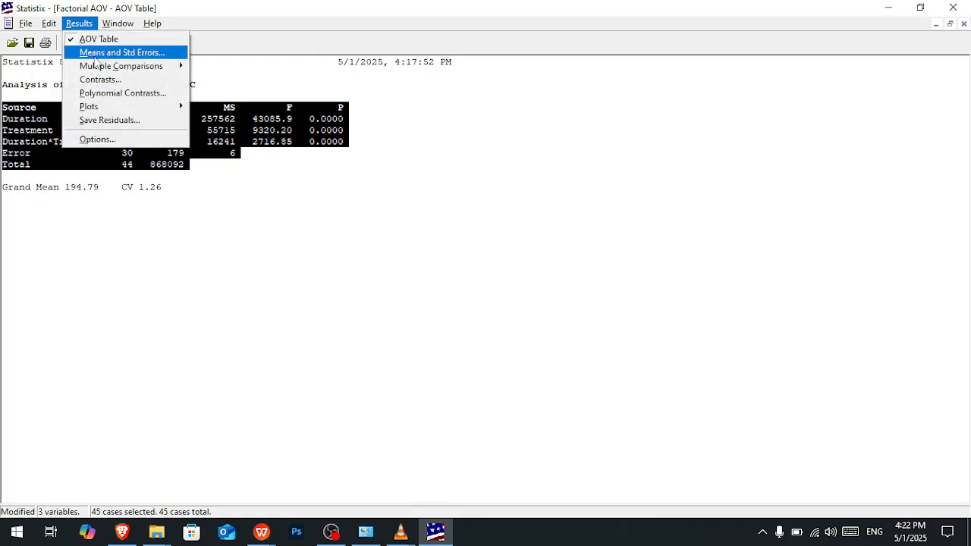
{"action": "left_click", "coordinate": [107, 52]}
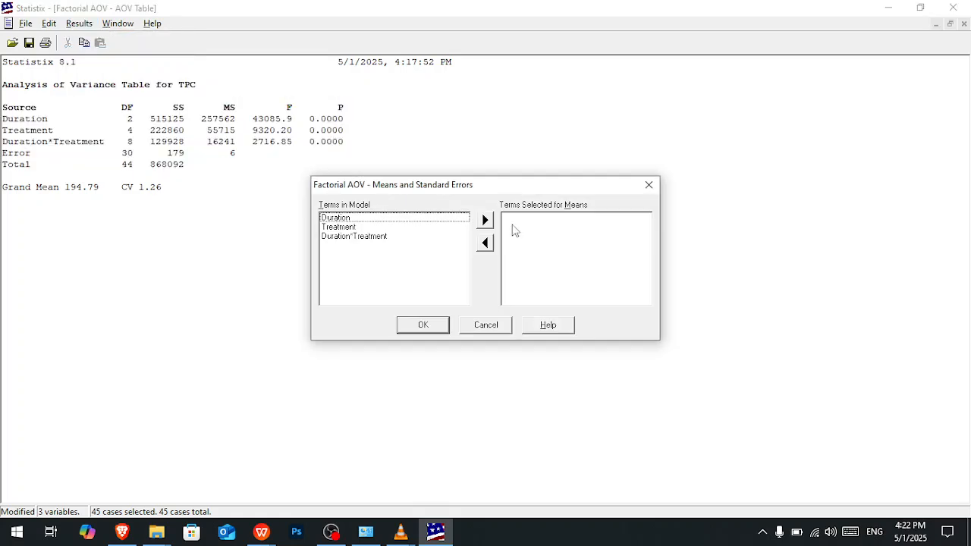
{"action": "left_click", "coordinate": [649, 184]}
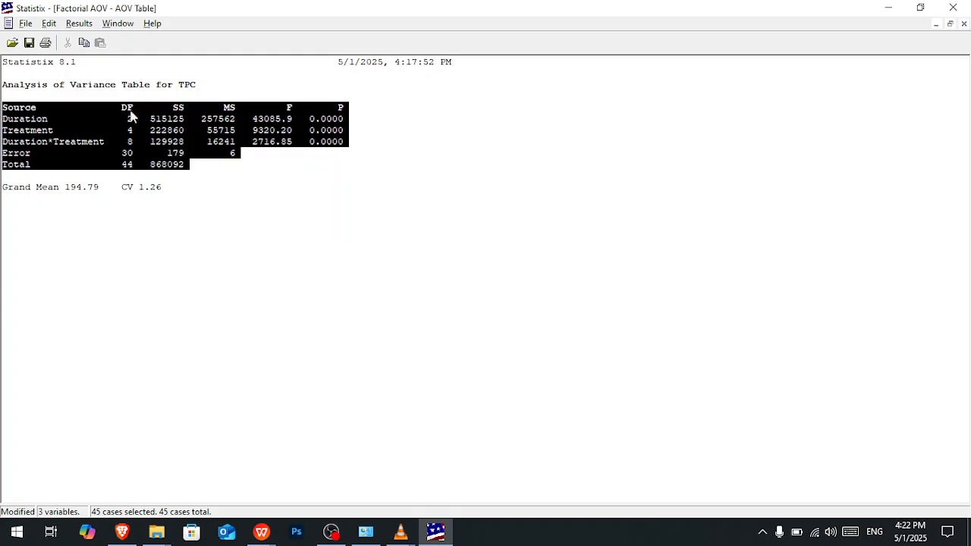
- Run Tukey HSD all-pairwise comparisons at alpha 0.05 for Duration, Treatment and Duration*Treatment, reported as homogeneous groups
{"action": "left_click", "coordinate": [81, 23]}
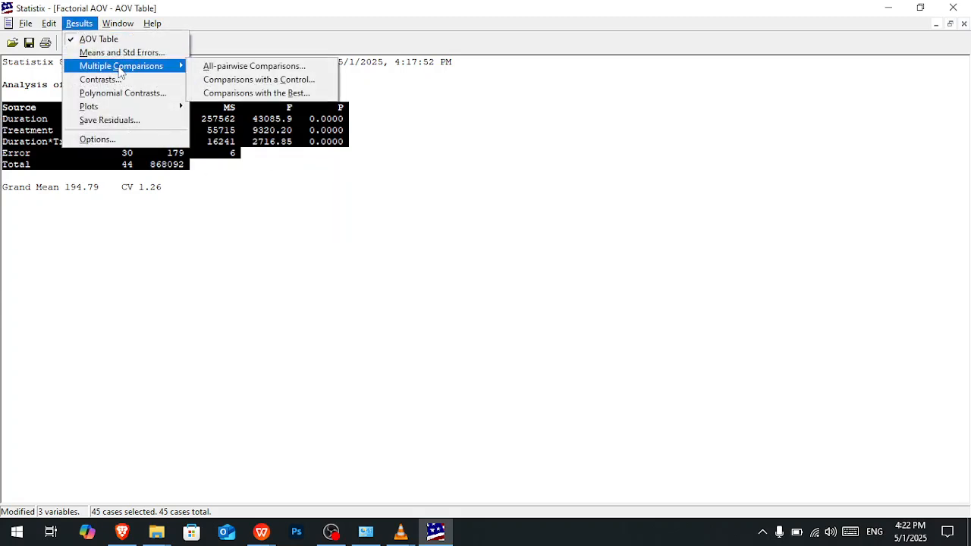
{"action": "left_click", "coordinate": [231, 69]}
{"action": "left_click", "coordinate": [511, 202]}
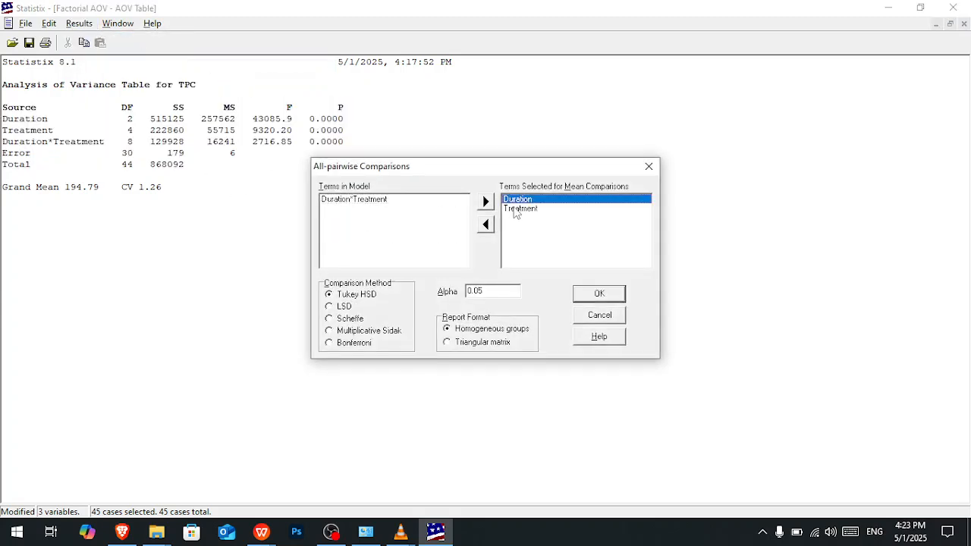
{"action": "left_click", "coordinate": [513, 210]}
{"action": "left_click", "coordinate": [383, 201]}
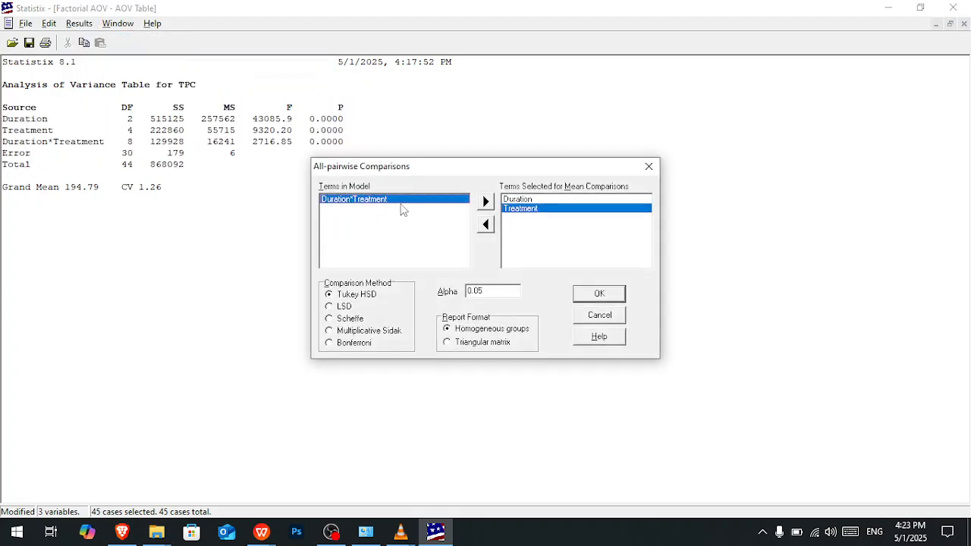
{"action": "left_click", "coordinate": [486, 202]}
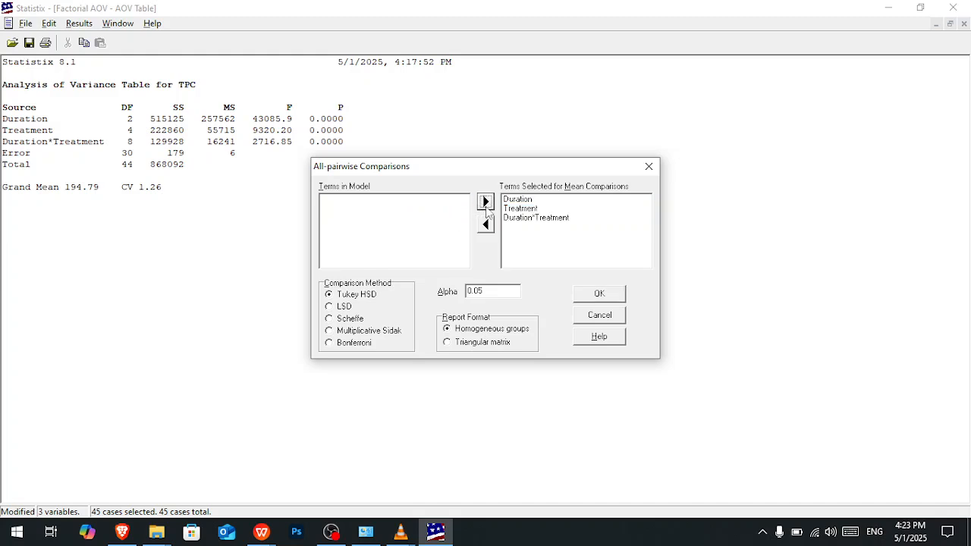
{"action": "left_click", "coordinate": [599, 294]}
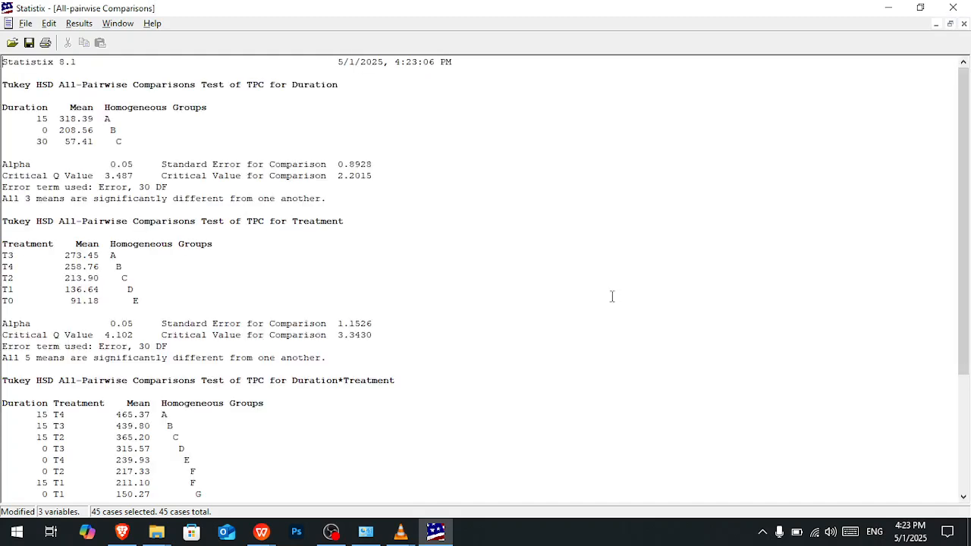
- Review the homogeneous group letters for Duration, Treatment and Duration*Treatment in the Tukey comparison results
{"action": "left_click_drag", "start_coordinate": [161, 300], "coordinate": [9, 85]}
{"action": "left_click", "coordinate": [152, 219]}
{"action": "scroll", "coordinate": [152, 219], "scroll_direction": "down", "scroll_amount": 5}
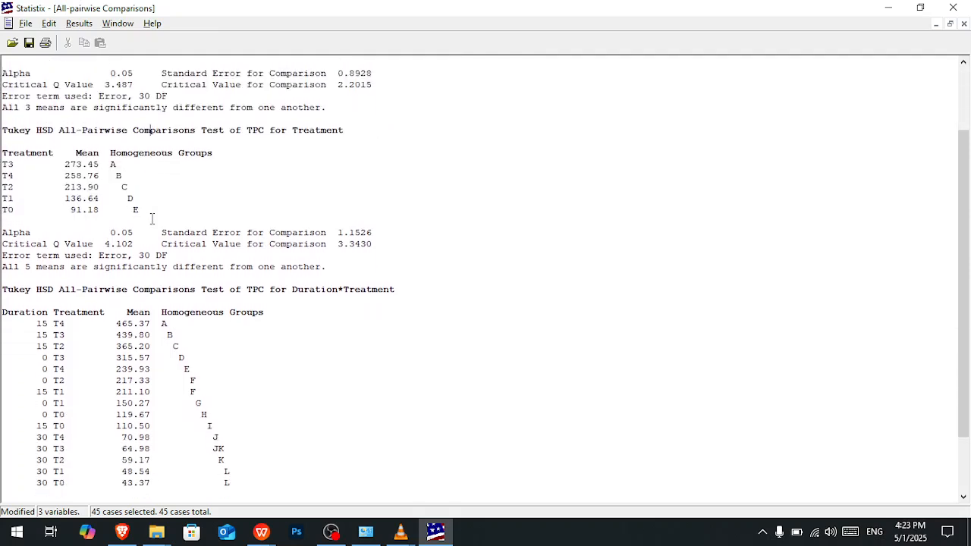
{"action": "left_click_drag", "start_coordinate": [261, 412], "coordinate": [232, 403]}
{"action": "scroll", "coordinate": [230, 404], "scroll_direction": "up", "scroll_amount": 5}
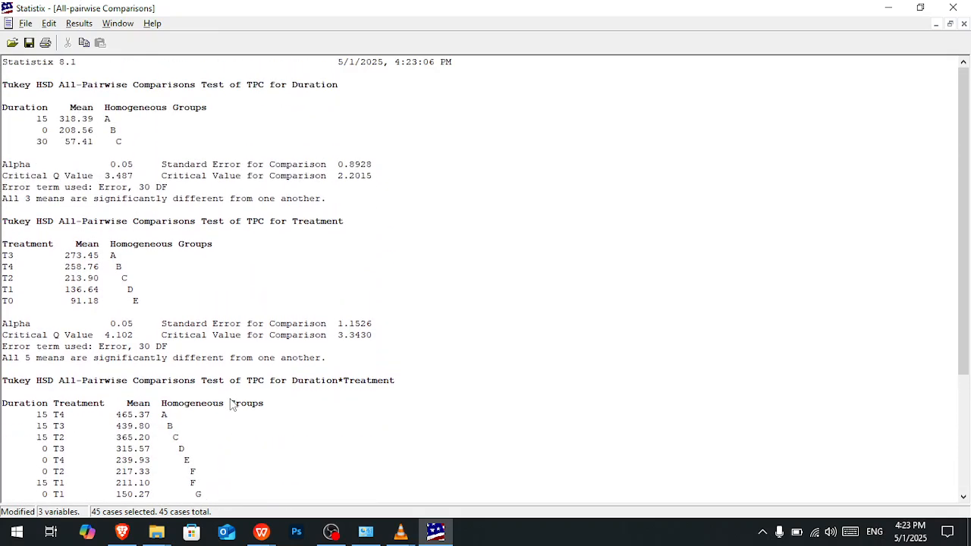
{"action": "left_click_drag", "start_coordinate": [105, 119], "coordinate": [135, 148]}
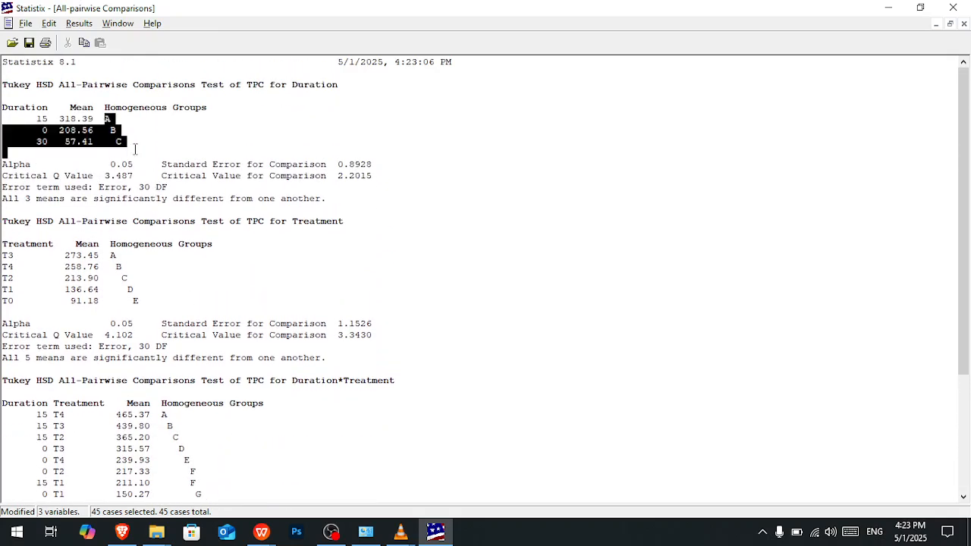
{"action": "left_click", "coordinate": [137, 148]}
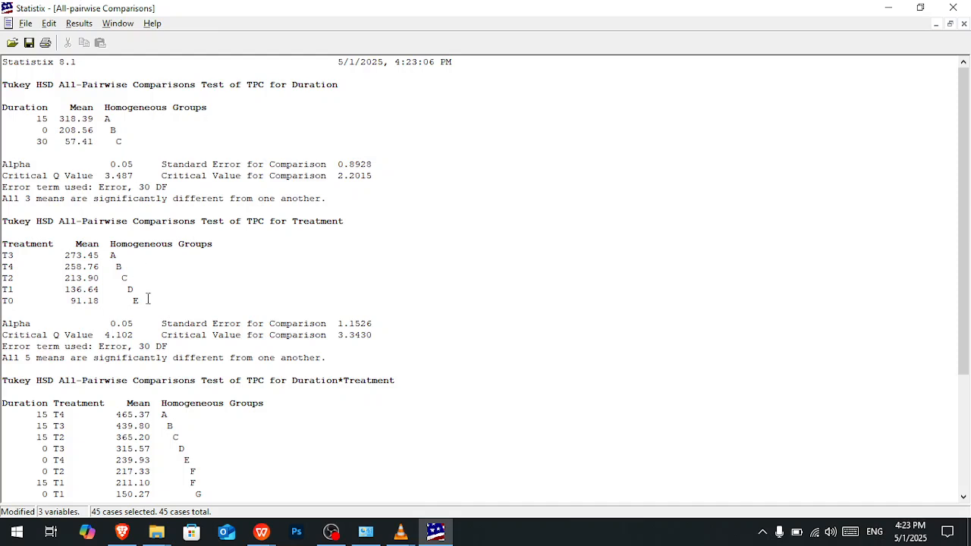
- Copy the Treatment comparison table from its header row to T0 and paste it into Sheet1 of the WPS workbook at K39
{"action": "left_click_drag", "start_coordinate": [148, 299], "coordinate": [7, 256]}
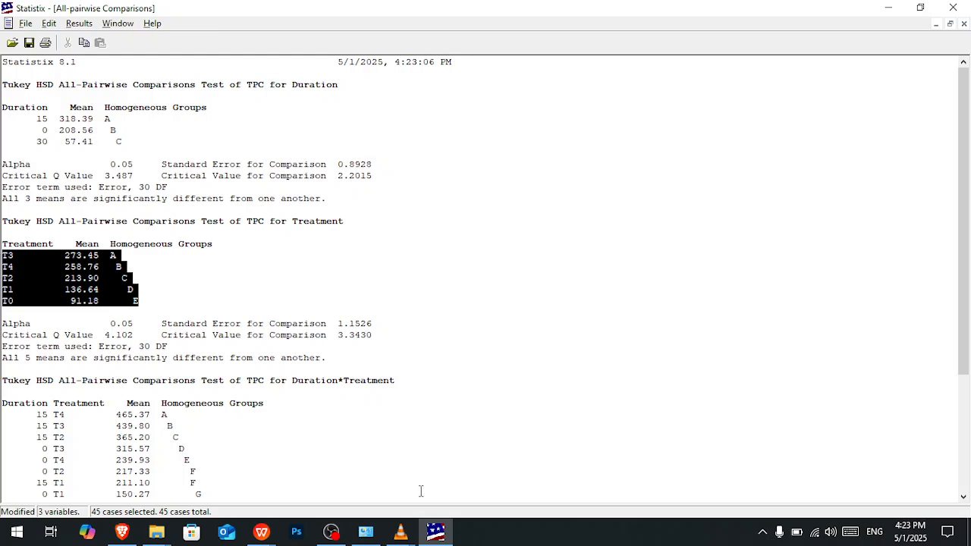
{"action": "left_click_drag", "start_coordinate": [145, 304], "coordinate": [2, 244]}
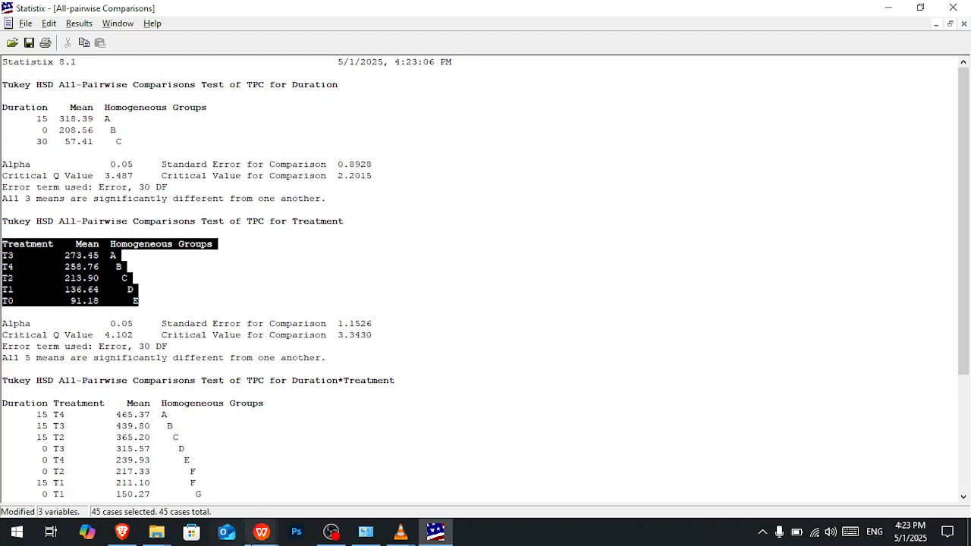
{"action": "mouse_move", "coordinate": [261, 532]}
{"action": "left_click", "coordinate": [220, 478]}
{"action": "left_click", "coordinate": [501, 364]}
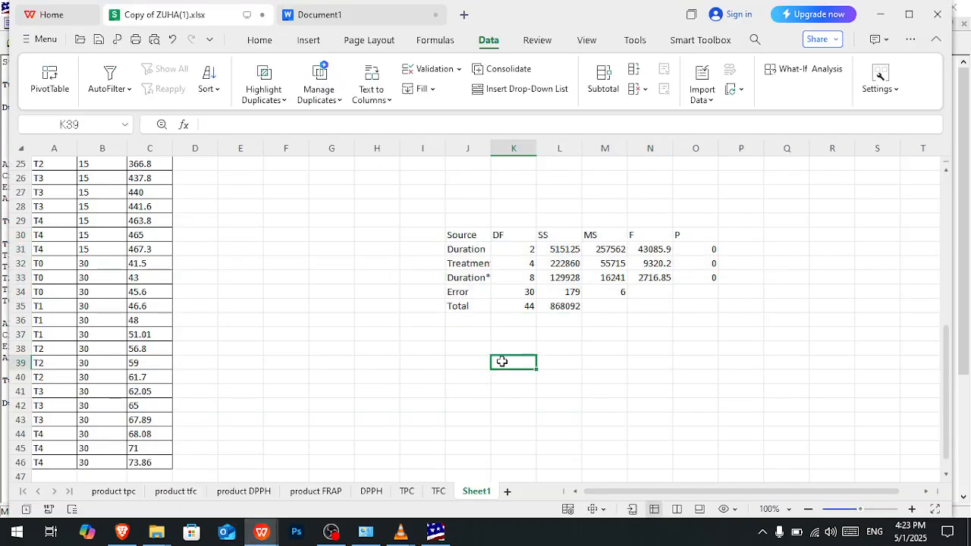
{"action": "key", "text": "ctrl+v"}
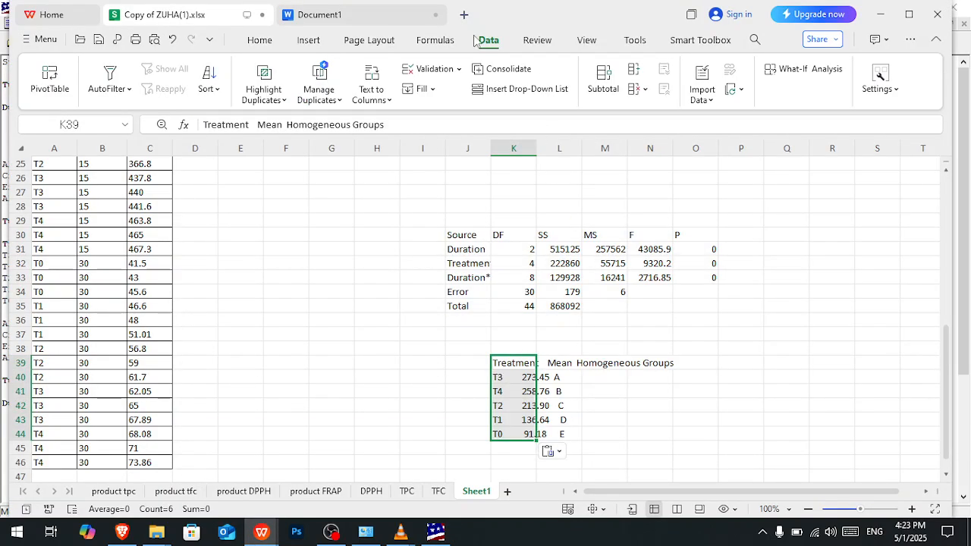
- Split the pasted comparison text in K39:K44 into separate columns using fixed width and General format
{"action": "left_click", "coordinate": [371, 84]}
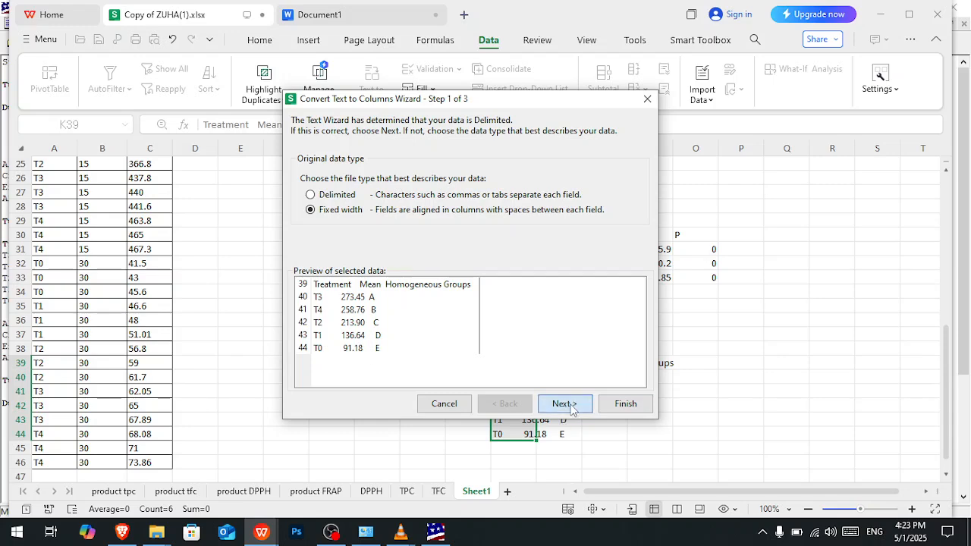
{"action": "left_click", "coordinate": [571, 406]}
{"action": "left_click", "coordinate": [569, 405]}
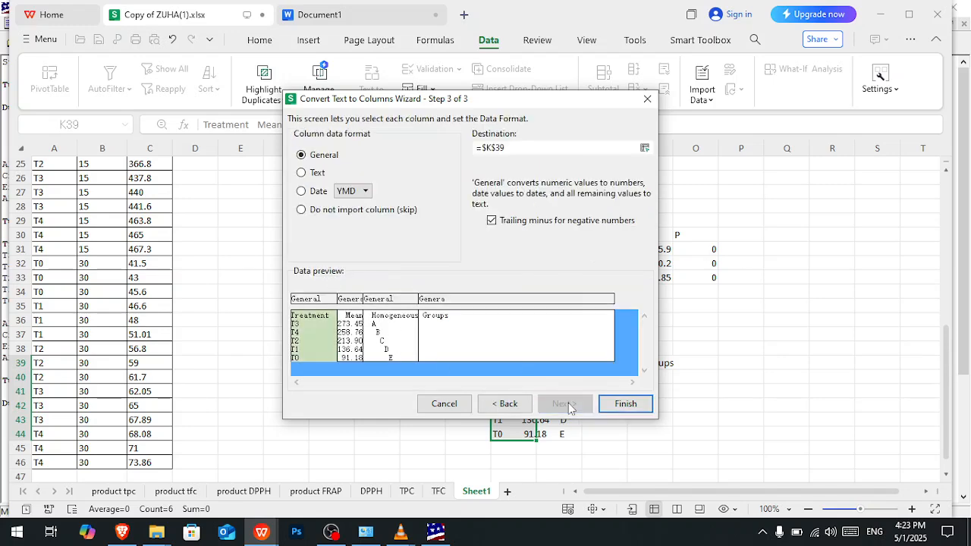
{"action": "left_click", "coordinate": [626, 404]}
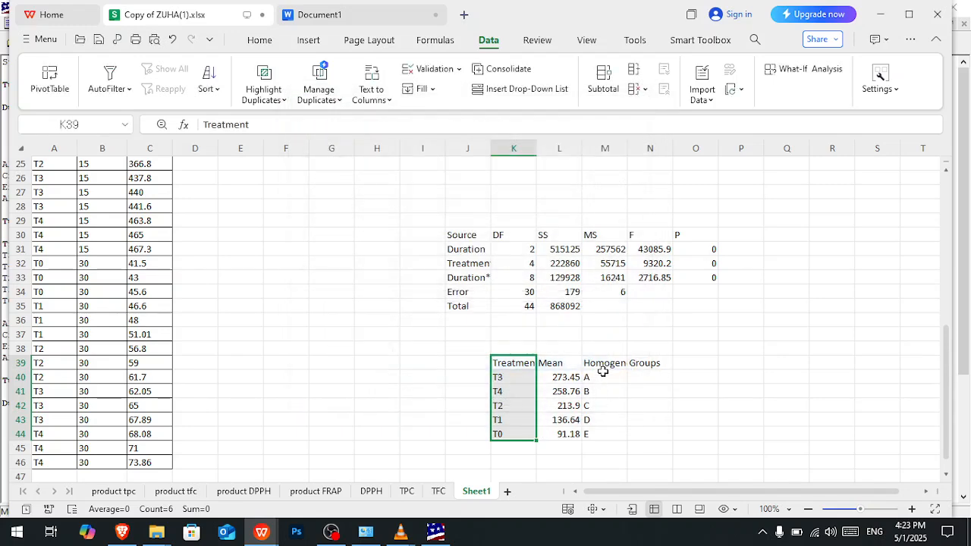
- Delete the Homogeneous Groups heading from cells M39 and N39
{"action": "left_click", "coordinate": [603, 366]}
{"action": "key", "text": "Delete"}
{"action": "key", "text": "Right"}
{"action": "key", "text": "Delete"}
- Copy the Treatment and Mean cells K39:L44, and insert a two-column, six-row table below the AOV table in Document1
{"action": "left_click_drag", "start_coordinate": [519, 366], "coordinate": [559, 425]}
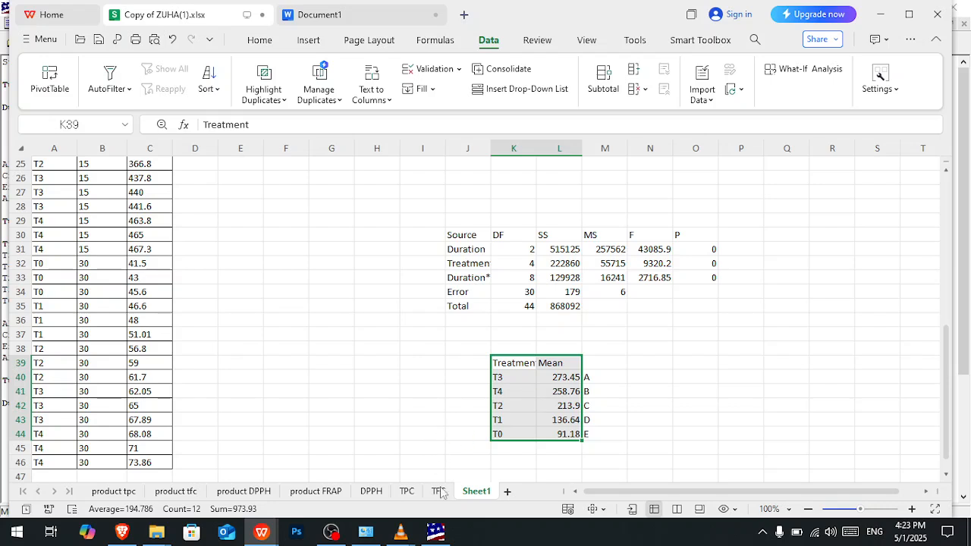
{"action": "mouse_move", "coordinate": [262, 533]}
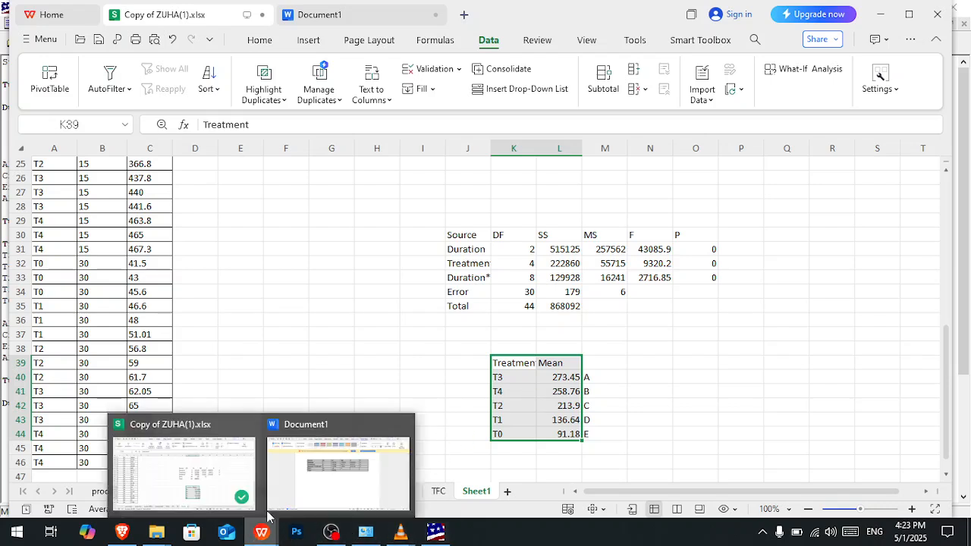
{"action": "left_click", "coordinate": [334, 456]}
{"action": "left_click", "coordinate": [683, 285]}
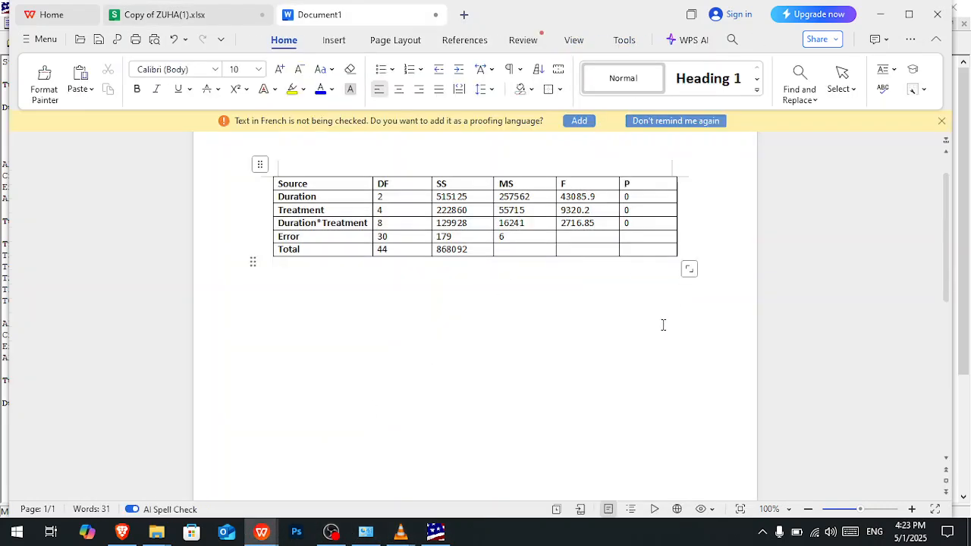
{"action": "left_click", "coordinate": [340, 41]}
{"action": "left_click", "coordinate": [296, 69]}
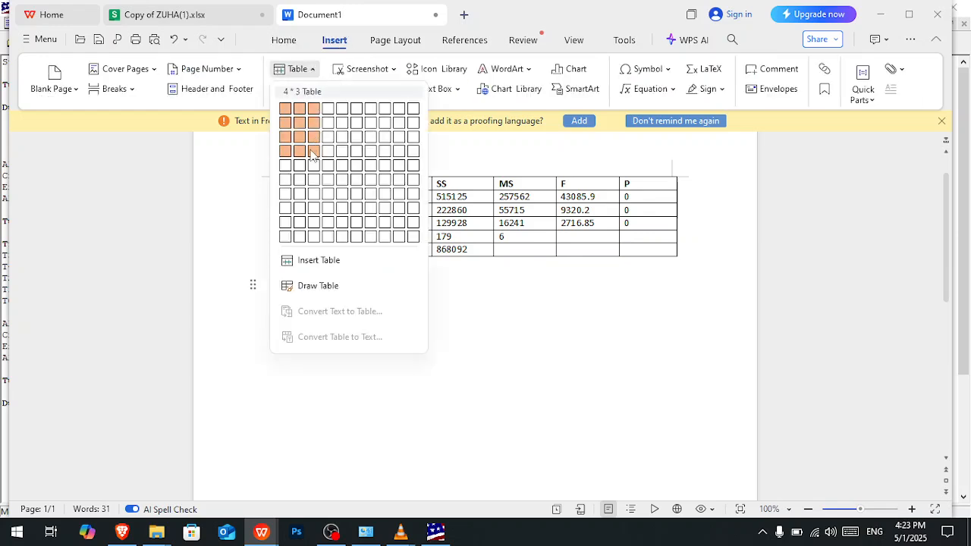
{"action": "left_click", "coordinate": [300, 181]}
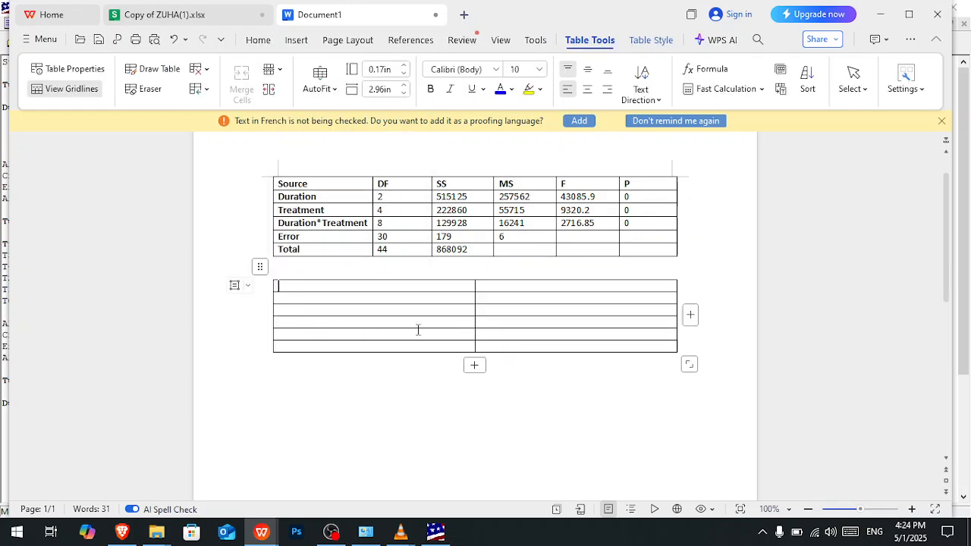
- Fill the new document table with the copied Treatment and Mean cells from K39:L44 of the workbook
{"action": "key", "text": "alt+Tab"}
{"action": "key", "text": "Tab"}
{"action": "key", "text": "Tab"}
{"action": "key", "text": "Tab"}
{"action": "key", "text": "Tab"}
{"action": "key", "text": "Tab"}
{"action": "key", "text": "Tab"}
{"action": "key", "text": "Tab"}
{"action": "key", "text": "Tab"}
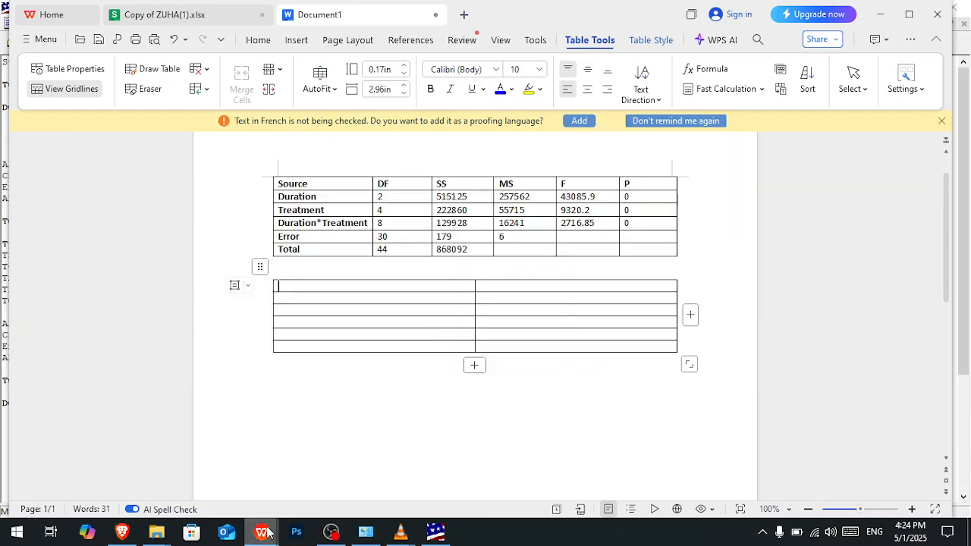
{"action": "mouse_move", "coordinate": [265, 534]}
{"action": "left_click", "coordinate": [184, 471]}
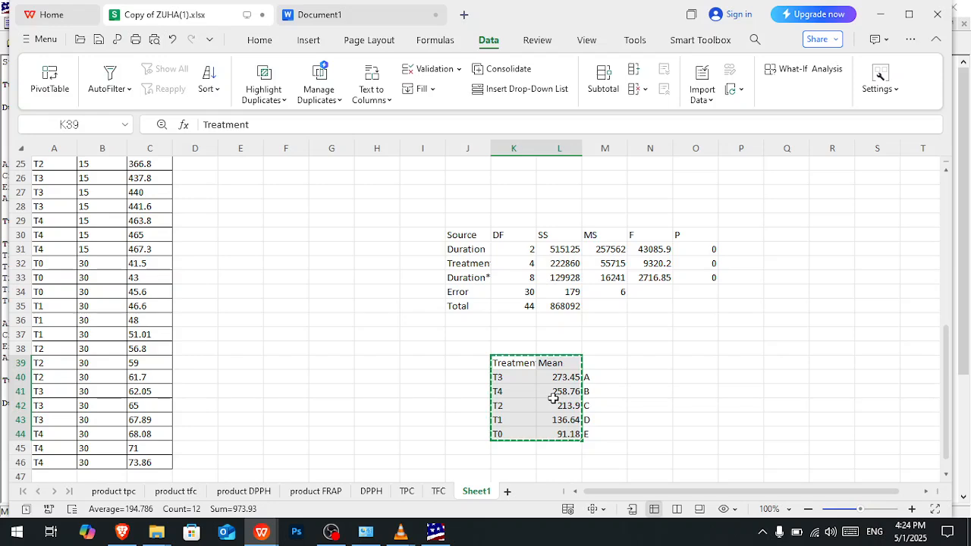
{"action": "left_click", "coordinate": [435, 531]}
{"action": "key", "text": "alt+Tab"}
{"action": "key", "text": "alt+Tab"}
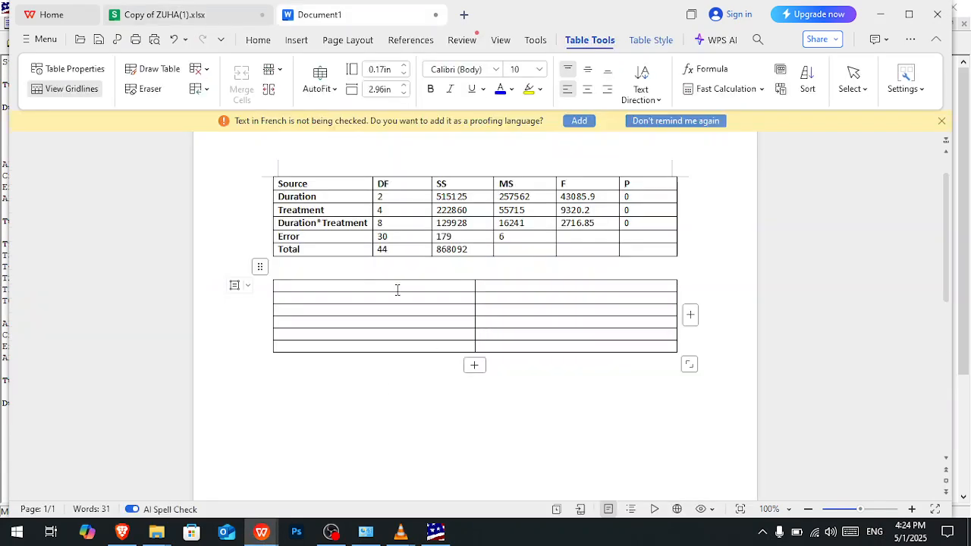
{"action": "left_click", "coordinate": [261, 265]}
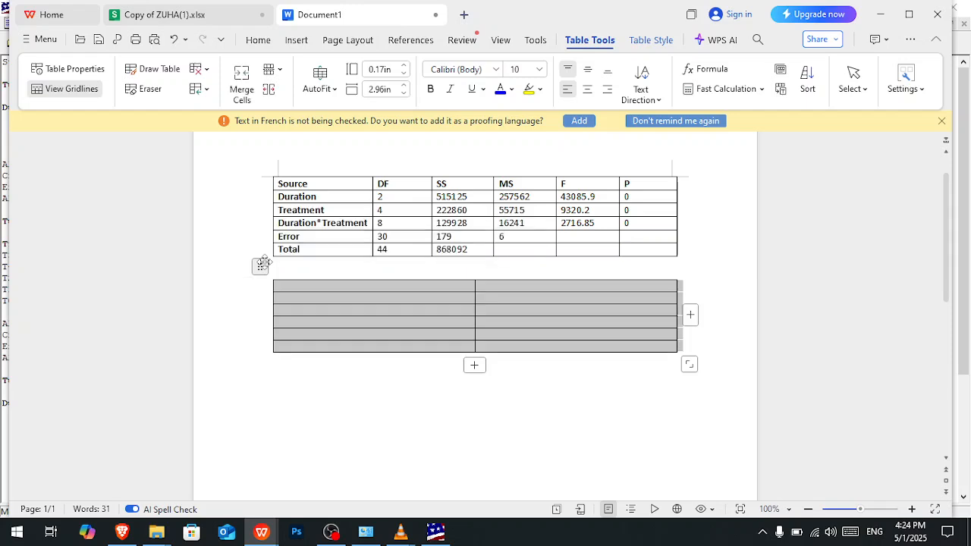
{"action": "key", "text": "ctrl+v"}
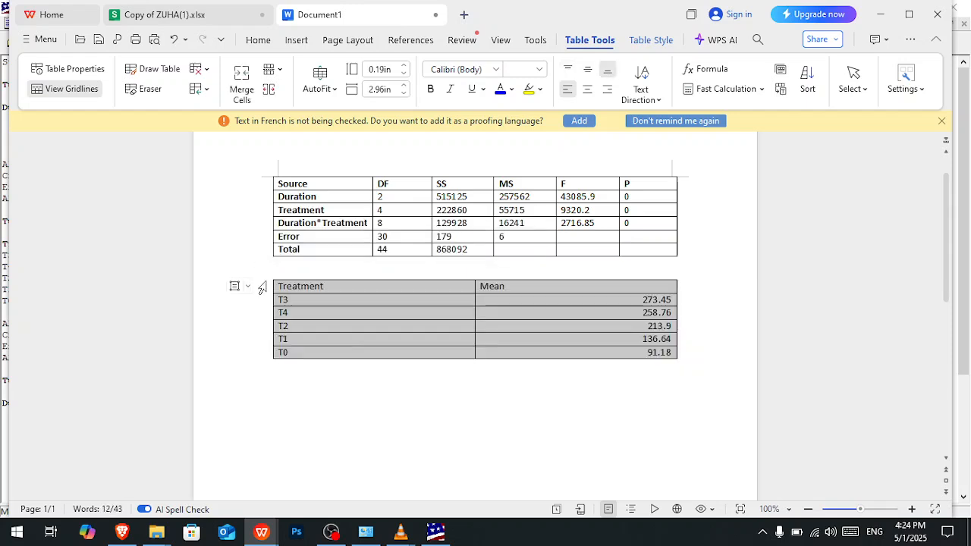
- Compare the document's Treatment means with the homogeneous group letters in the Statistix results
{"action": "left_click", "coordinate": [515, 287]}
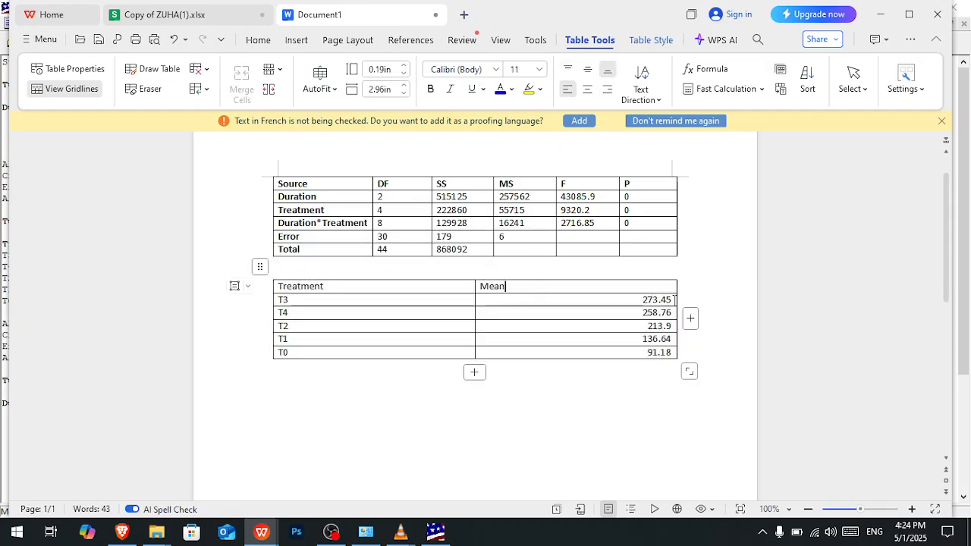
{"action": "left_click", "coordinate": [674, 301]}
{"action": "key", "text": "alt+Tab"}
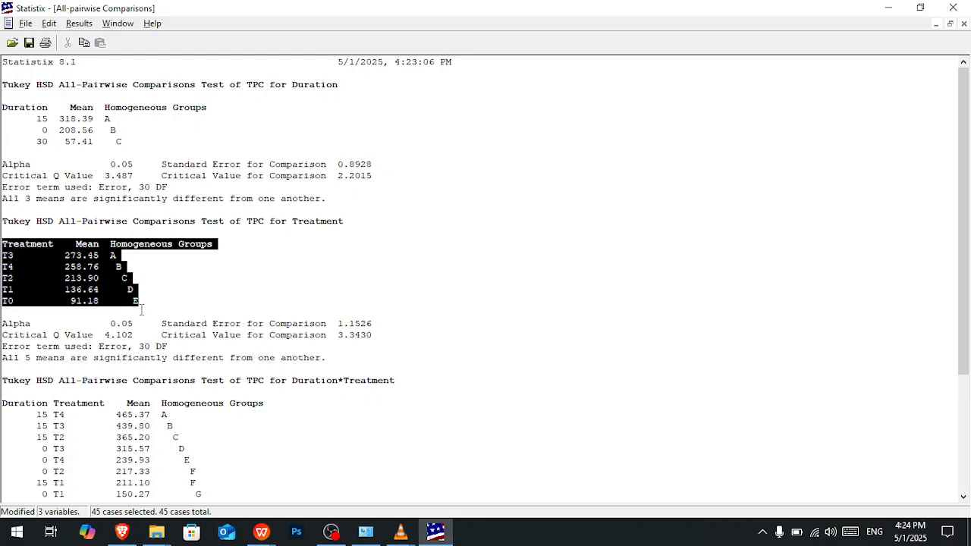
{"action": "key", "text": "alt+Tab"}
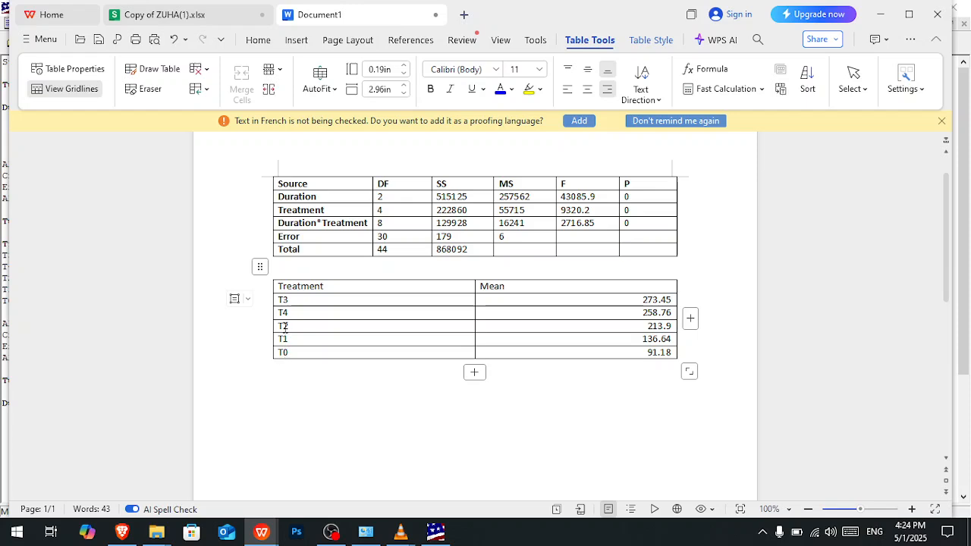
{"action": "left_click_drag", "start_coordinate": [308, 301], "coordinate": [299, 350]}
{"action": "right_click", "coordinate": [301, 352]}
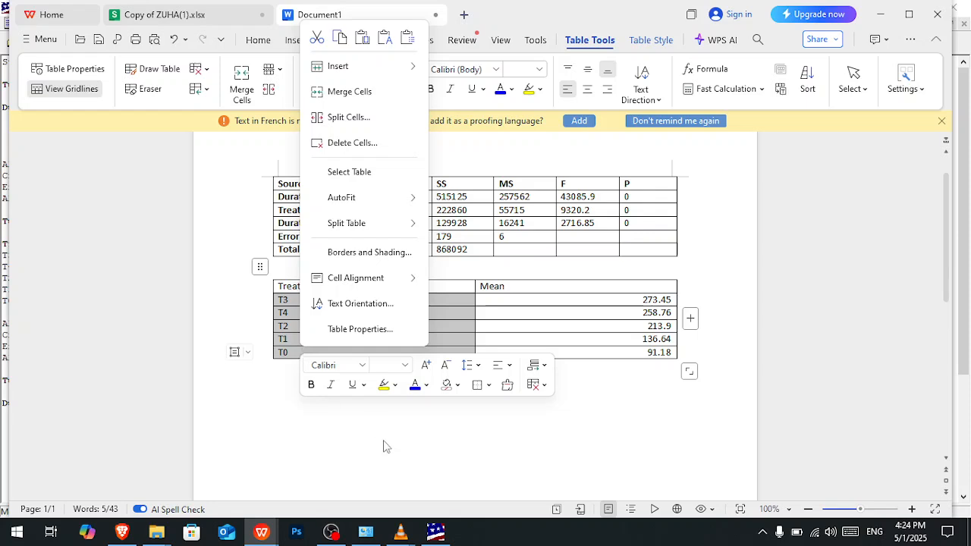
{"action": "left_click", "coordinate": [261, 531]}
- Sort the treatment labels in K40:K44 of the workbook in ascending order, expanding the sort to their adjacent means and letters
{"action": "left_click", "coordinate": [185, 467]}
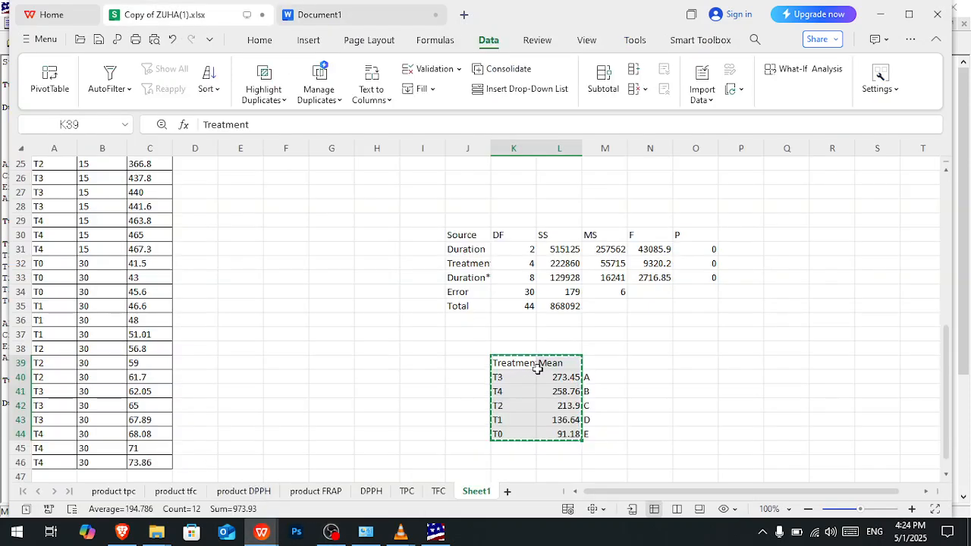
{"action": "left_click_drag", "start_coordinate": [506, 377], "coordinate": [510, 432]}
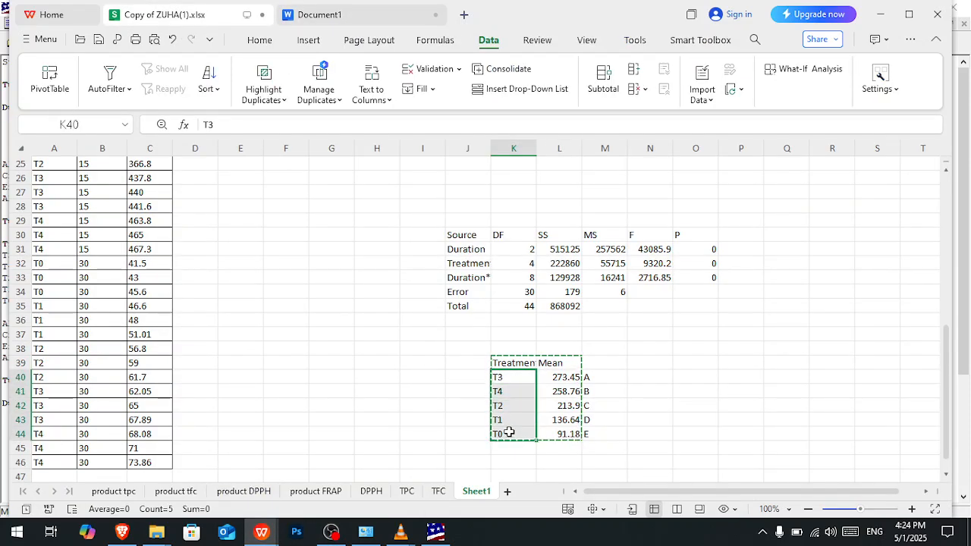
{"action": "left_click", "coordinate": [410, 393]}
{"action": "left_click_drag", "start_coordinate": [421, 395], "coordinate": [434, 379]}
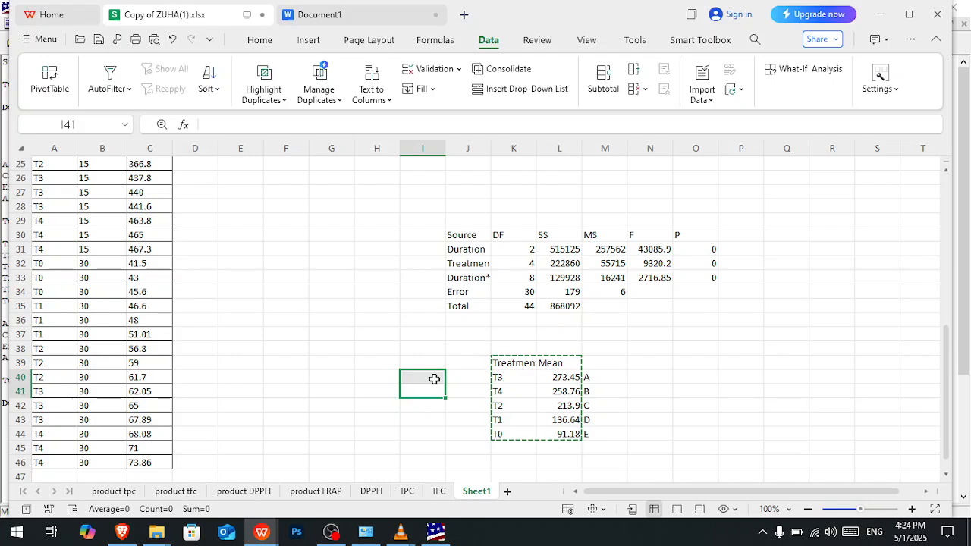
{"action": "key", "text": "Escape"}
{"action": "left_click", "coordinate": [469, 421]}
{"action": "left_click_drag", "start_coordinate": [512, 377], "coordinate": [512, 435]}
{"action": "right_click", "coordinate": [513, 435]}
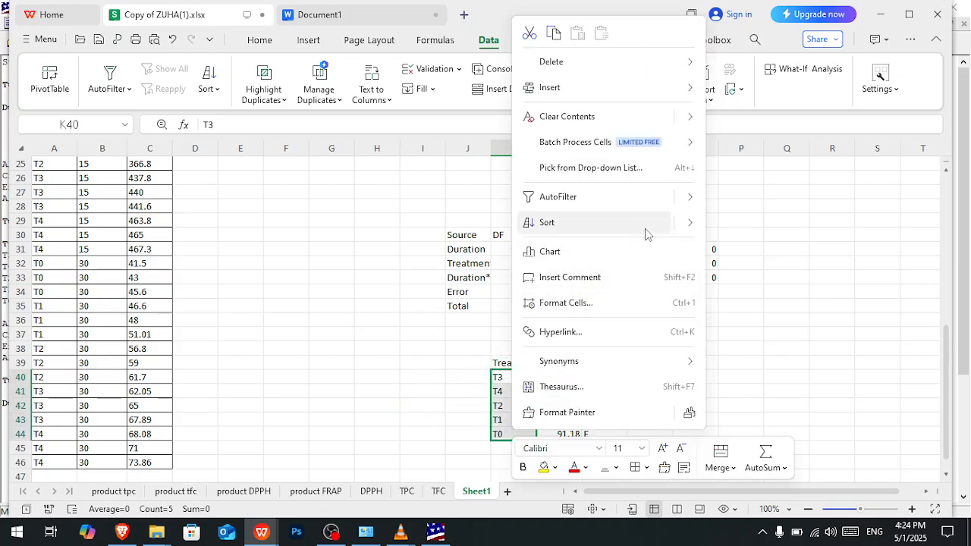
{"action": "mouse_move", "coordinate": [689, 231]}
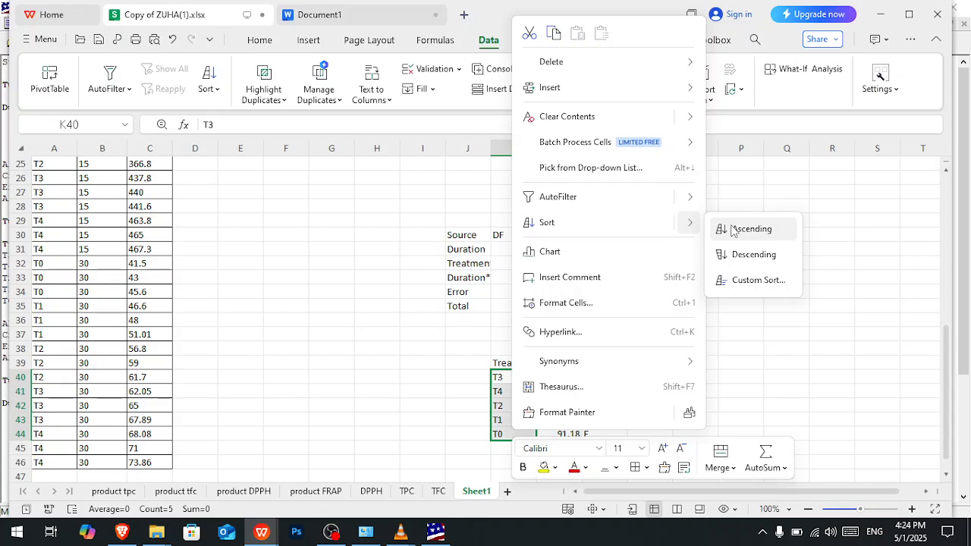
{"action": "left_click", "coordinate": [734, 231]}
{"action": "left_click", "coordinate": [484, 306]}
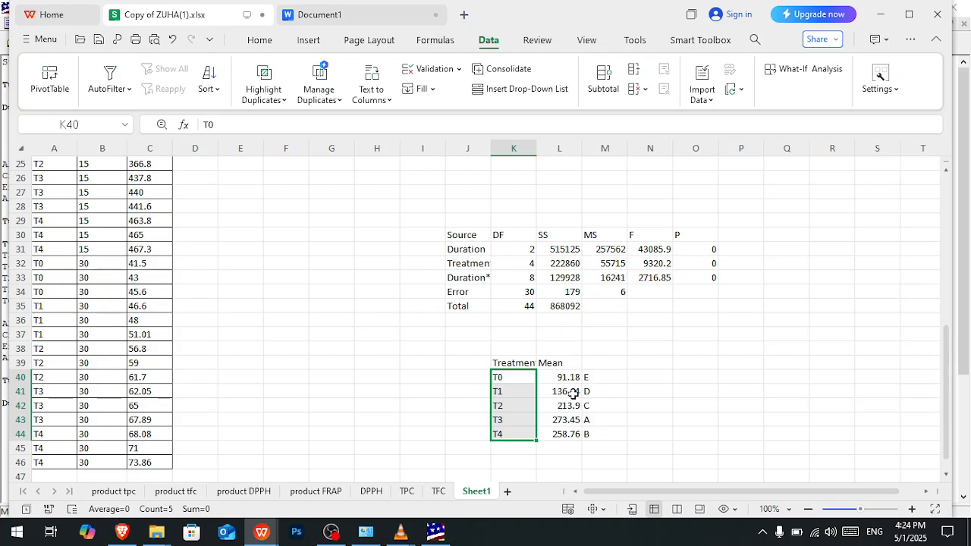
- Copy the sorted treatment and mean cells K40:L44, and add a new blank worksheet after Sheet1
{"action": "left_click_drag", "start_coordinate": [504, 378], "coordinate": [575, 434]}
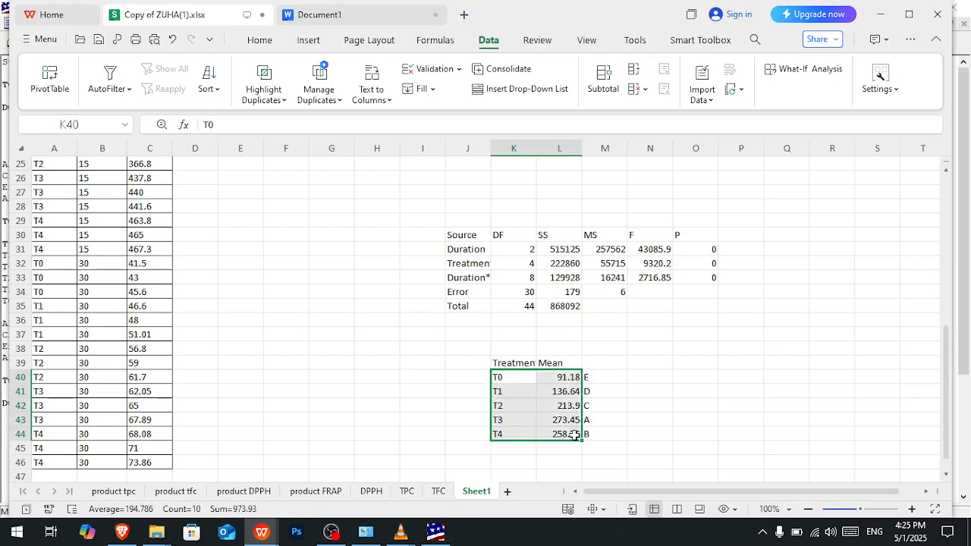
{"action": "key", "text": "alt+Tab"}
{"action": "key", "text": "alt+Tab"}
{"action": "left_click", "coordinate": [548, 426]}
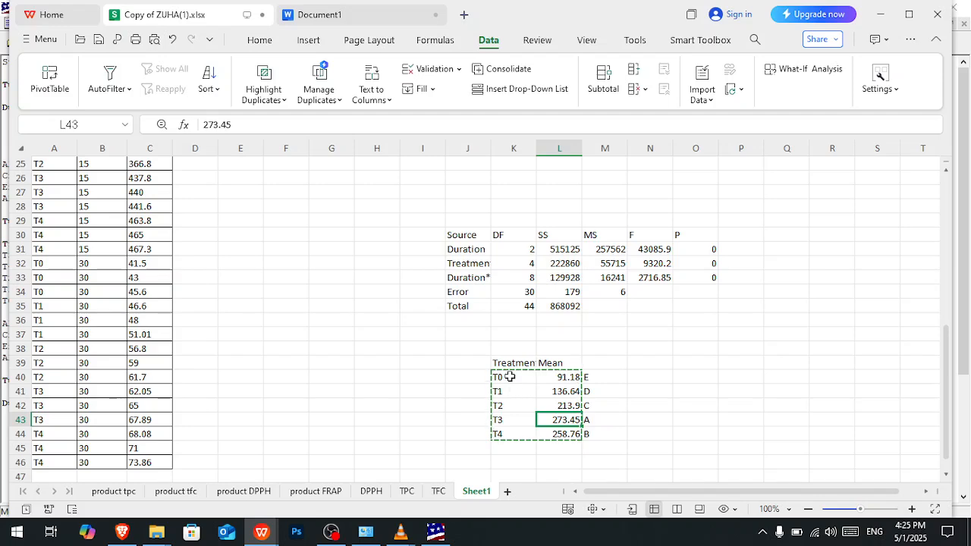
{"action": "left_click", "coordinate": [508, 491]}
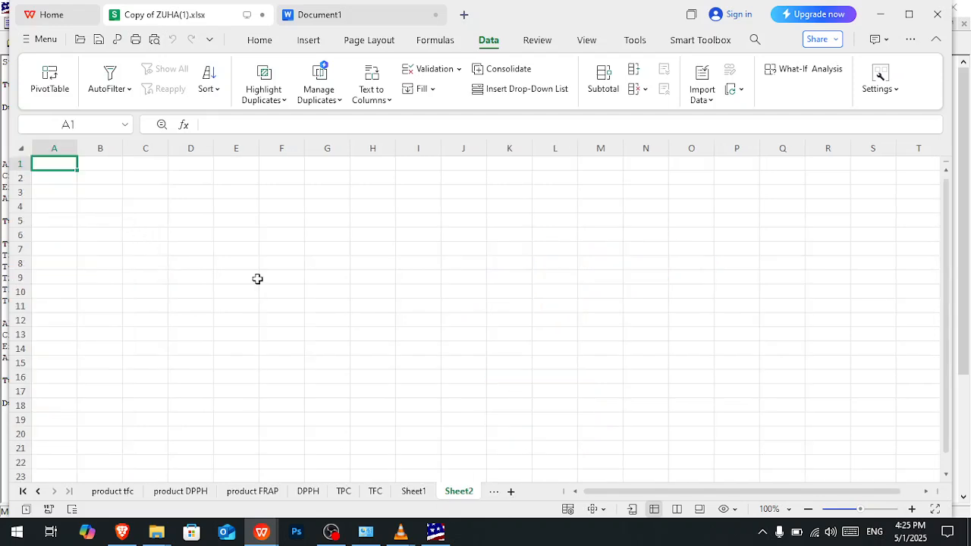
{"action": "left_click", "coordinate": [428, 495]}
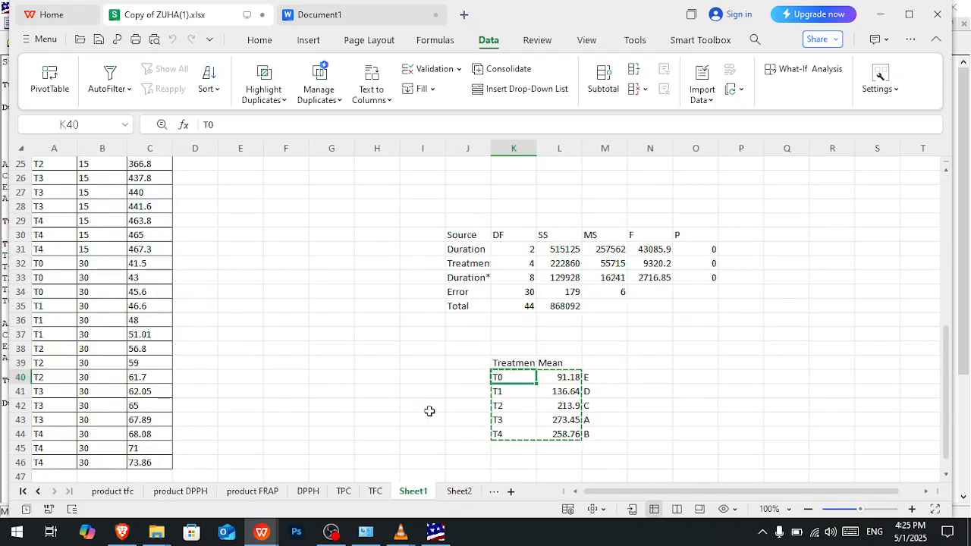
{"action": "scroll", "coordinate": [388, 451], "scroll_direction": "up", "scroll_amount": 8}
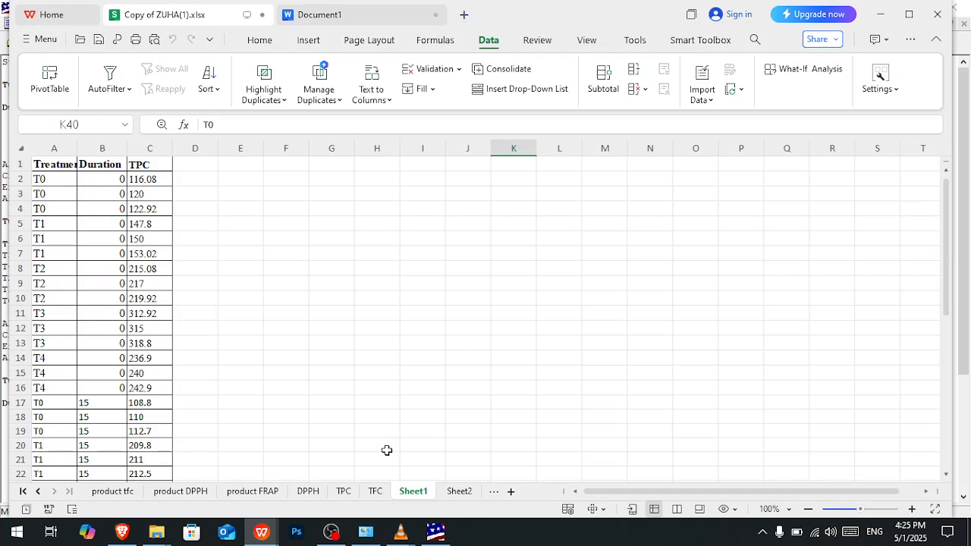
- Copy the Mean and SD cells C11:D23 from the product tfc sheet into Sheet2 at A1 as values and number formatting
{"action": "left_click", "coordinate": [115, 494]}
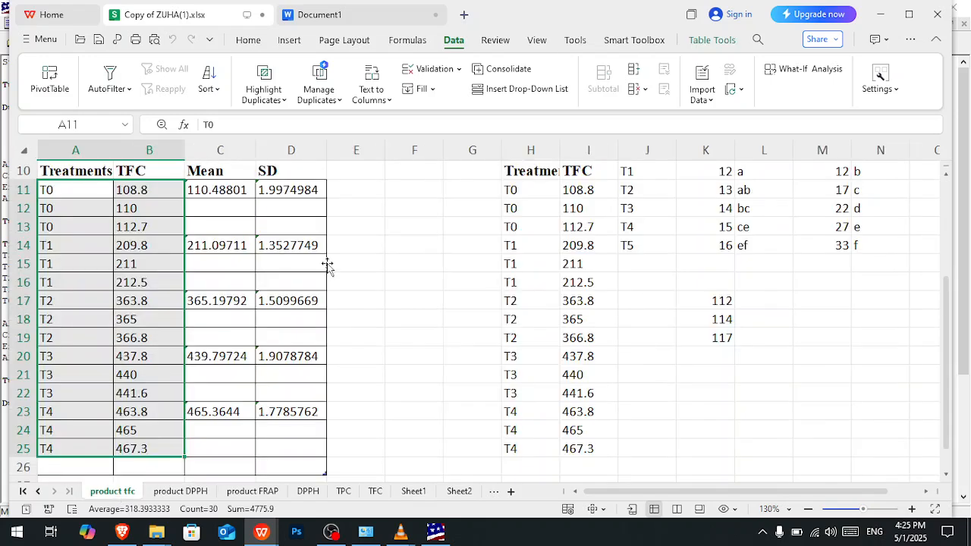
{"action": "left_click", "coordinate": [217, 192]}
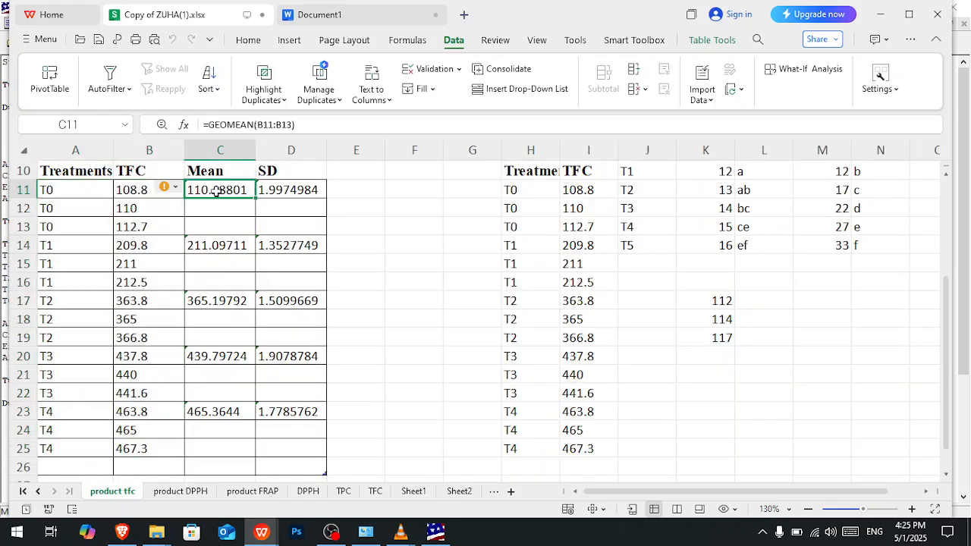
{"action": "mouse_move", "coordinate": [217, 193]}
{"action": "left_mouse_down"}
{"action": "mouse_move", "coordinate": [325, 249]}
{"action": "mouse_move", "coordinate": [304, 415]}
{"action": "left_mouse_up"}
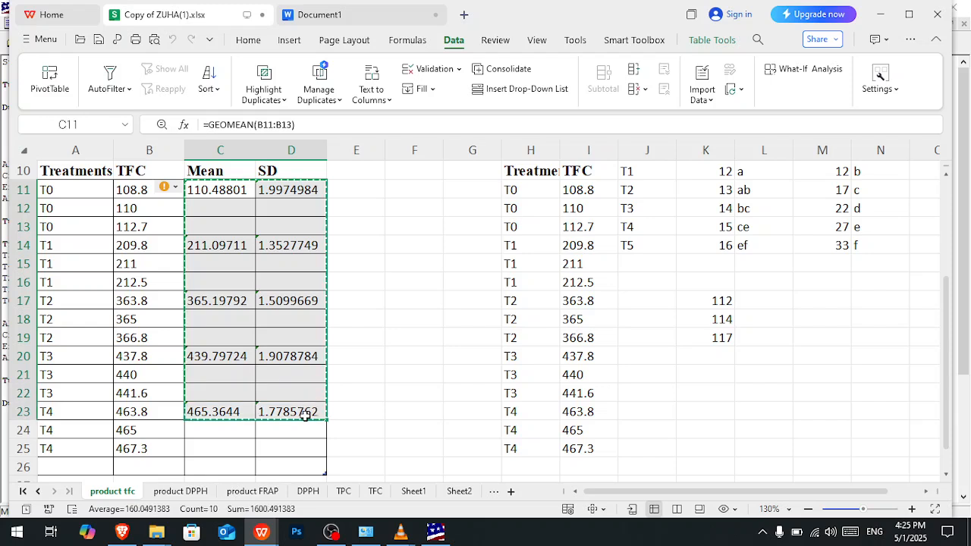
{"action": "key", "text": "ctrl+c"}
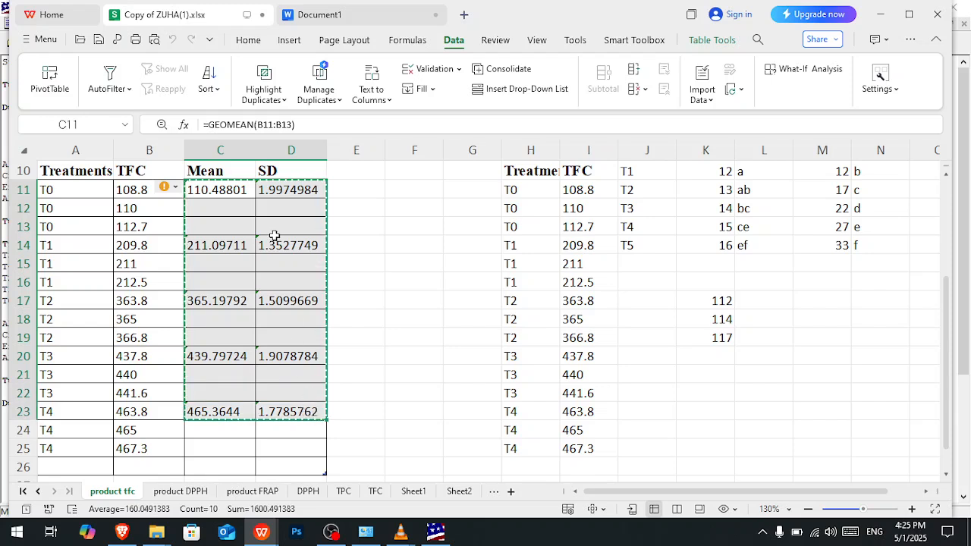
{"action": "left_click", "coordinate": [458, 492]}
{"action": "key", "text": "ctrl+v"}
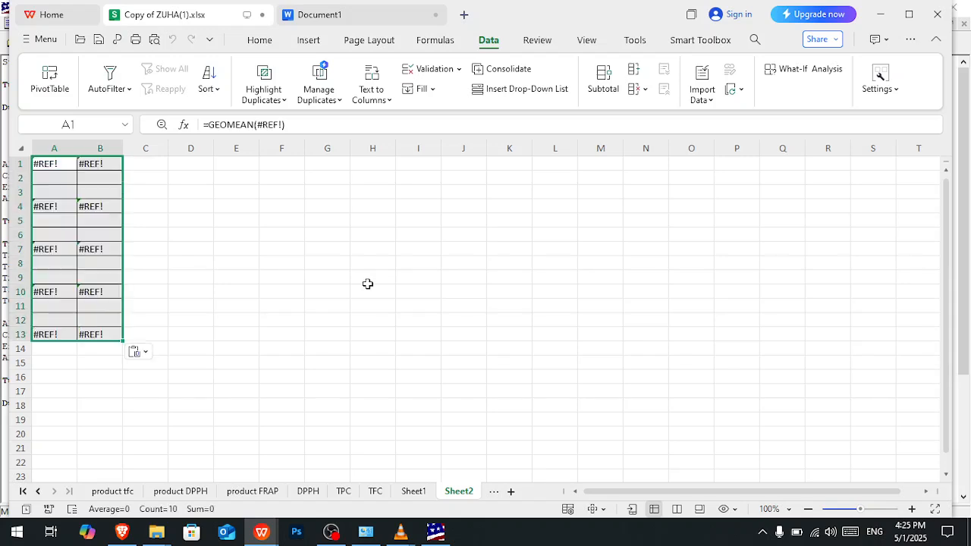
{"action": "left_click", "coordinate": [146, 164]}
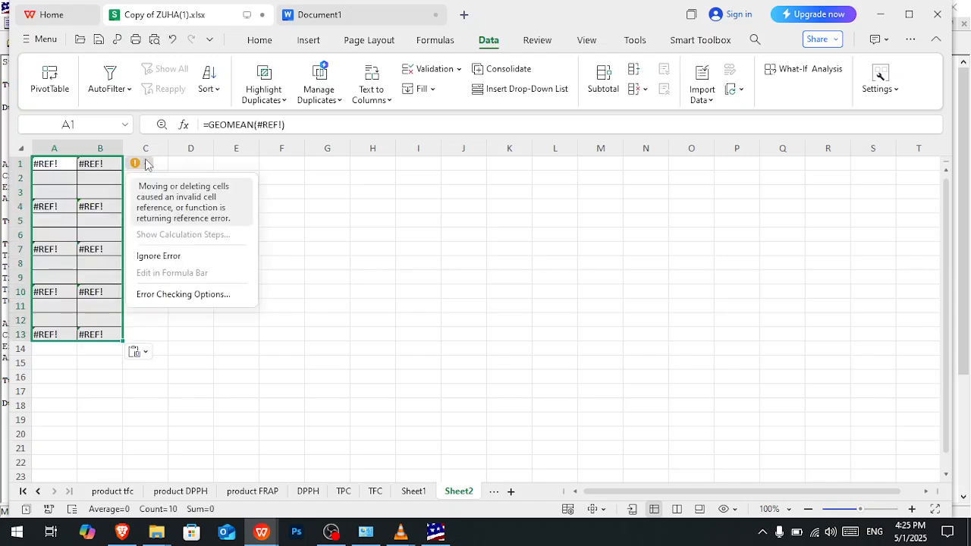
{"action": "left_click", "coordinate": [147, 164]}
{"action": "left_click", "coordinate": [135, 351]}
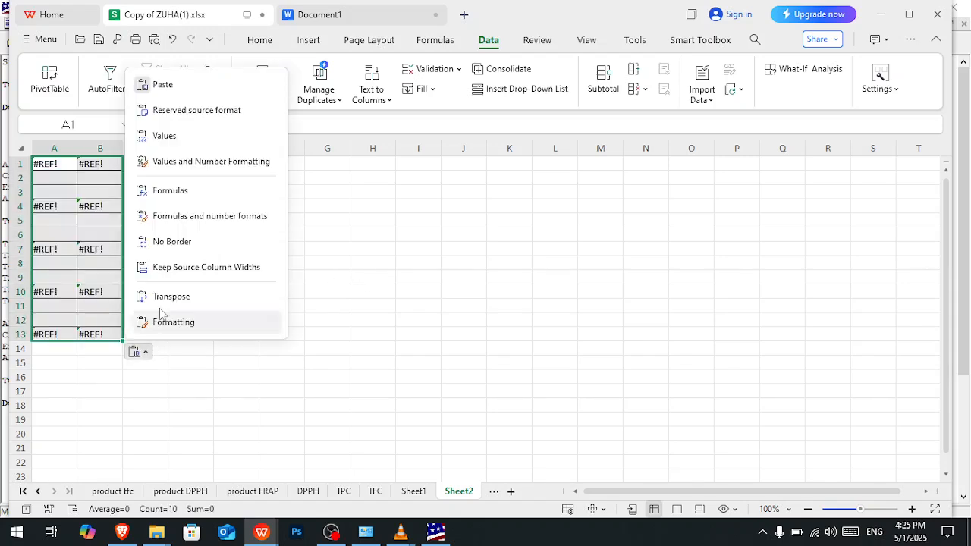
{"action": "left_click", "coordinate": [166, 156]}
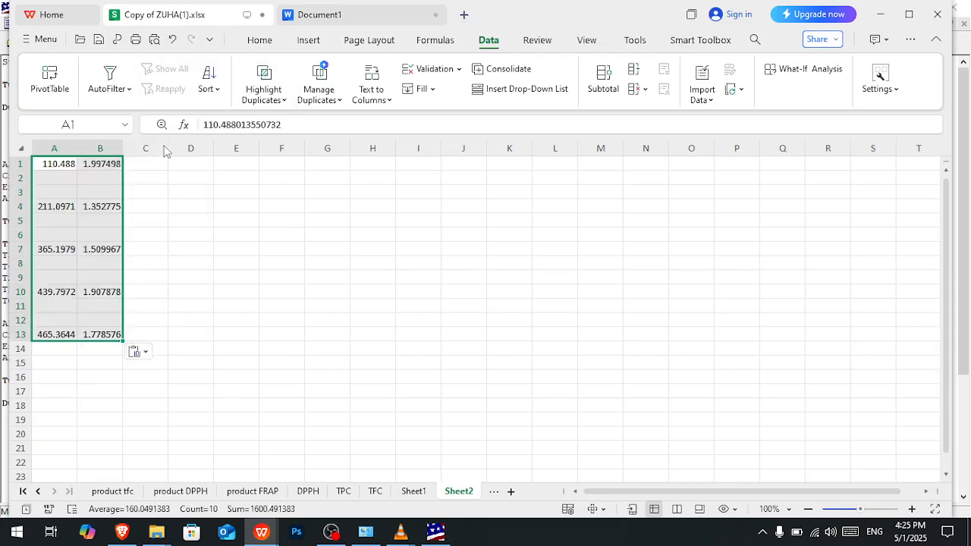
{"action": "left_click", "coordinate": [99, 181]}
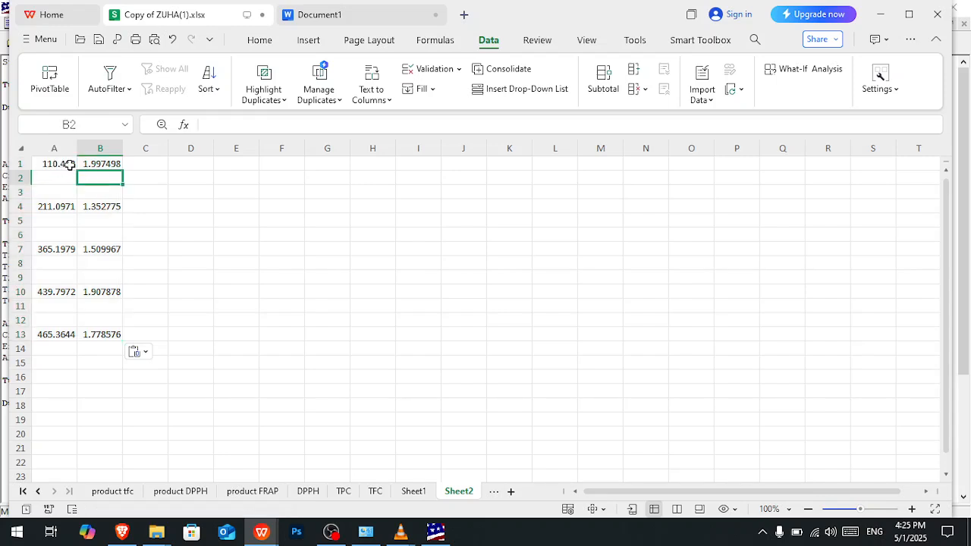
- Move the mean and SD values in A1:B13 of Sheet2 to the range starting at H8
{"action": "mouse_move", "coordinate": [59, 163]}
{"action": "left_mouse_down"}
{"action": "mouse_move", "coordinate": [131, 320]}
{"action": "mouse_move", "coordinate": [121, 334]}
{"action": "left_mouse_up"}
{"action": "key", "text": "ctrl+c"}
{"action": "left_click", "coordinate": [390, 268]}
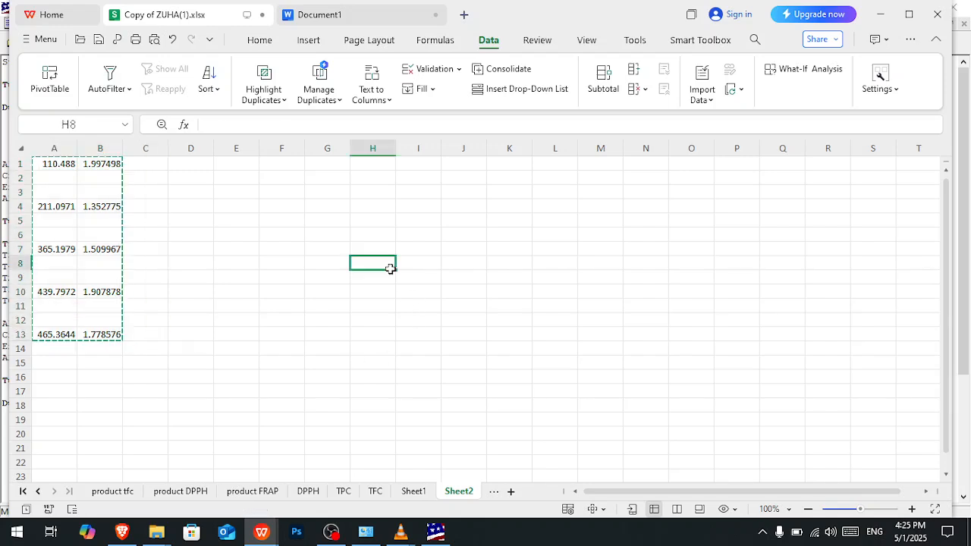
{"action": "key", "text": "ctrl+v"}
{"action": "left_click", "coordinate": [387, 278]}
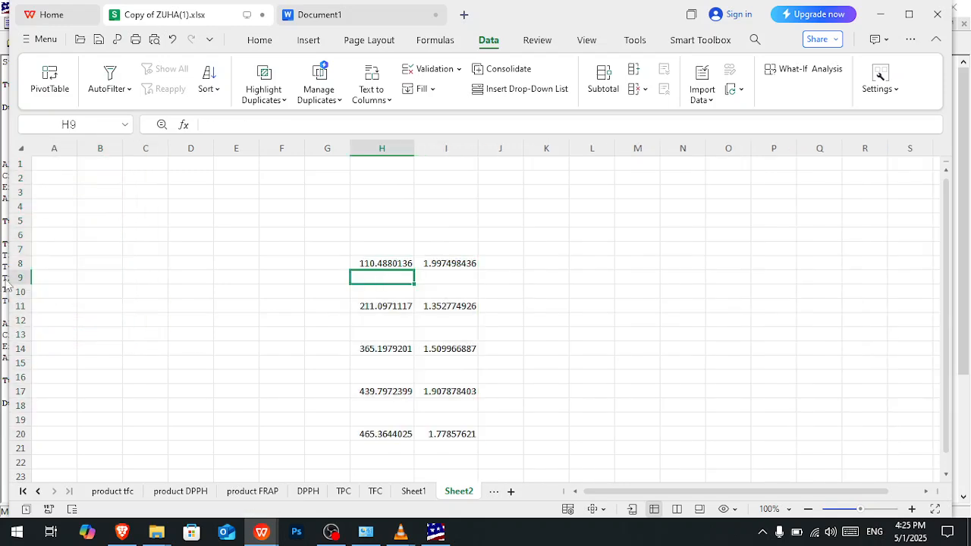
- Delete the empty rows 9 and 10 between the first two means, and select the empty rows 10 and 11
{"action": "left_click_drag", "start_coordinate": [9, 278], "coordinate": [11, 291]}
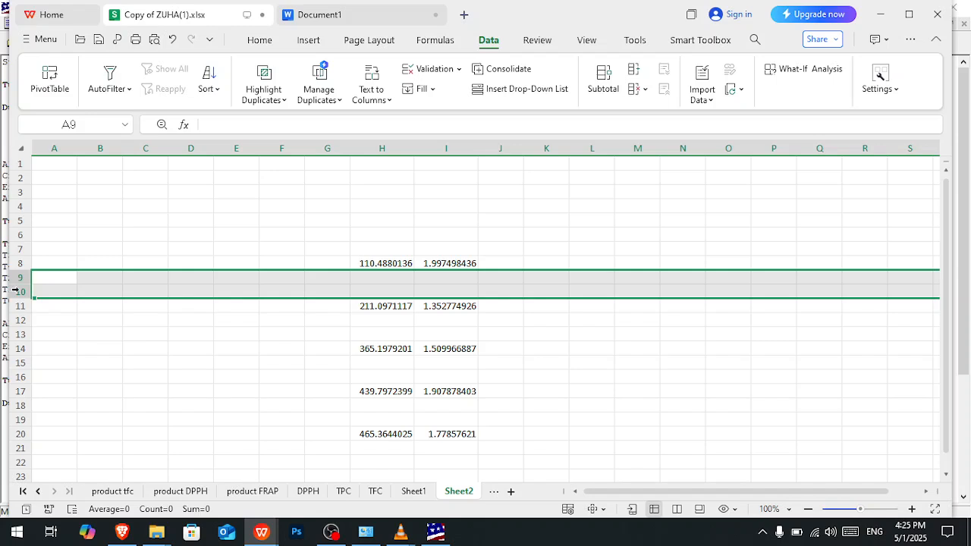
{"action": "right_click", "coordinate": [22, 285]}
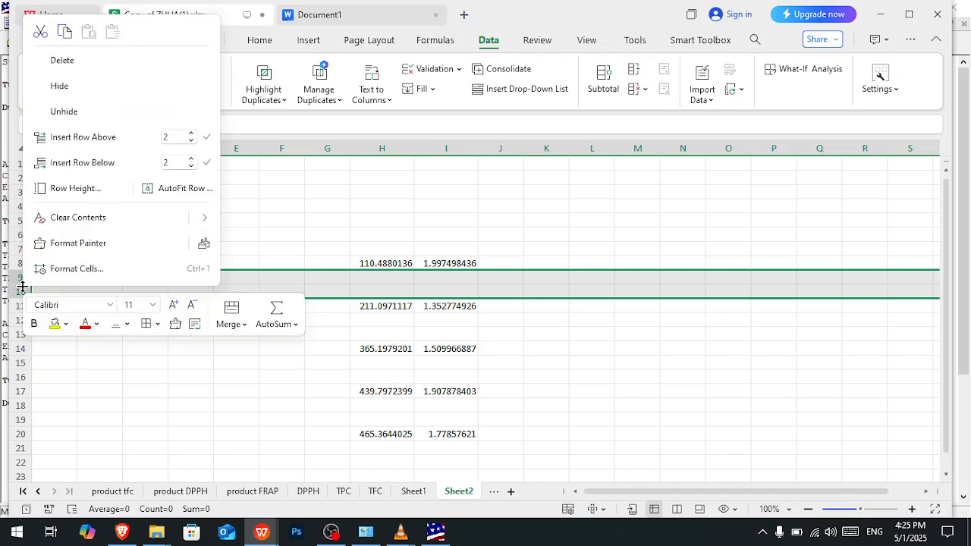
{"action": "left_click", "coordinate": [56, 67]}
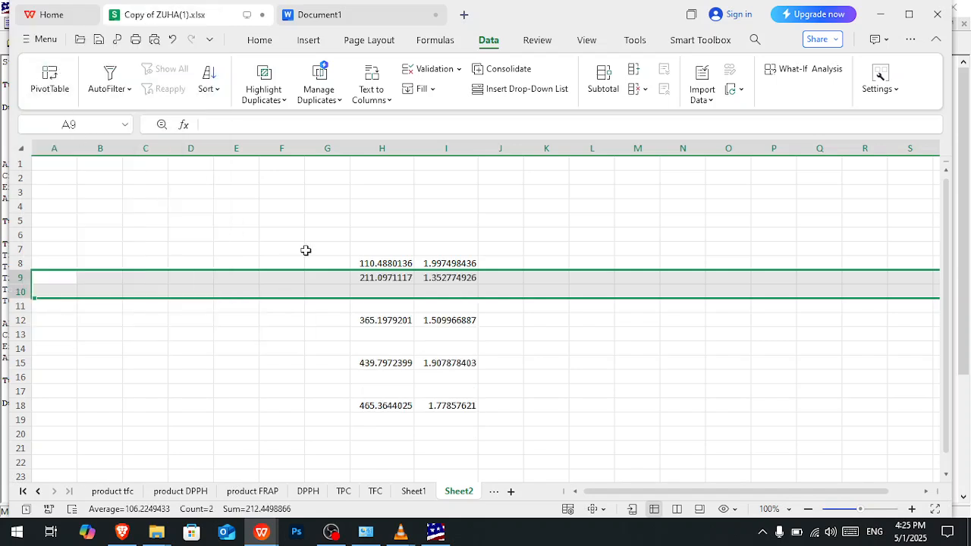
{"action": "left_click", "coordinate": [359, 292]}
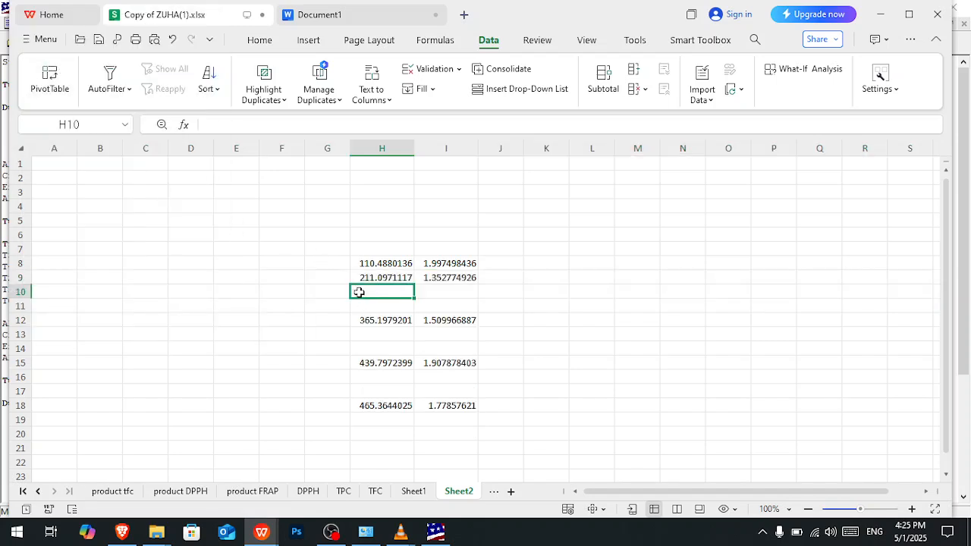
{"action": "left_click", "coordinate": [144, 262]}
{"action": "left_click_drag", "start_coordinate": [184, 270], "coordinate": [312, 410]}
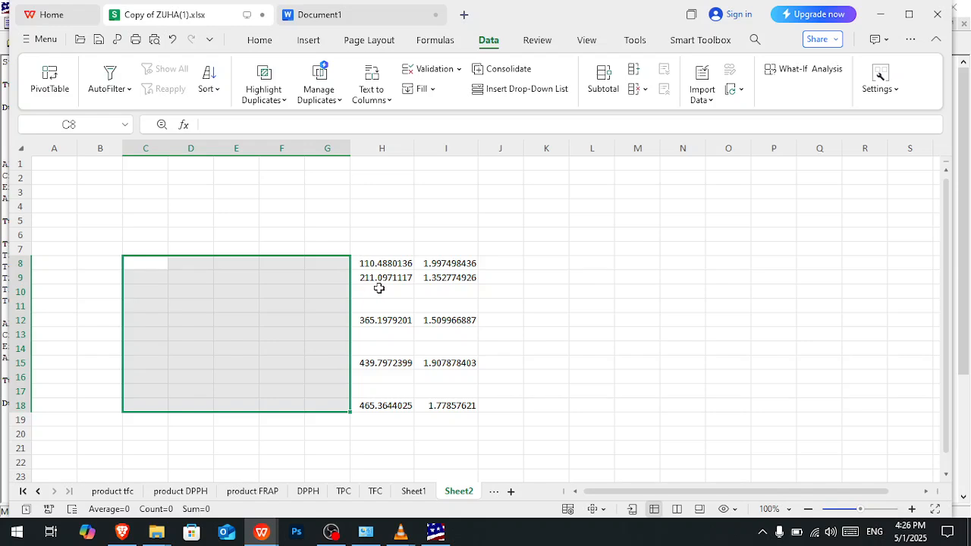
{"action": "left_click", "coordinate": [379, 288]}
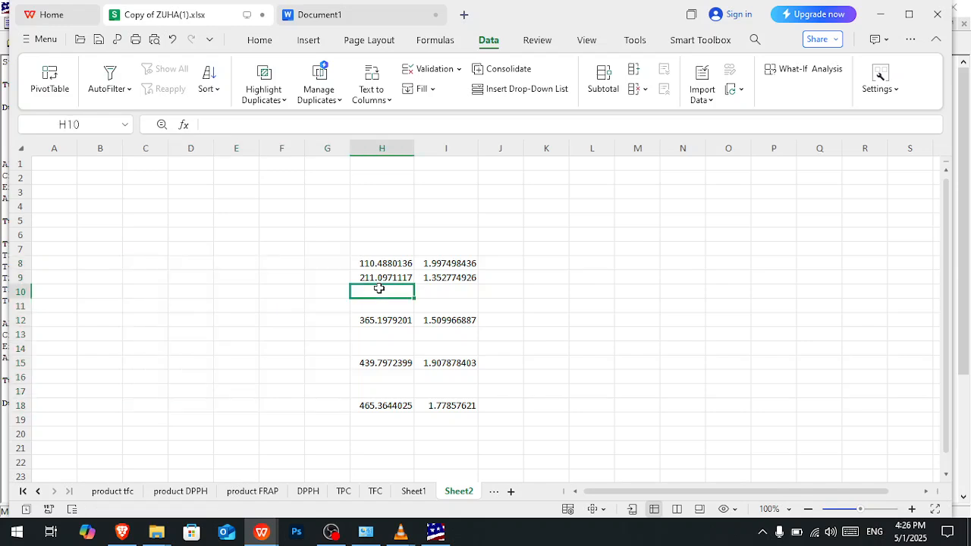
{"action": "left_click", "coordinate": [21, 293]}
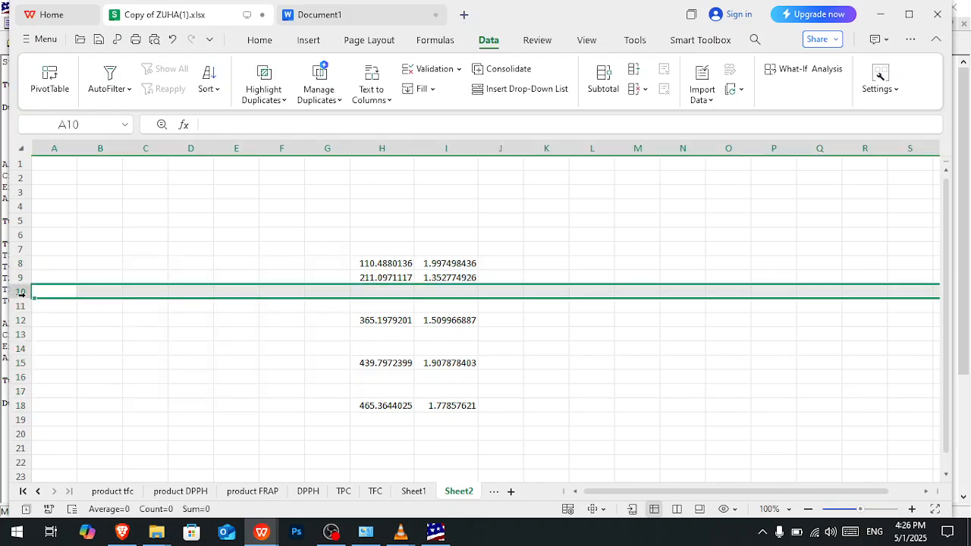
{"action": "left_click_drag", "start_coordinate": [21, 293], "coordinate": [22, 306]}
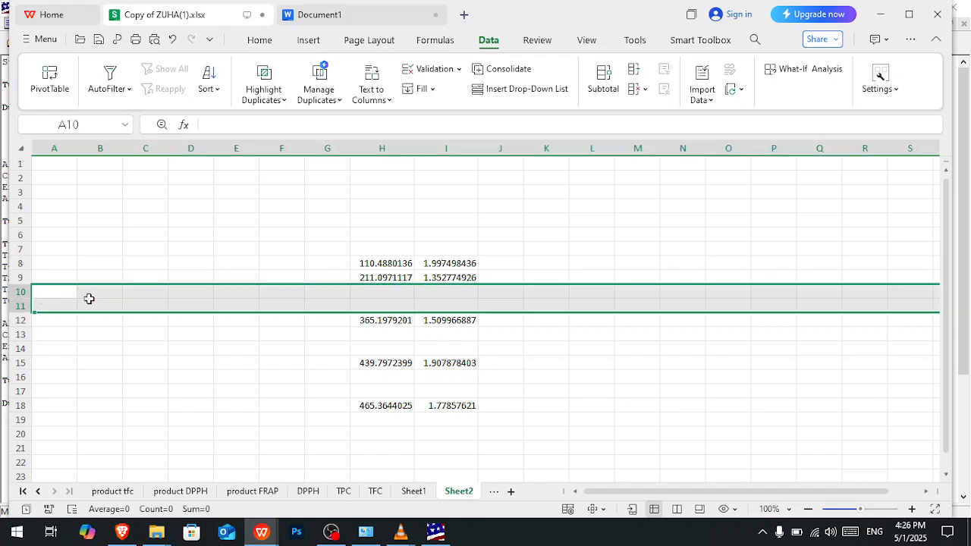
- Undo the row deletion and the move, and paste the cut mean and SD values at H8 again
{"action": "key", "text": "ctrl+z"}
{"action": "key", "text": "ctrl+z"}
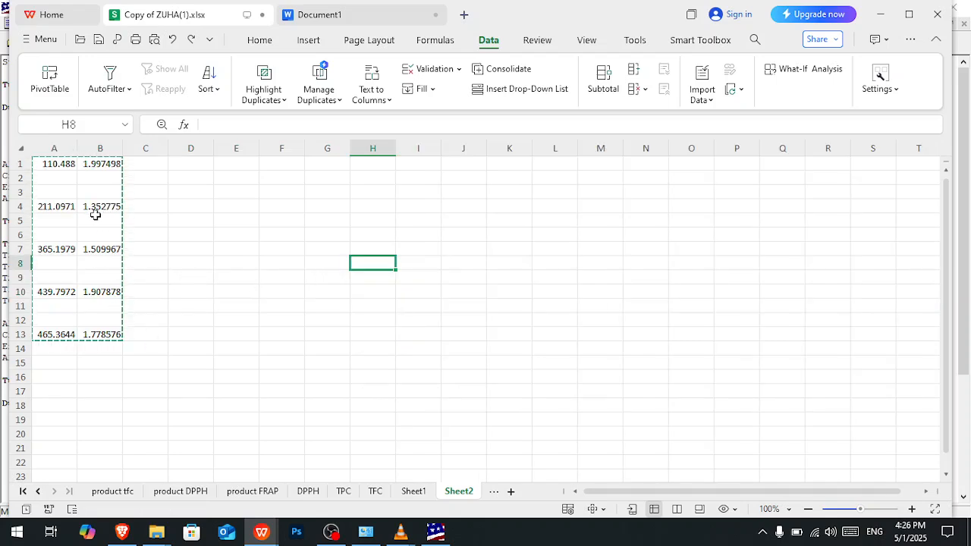
{"action": "key", "text": "ctrl+v"}
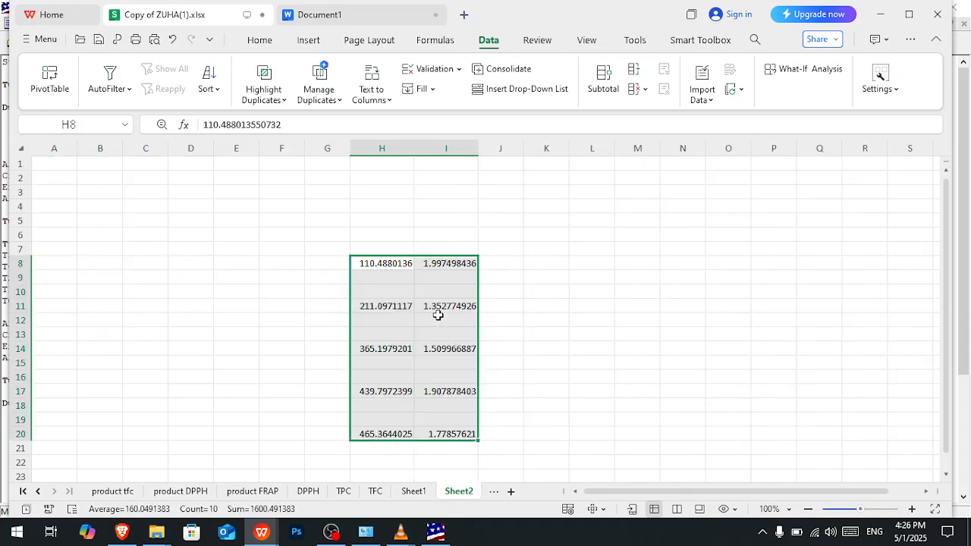
- Copy the Mean and SD cells C9:D23 from the product DPPH sheet into Sheet2 at K8 as values
{"action": "left_click", "coordinate": [181, 492]}
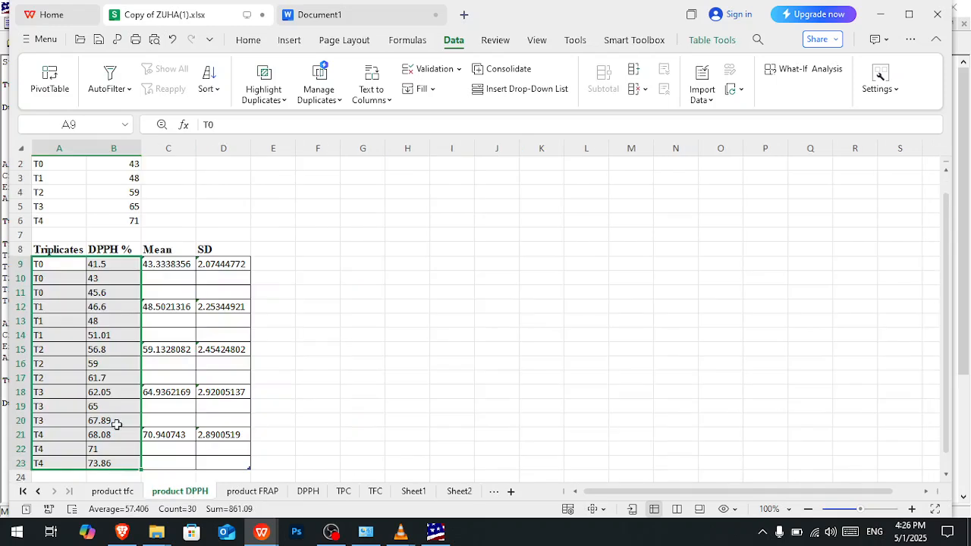
{"action": "left_click_drag", "start_coordinate": [176, 267], "coordinate": [250, 464]}
{"action": "key", "text": "ctrl+c"}
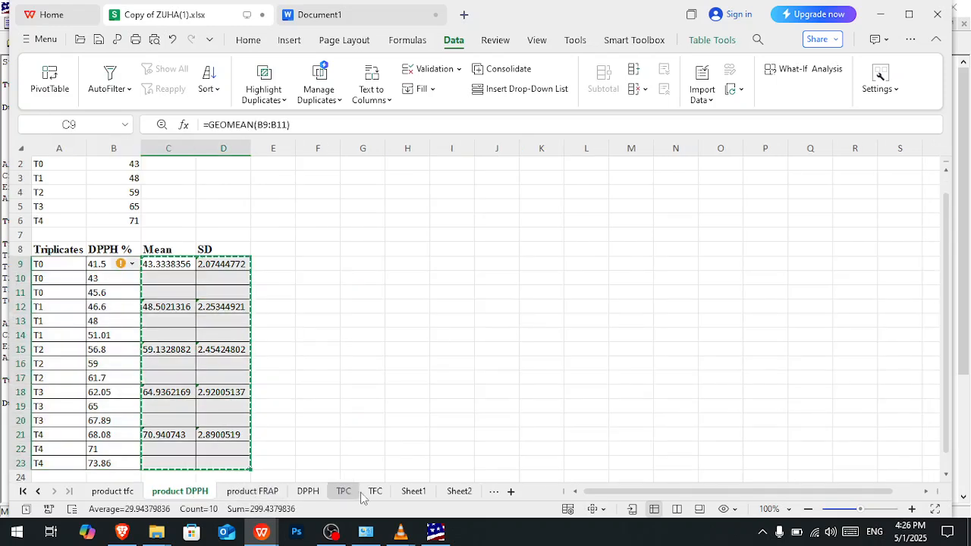
{"action": "left_click", "coordinate": [458, 492]}
{"action": "left_click", "coordinate": [549, 266]}
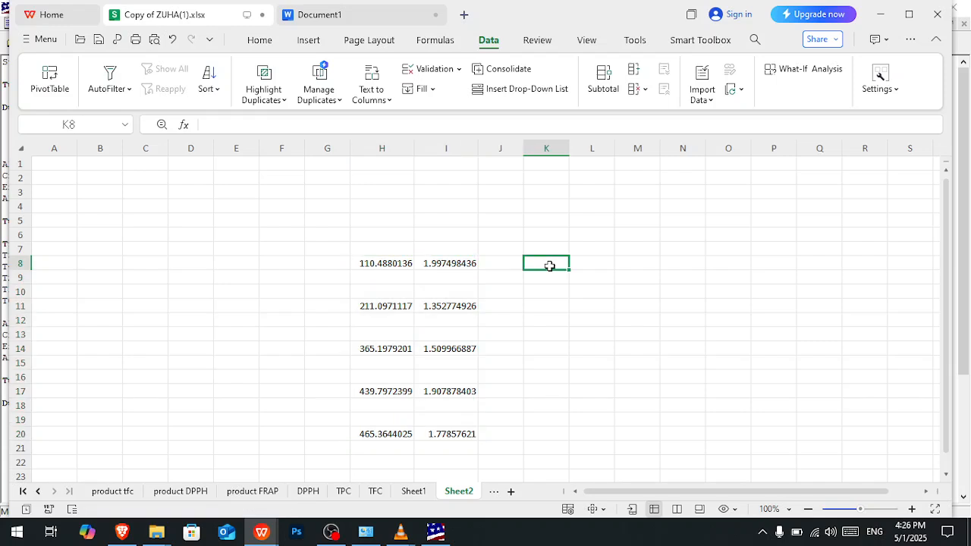
{"action": "key", "text": "ctrl+v"}
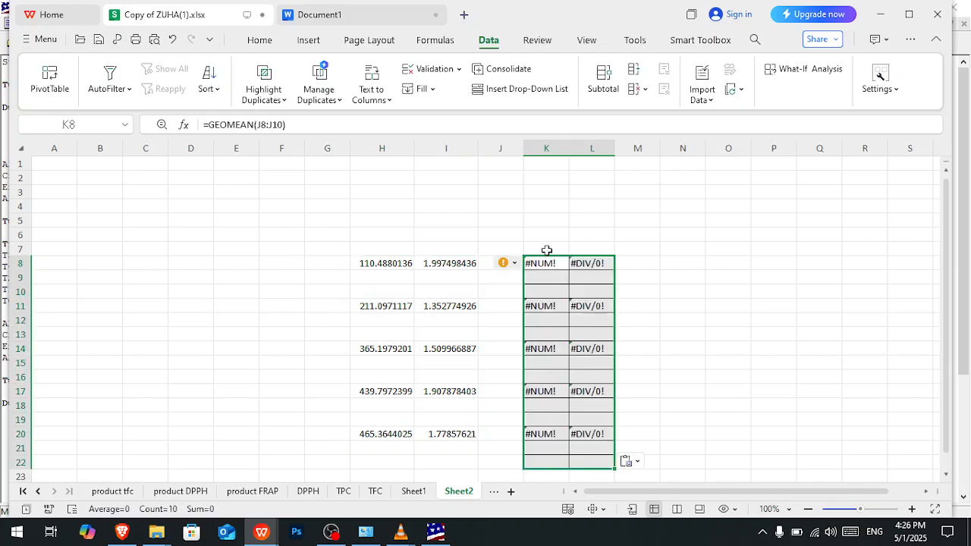
{"action": "left_click", "coordinate": [627, 462]}
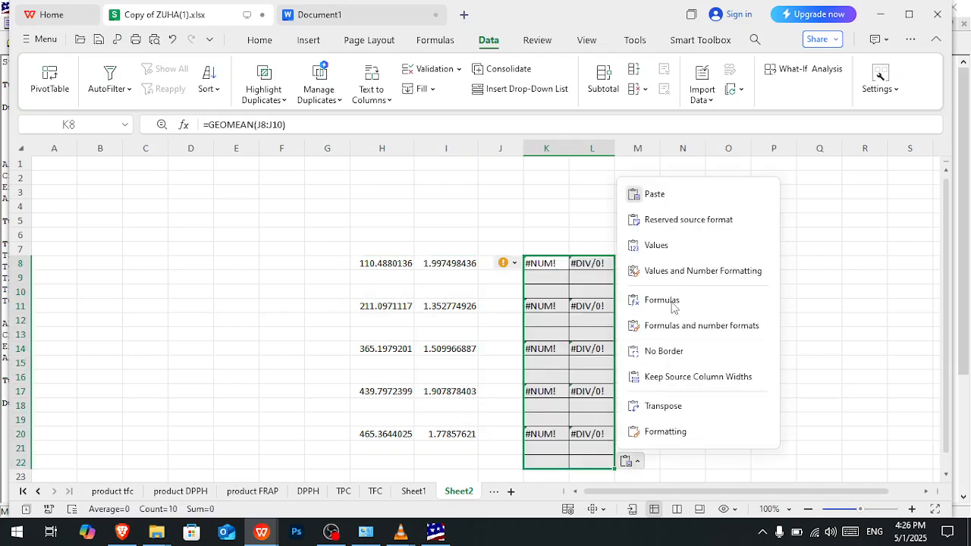
{"action": "left_click", "coordinate": [657, 246]}
- Label the two mean and SD blocks in Sheet2 with DPPh in K7 and TFC in H7
{"action": "left_click", "coordinate": [542, 248]}
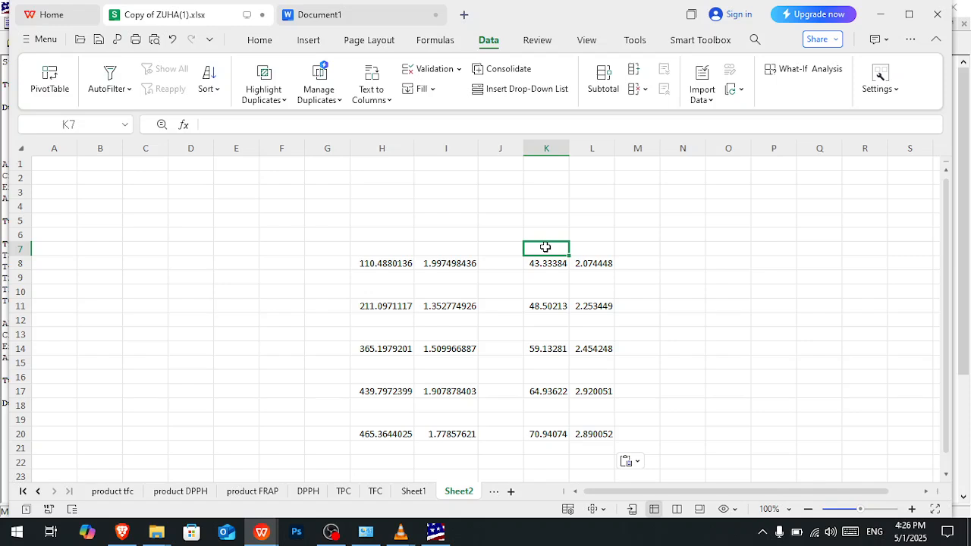
{"action": "type", "text": "DPPh"}
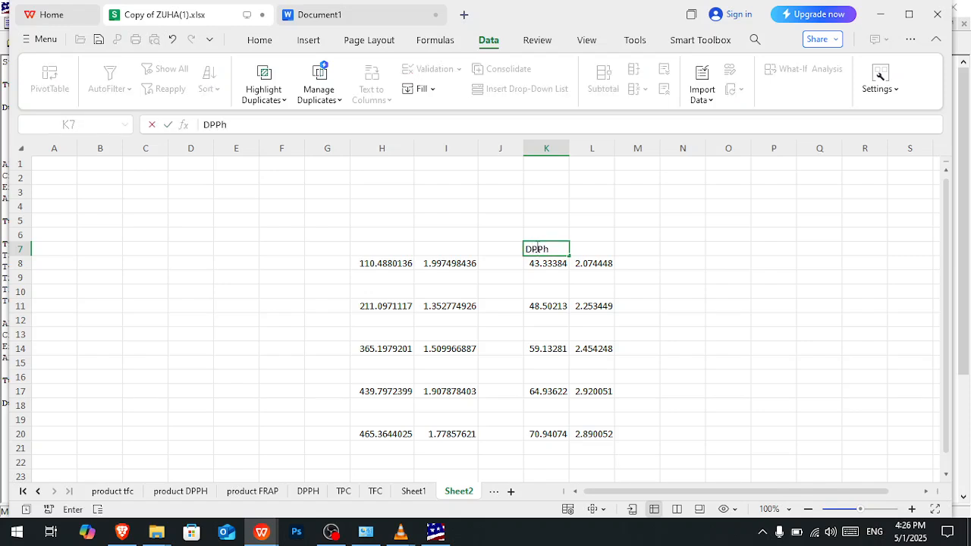
{"action": "left_click", "coordinate": [382, 250]}
{"action": "type", "text": "TFC"}
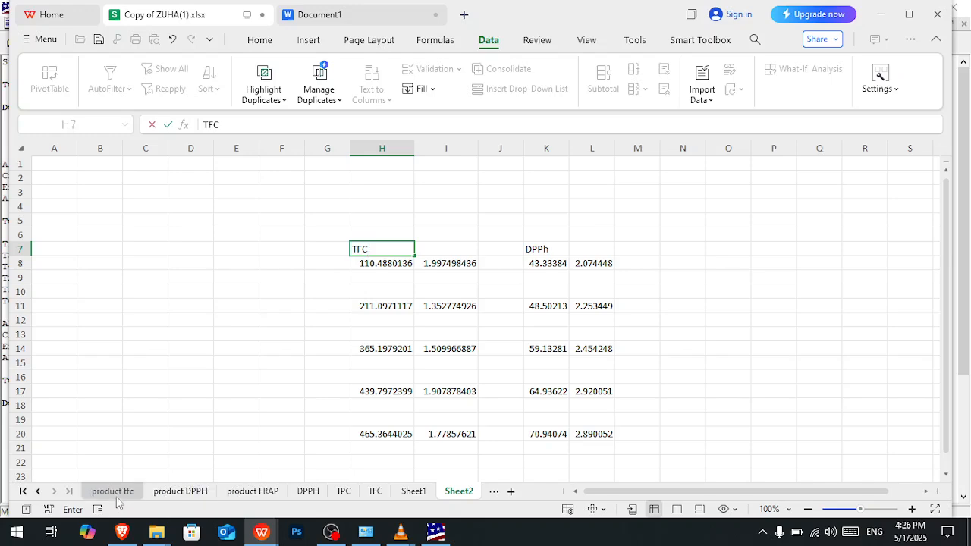
- Copy the Mean and SD cells C11:D25 from the product tfc sheet and return to Sheet2
{"action": "left_click", "coordinate": [175, 493]}
{"action": "left_click", "coordinate": [38, 491]}
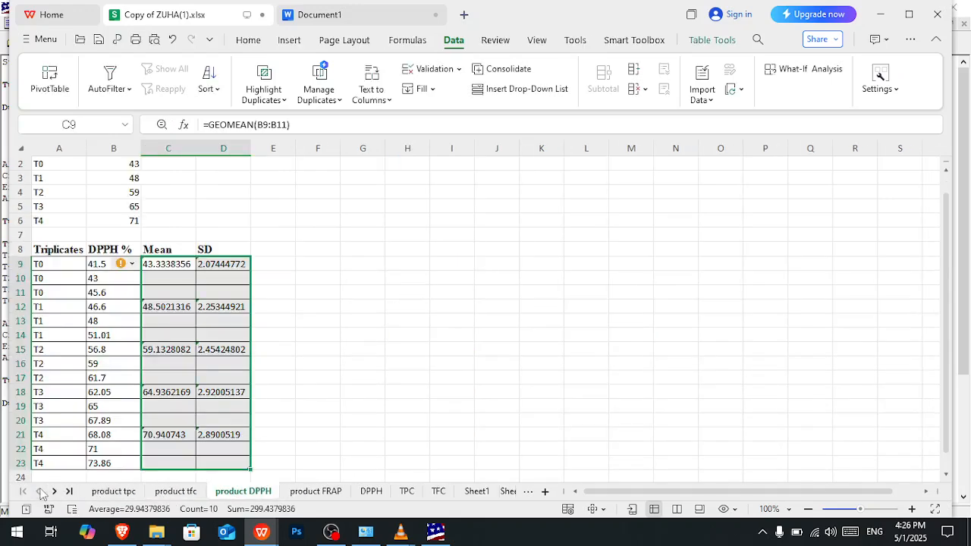
{"action": "left_click", "coordinate": [111, 492]}
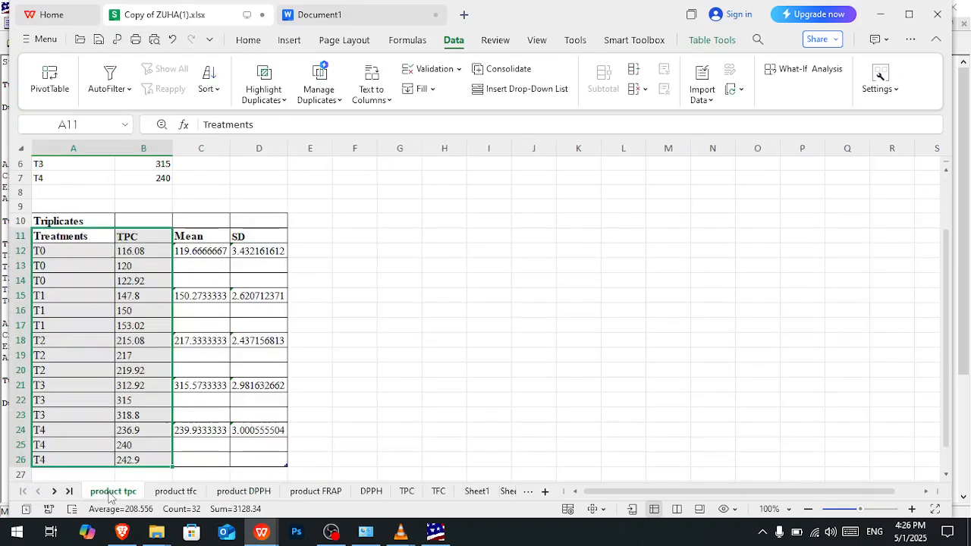
{"action": "left_click", "coordinate": [176, 492]}
{"action": "left_click", "coordinate": [67, 193]}
{"action": "left_click_drag", "start_coordinate": [121, 236], "coordinate": [141, 450]}
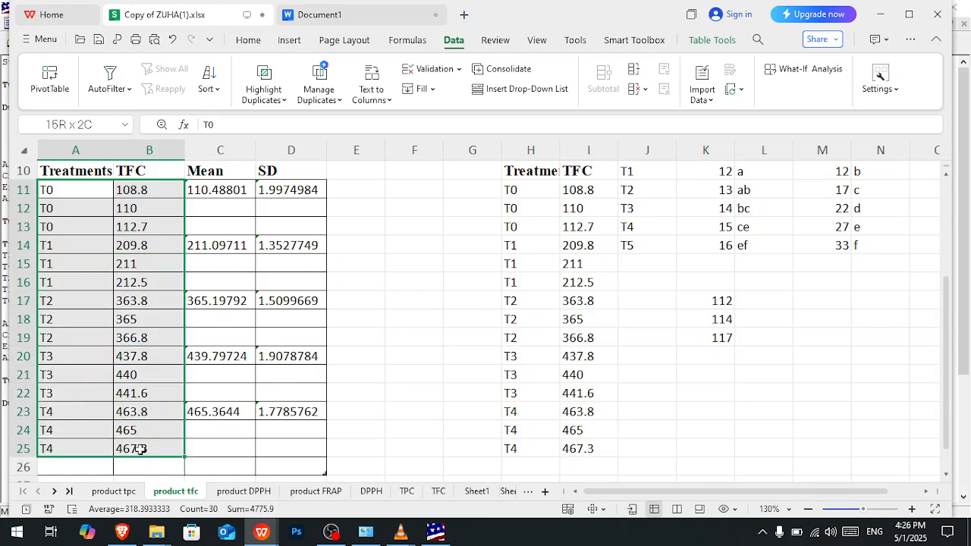
{"action": "left_click_drag", "start_coordinate": [210, 194], "coordinate": [293, 445]}
{"action": "key", "text": "ctrl+c"}
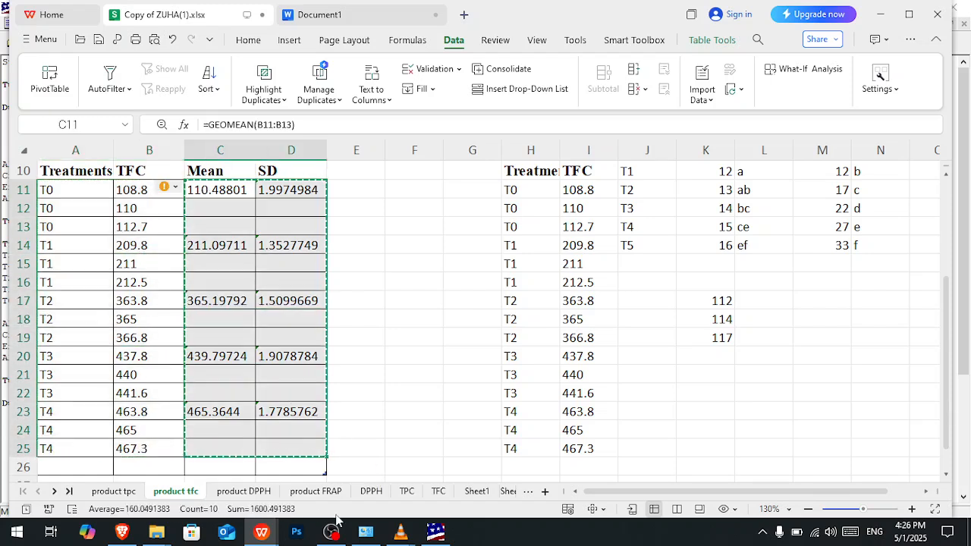
{"action": "left_click", "coordinate": [498, 492]}
{"action": "left_click", "coordinate": [507, 492]}
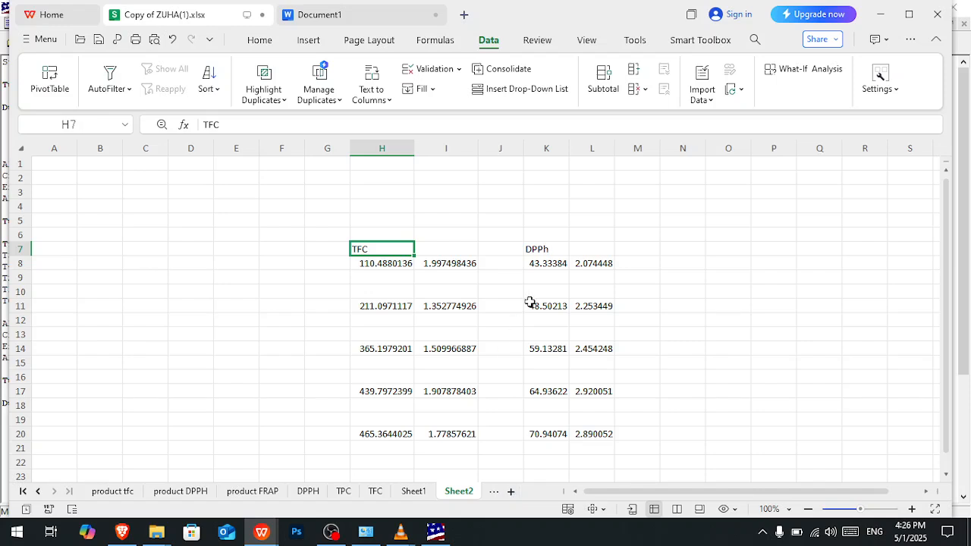
{"action": "left_click", "coordinate": [684, 254]}
{"action": "key", "text": "ctrl+v"}
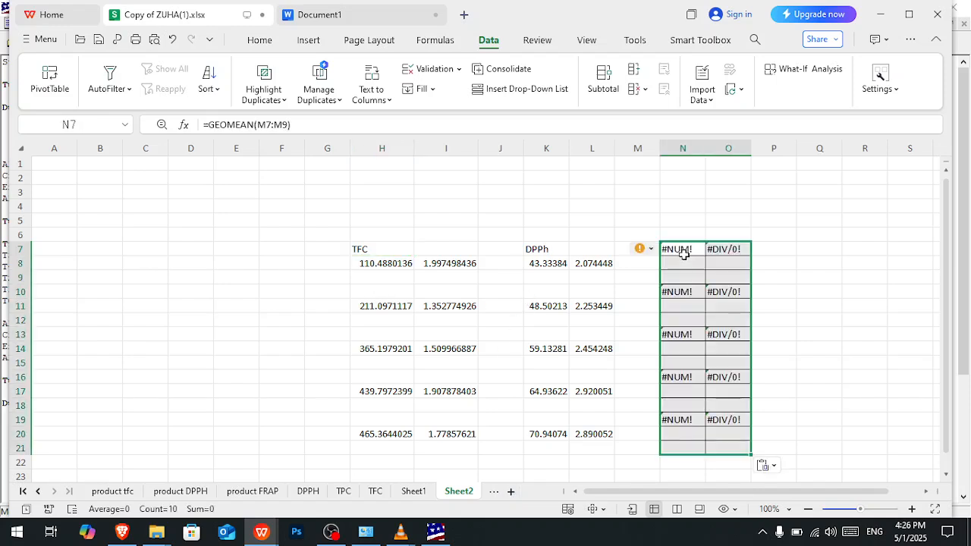
{"action": "key", "text": "ctrl+z"}
- Paste the copied mean and SD cells at N8 as values and label the block TPC in N7
{"action": "left_click", "coordinate": [684, 262]}
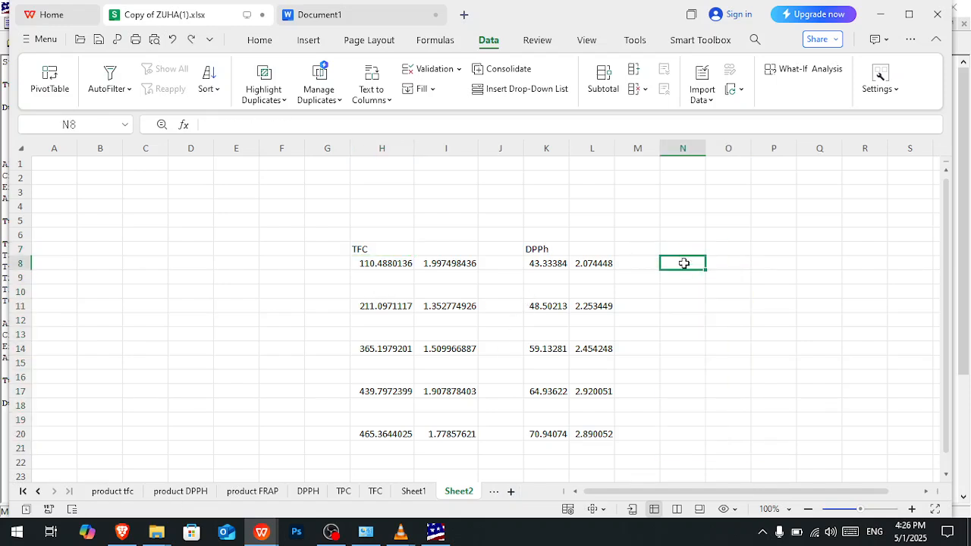
{"action": "key", "text": "ctrl+v"}
{"action": "left_click", "coordinate": [765, 460]}
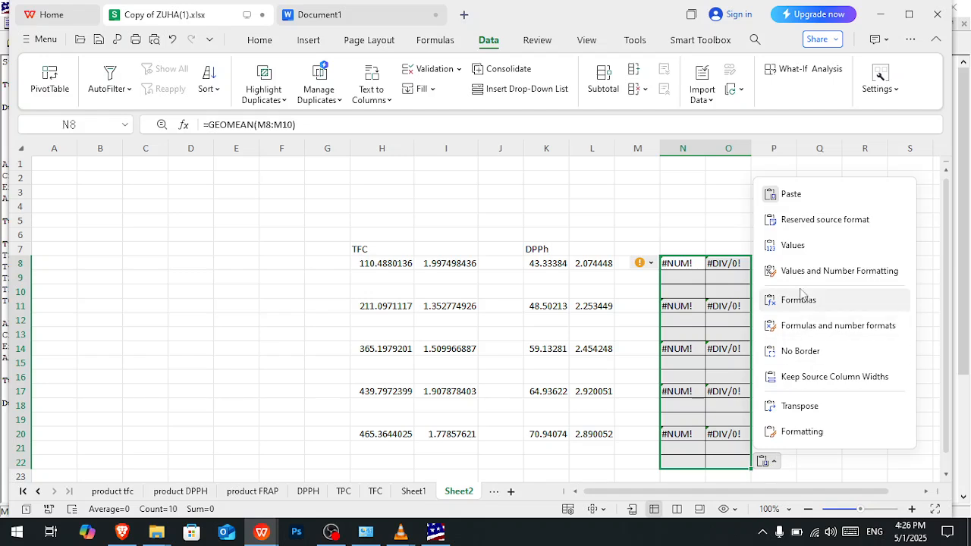
{"action": "left_click", "coordinate": [793, 245]}
{"action": "left_click", "coordinate": [684, 248]}
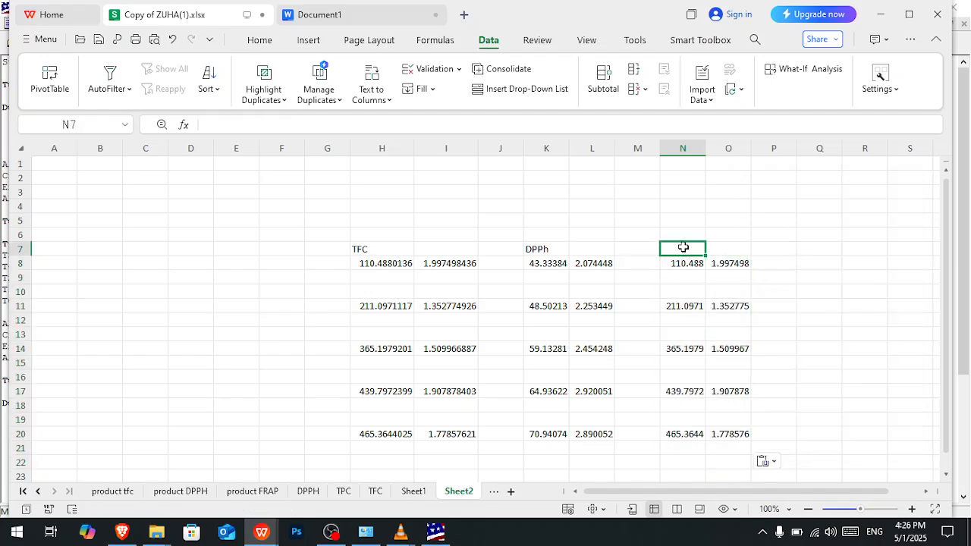
{"action": "type", "text": "TPC"}
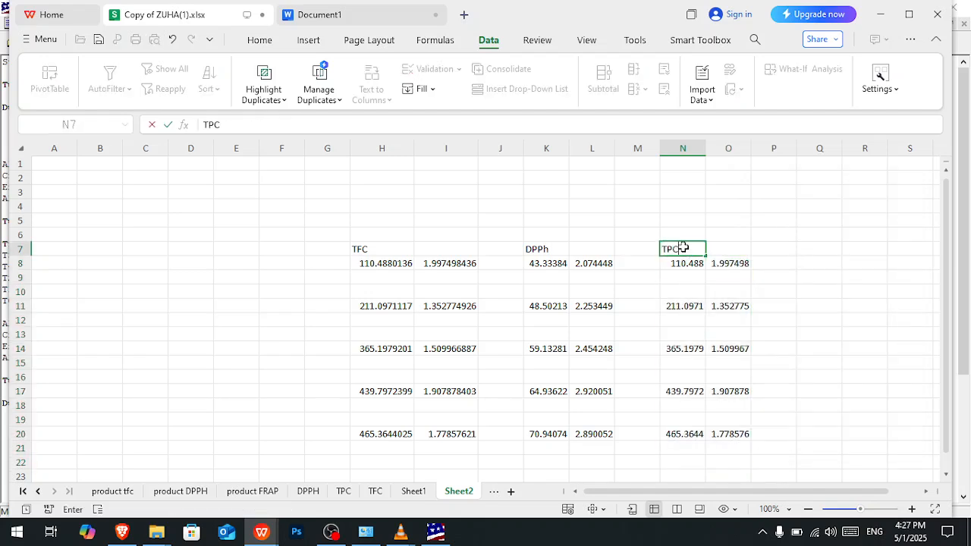
- Delete each pair of empty rows between the treatment values so the three blocks fill consecutive rows 8 to 12
{"action": "left_click_drag", "start_coordinate": [19, 277], "coordinate": [20, 293]}
{"action": "right_click", "coordinate": [19, 295]}
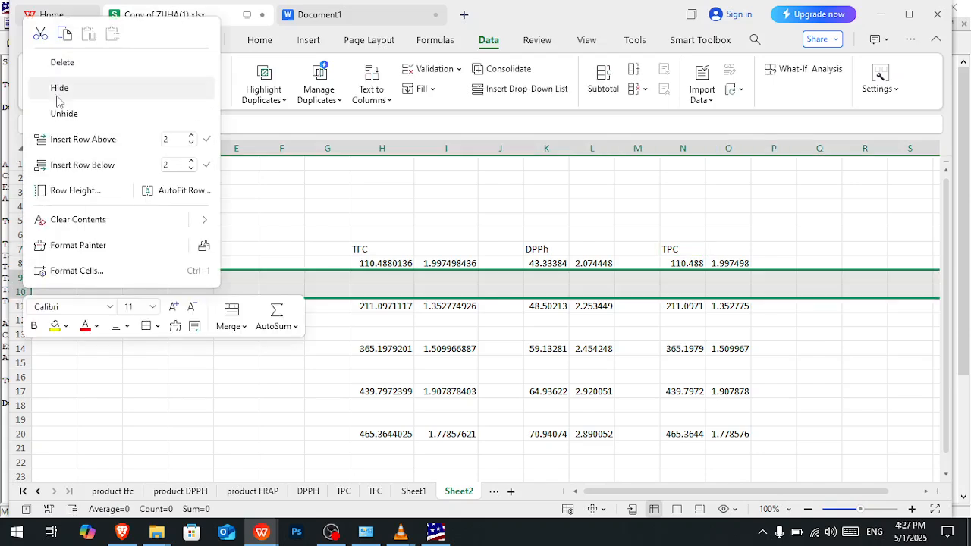
{"action": "left_click", "coordinate": [61, 62]}
{"action": "left_click_drag", "start_coordinate": [13, 293], "coordinate": [20, 334]}
{"action": "right_click", "coordinate": [20, 307]}
{"action": "left_click", "coordinate": [61, 78]}
{"action": "right_click", "coordinate": [22, 317]}
{"action": "left_click", "coordinate": [67, 90]}
{"action": "right_click", "coordinate": [20, 335]}
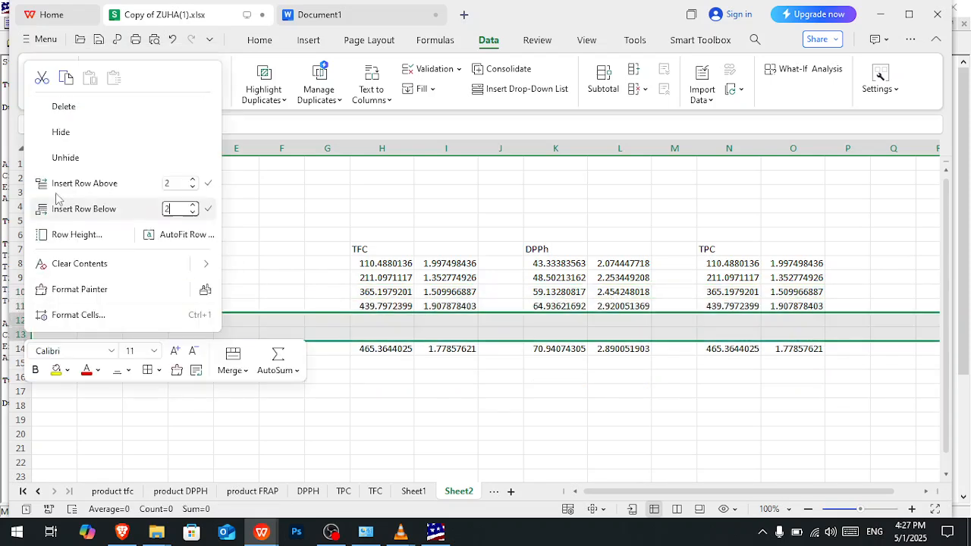
{"action": "left_click", "coordinate": [65, 109]}
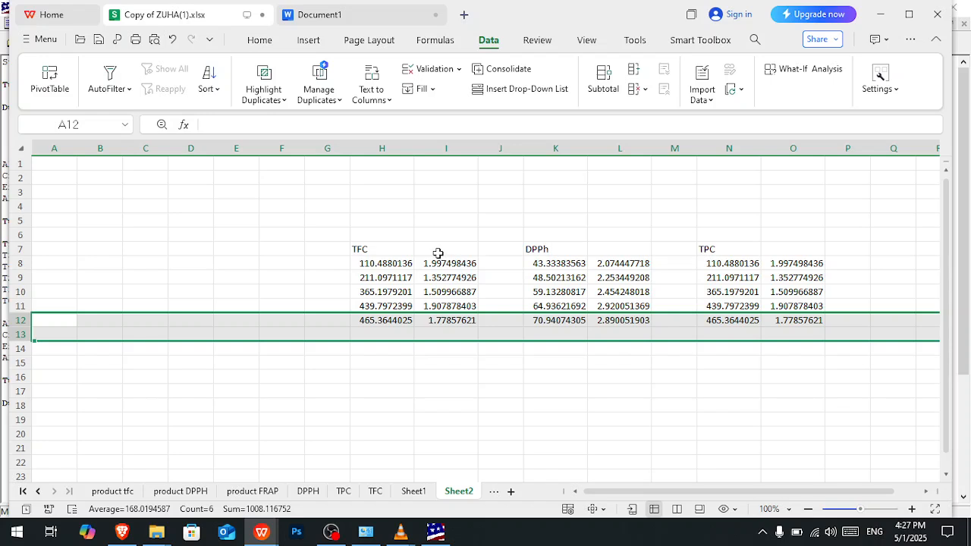
- Insert one blank column between the mean and SD columns of each of the TFC, DPPh and TPC blocks
{"action": "left_click", "coordinate": [446, 149]}
{"action": "right_click", "coordinate": [446, 148]}
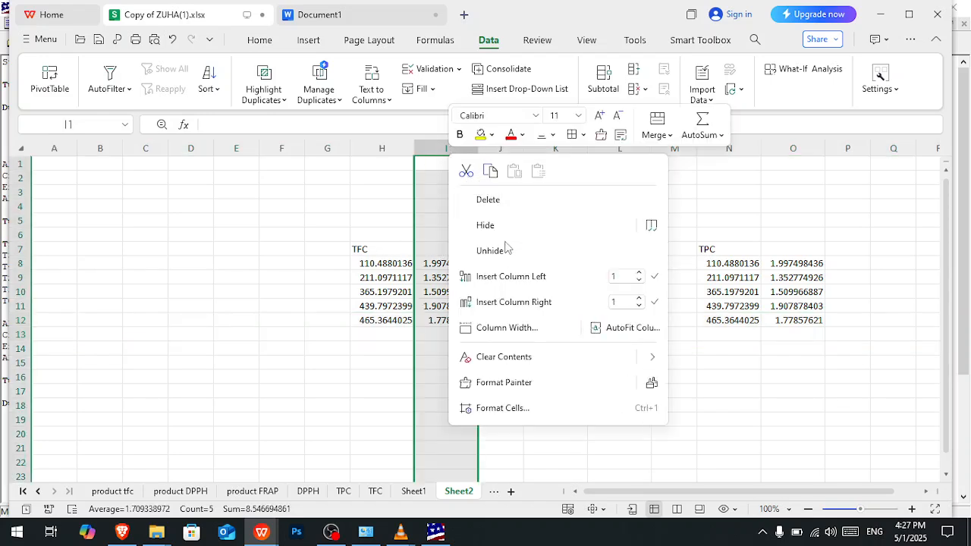
{"action": "left_click", "coordinate": [507, 276]}
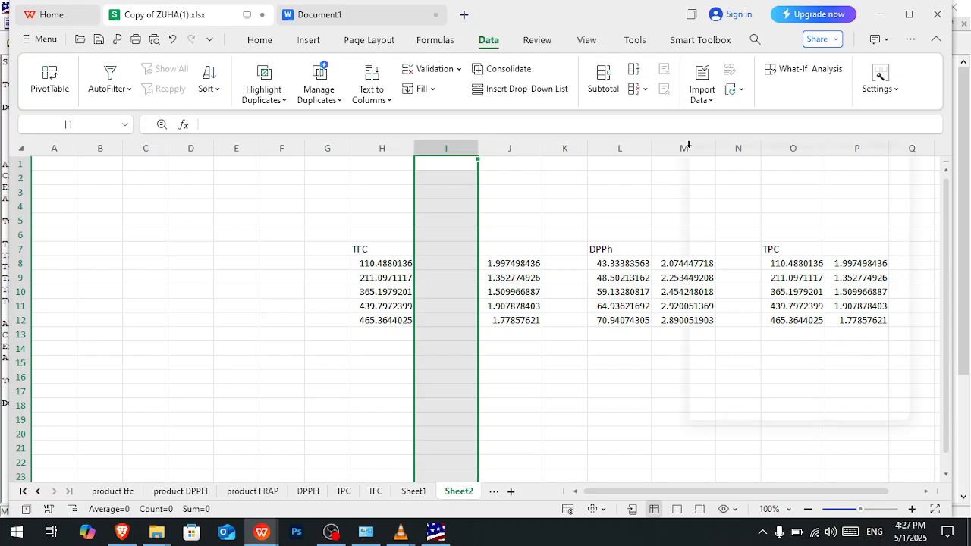
{"action": "right_click", "coordinate": [688, 148]}
{"action": "left_click", "coordinate": [740, 270]}
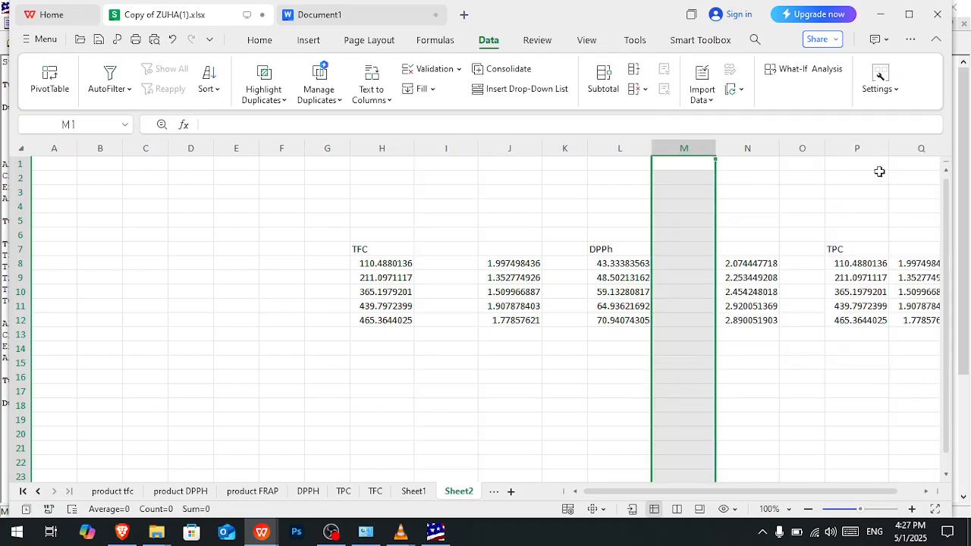
{"action": "right_click", "coordinate": [912, 144]}
{"action": "left_click", "coordinate": [792, 275]}
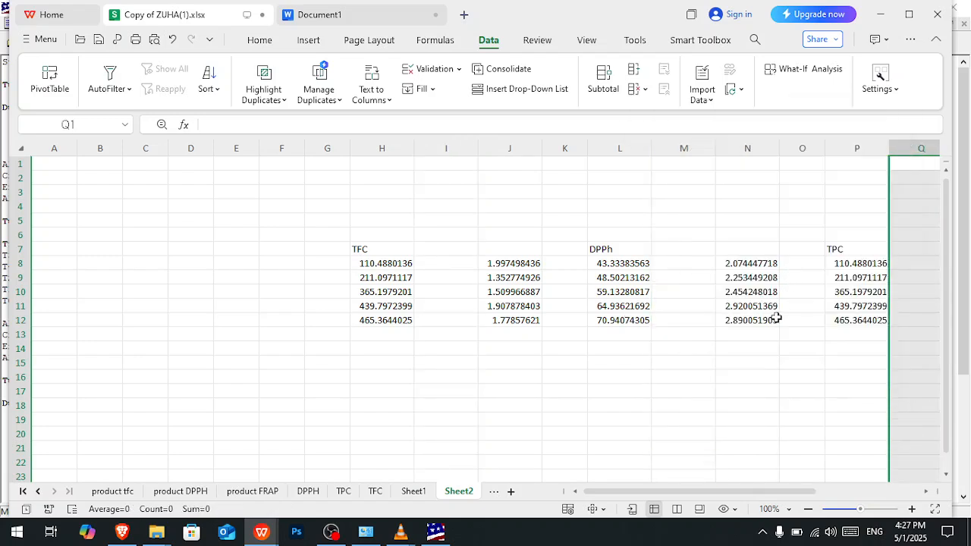
{"action": "left_click", "coordinate": [745, 264]}
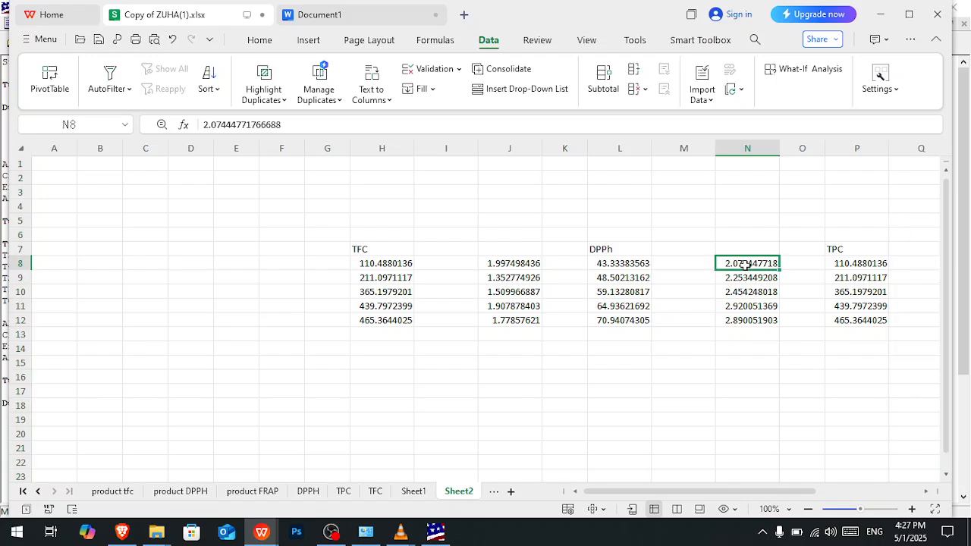
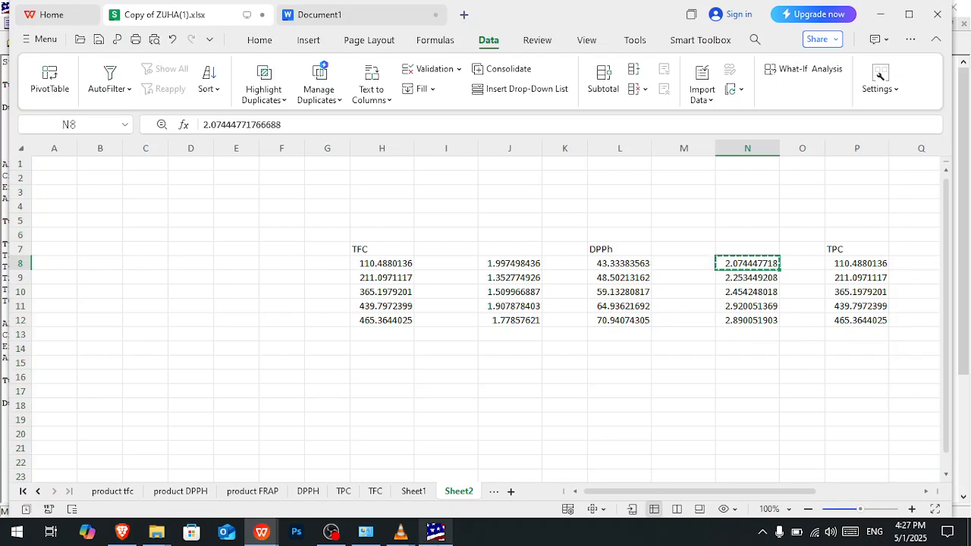
- Switch to Document1 and replace the T3 mean in the Treatment table with the value copied from Sheet2's N8
{"action": "left_click", "coordinate": [274, 535]}
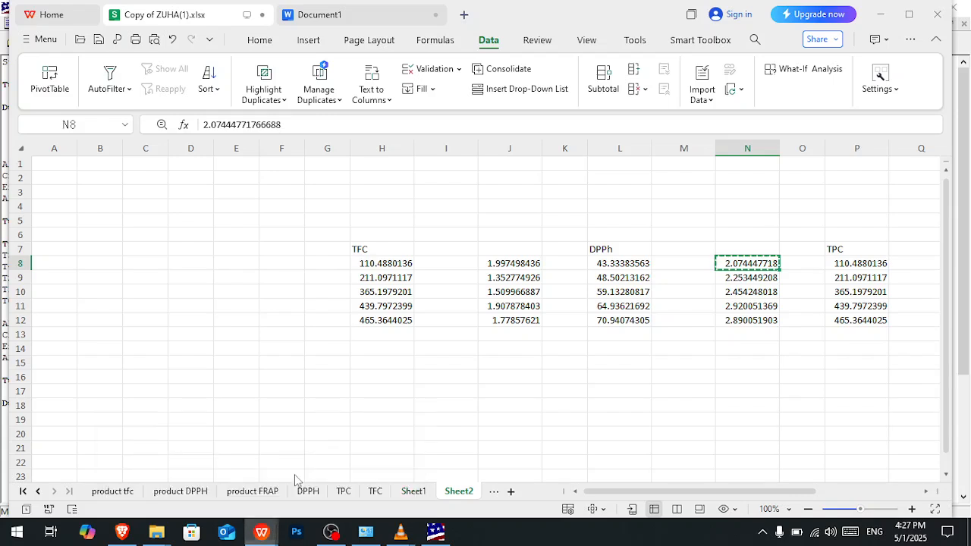
{"action": "left_click", "coordinate": [533, 302]}
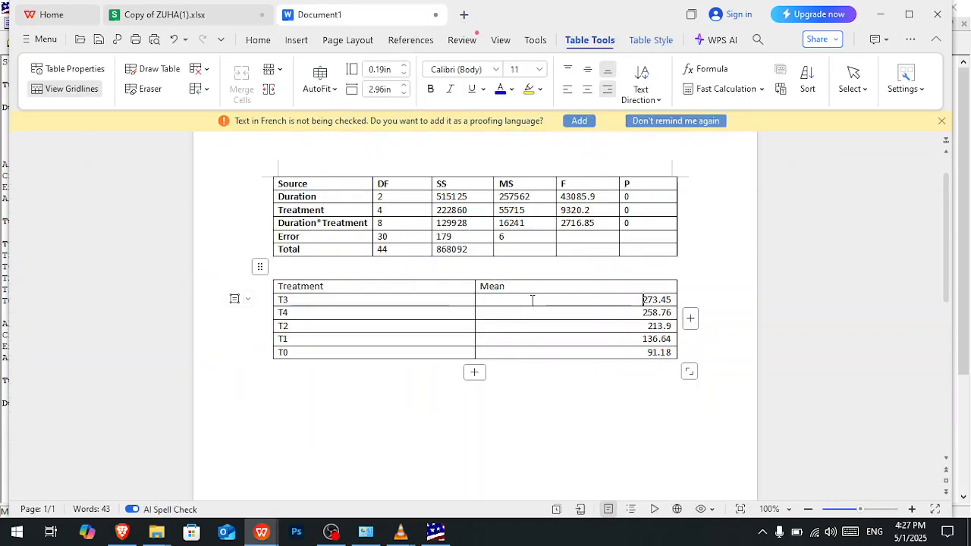
{"action": "left_click_drag", "start_coordinate": [533, 301], "coordinate": [646, 304]}
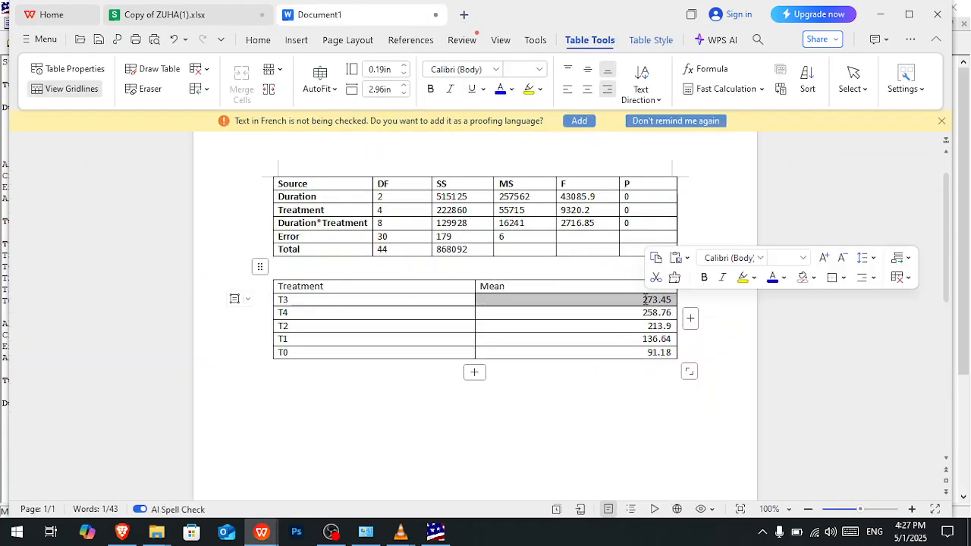
{"action": "type", "text": "2.074447718"}
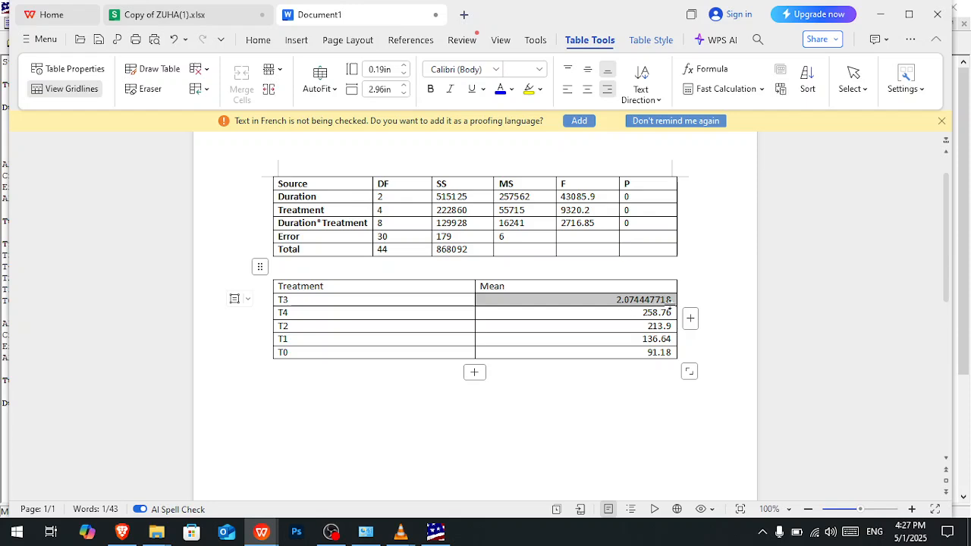
{"action": "left_click", "coordinate": [672, 305]}
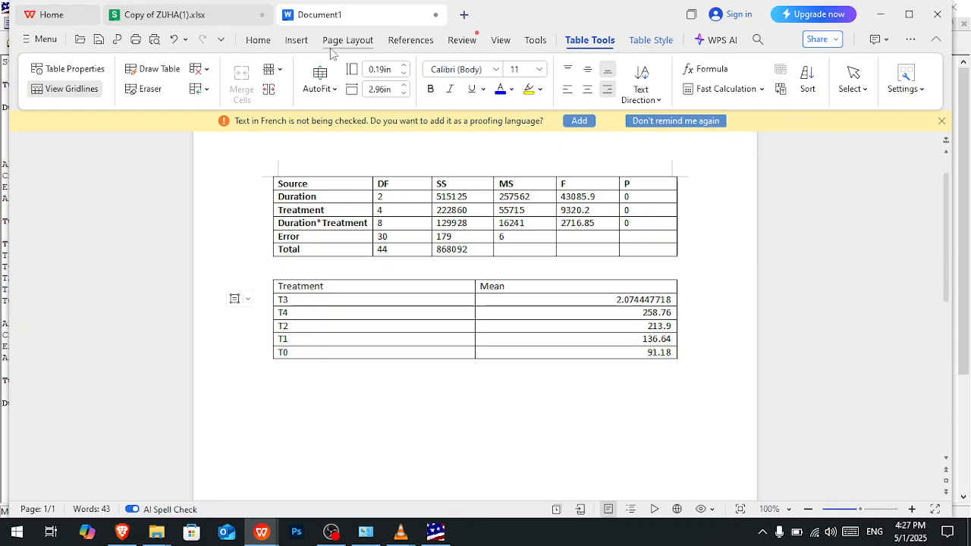
- Open the Symbol dialog and look through the Calibri symbols, special characters and custom symbols for one to place after the T3 value
{"action": "left_click", "coordinate": [297, 41]}
{"action": "left_click", "coordinate": [644, 69]}
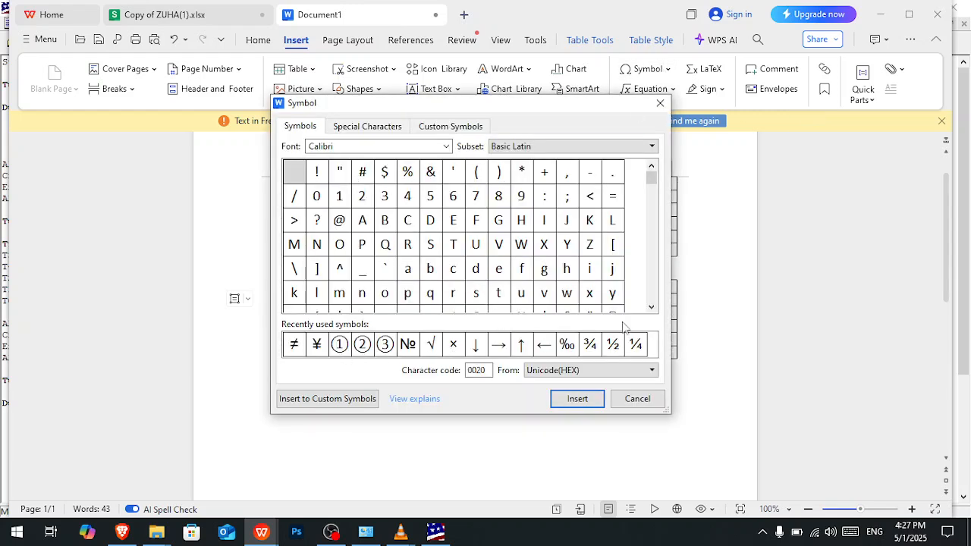
{"action": "scroll", "coordinate": [425, 222], "scroll_direction": "down", "scroll_amount": 4}
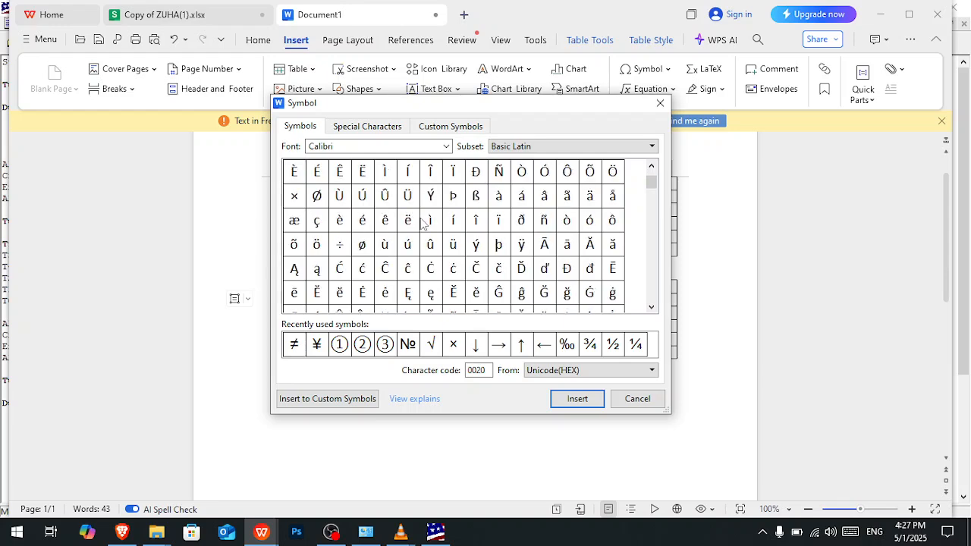
{"action": "scroll", "coordinate": [425, 222], "scroll_direction": "down", "scroll_amount": 6}
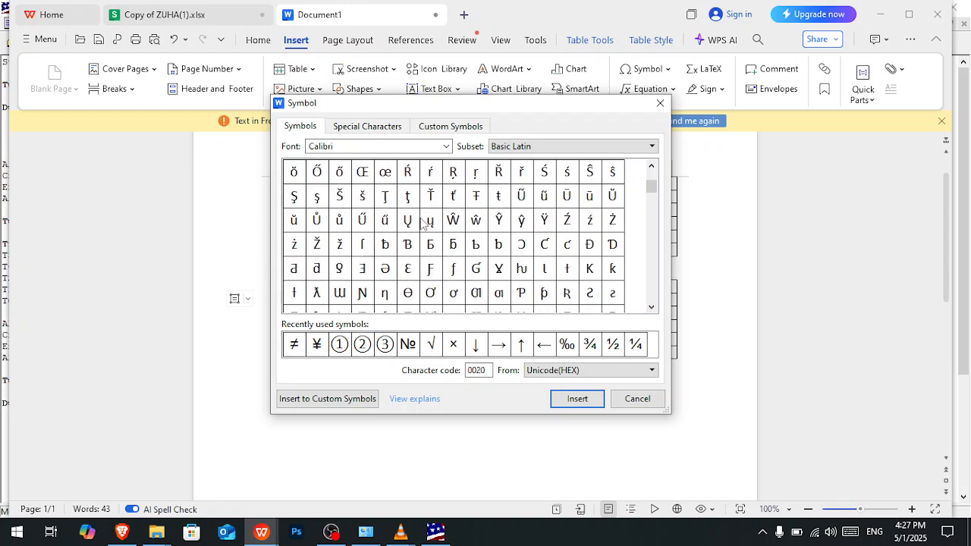
{"action": "scroll", "coordinate": [425, 221], "scroll_direction": "down", "scroll_amount": 6}
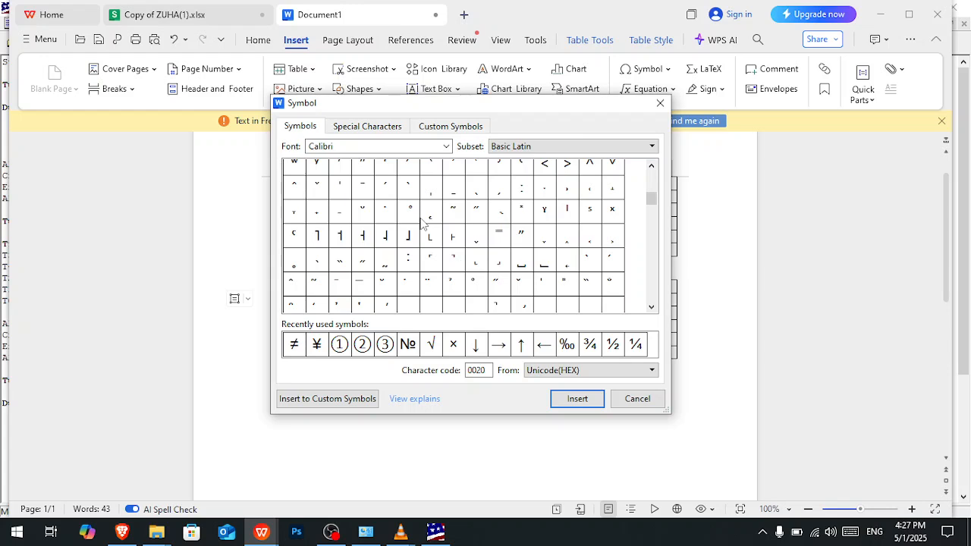
{"action": "scroll", "coordinate": [425, 222], "scroll_direction": "down", "scroll_amount": 1}
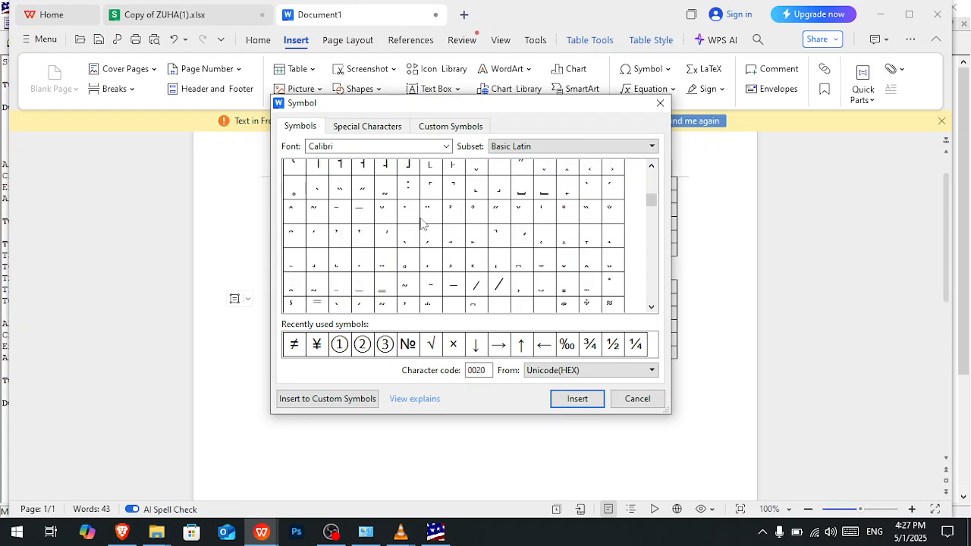
{"action": "scroll", "coordinate": [425, 221], "scroll_direction": "down", "scroll_amount": 3}
{"action": "scroll", "coordinate": [425, 221], "scroll_direction": "down", "scroll_amount": 5}
{"action": "scroll", "coordinate": [425, 222], "scroll_direction": "down", "scroll_amount": 4}
{"action": "scroll", "coordinate": [425, 221], "scroll_direction": "down", "scroll_amount": 3}
{"action": "scroll", "coordinate": [425, 222], "scroll_direction": "down", "scroll_amount": 3}
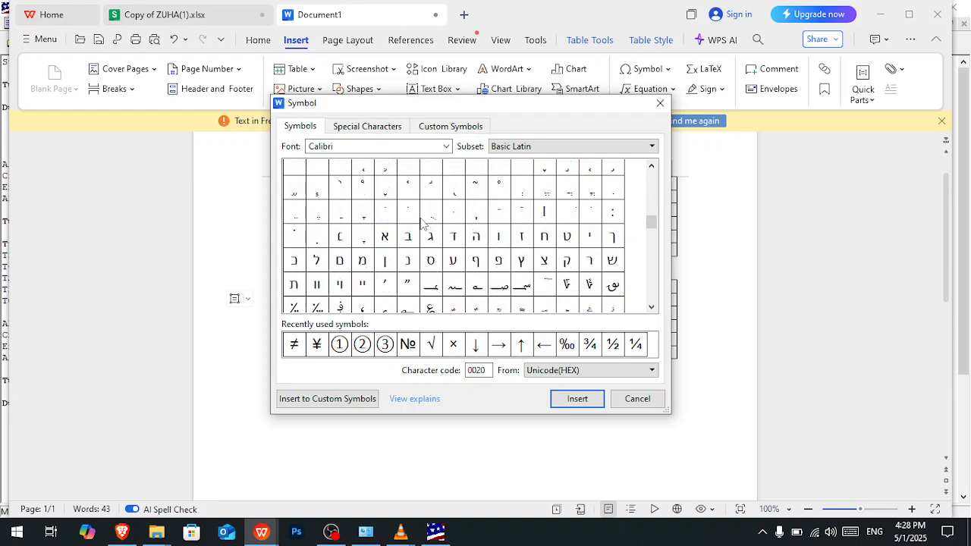
{"action": "scroll", "coordinate": [425, 221], "scroll_direction": "down", "scroll_amount": 8}
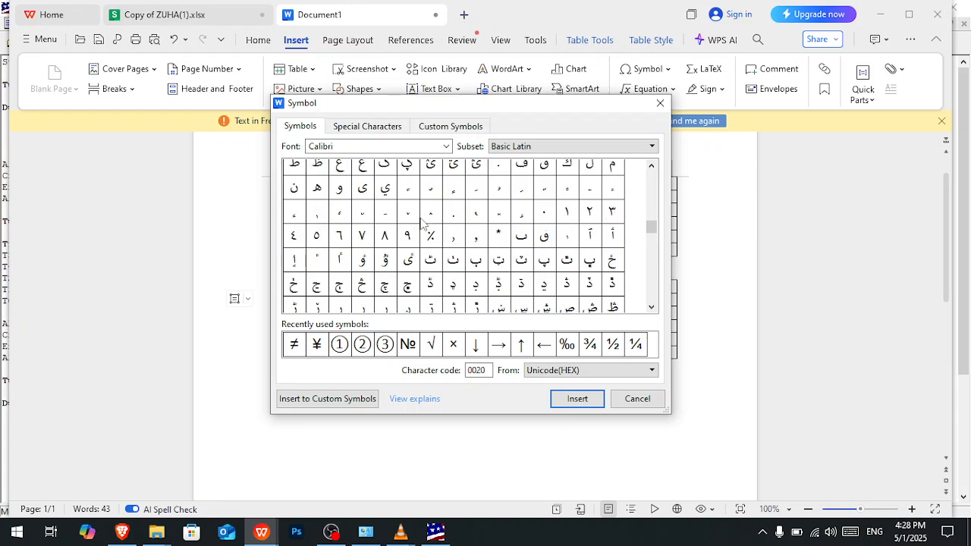
{"action": "scroll", "coordinate": [425, 221], "scroll_direction": "down", "scroll_amount": 5}
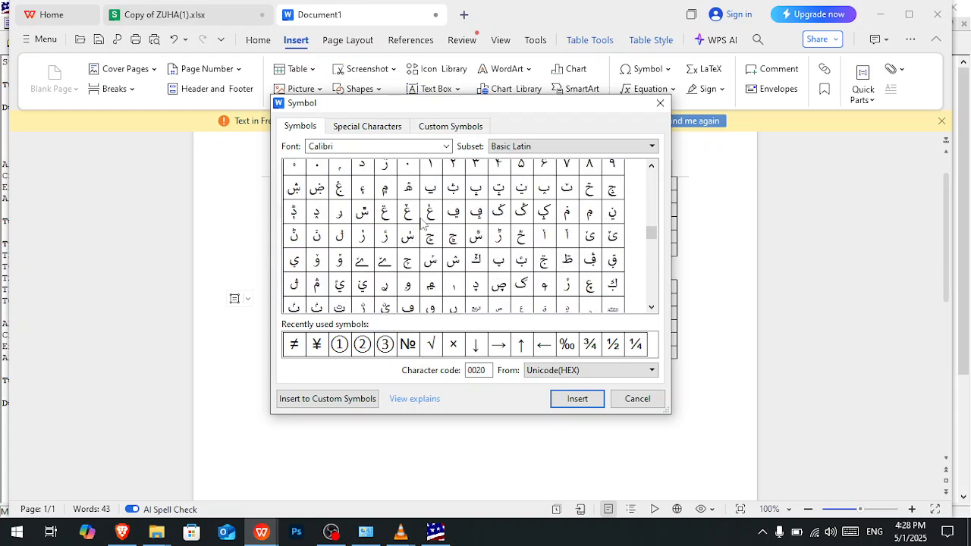
{"action": "scroll", "coordinate": [425, 222], "scroll_direction": "down", "scroll_amount": 8}
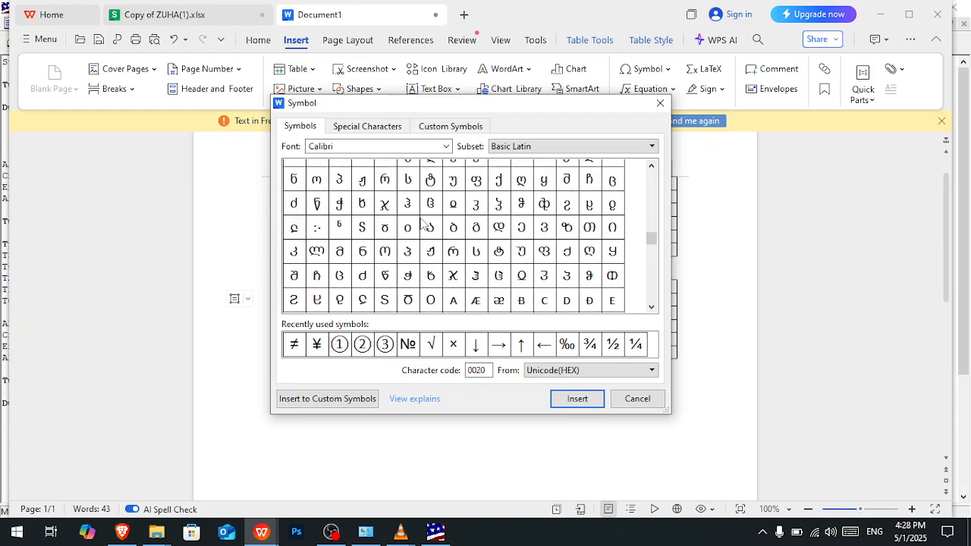
{"action": "scroll", "coordinate": [425, 222], "scroll_direction": "up", "scroll_amount": 3}
{"action": "scroll", "coordinate": [423, 222], "scroll_direction": "up", "scroll_amount": 5}
{"action": "scroll", "coordinate": [424, 222], "scroll_direction": "down", "scroll_amount": 5}
{"action": "scroll", "coordinate": [425, 221], "scroll_direction": "down", "scroll_amount": 3}
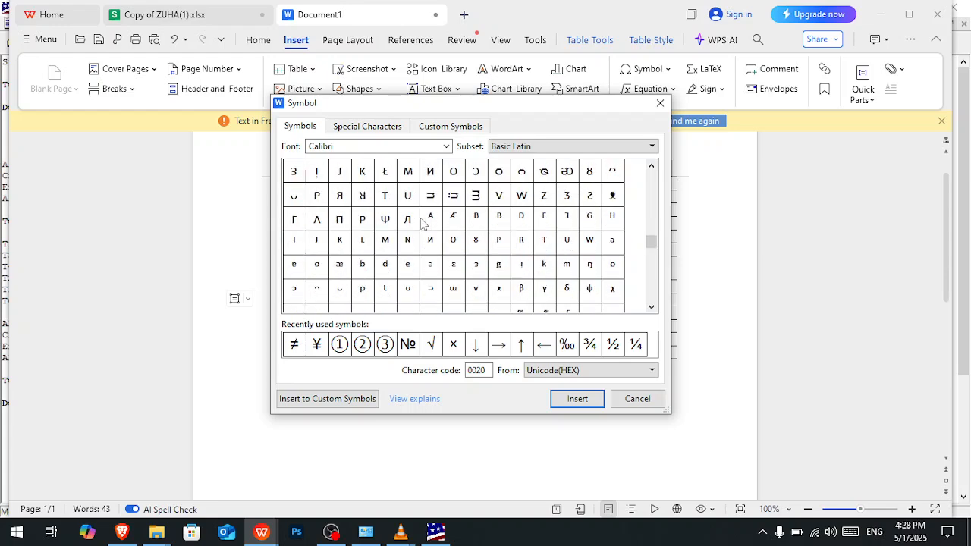
{"action": "scroll", "coordinate": [425, 222], "scroll_direction": "down", "scroll_amount": 3}
{"action": "scroll", "coordinate": [423, 222], "scroll_direction": "down", "scroll_amount": 6}
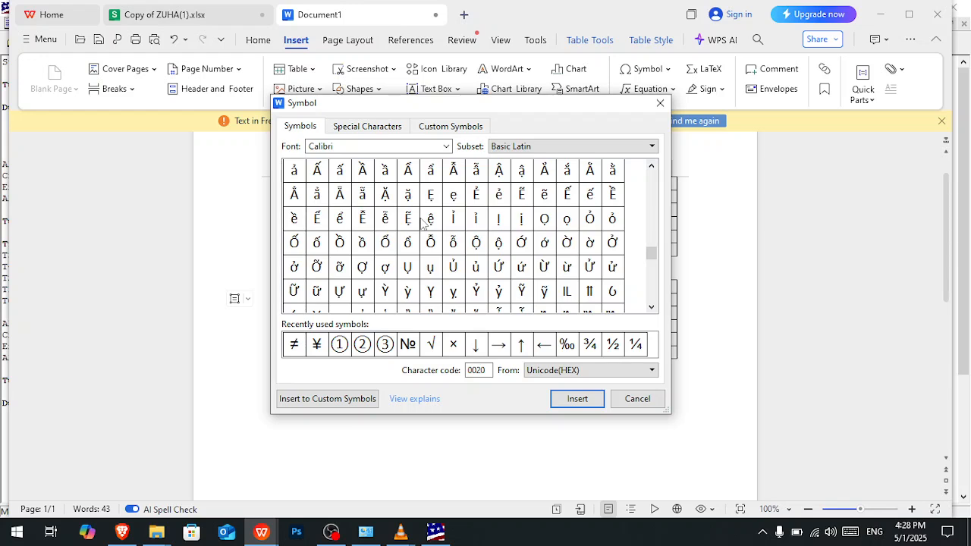
{"action": "scroll", "coordinate": [424, 222], "scroll_direction": "down", "scroll_amount": 3}
{"action": "scroll", "coordinate": [423, 221], "scroll_direction": "down", "scroll_amount": 3}
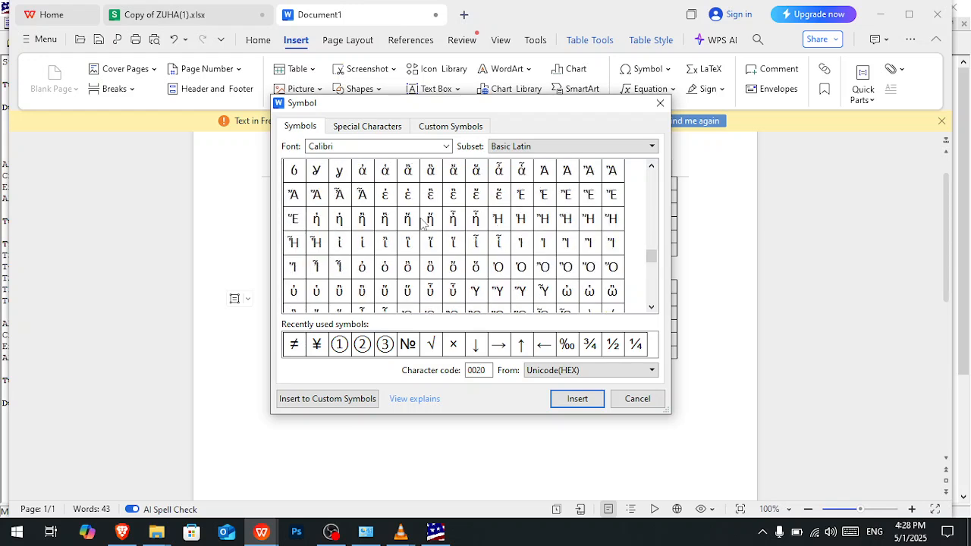
{"action": "left_click", "coordinate": [395, 127]}
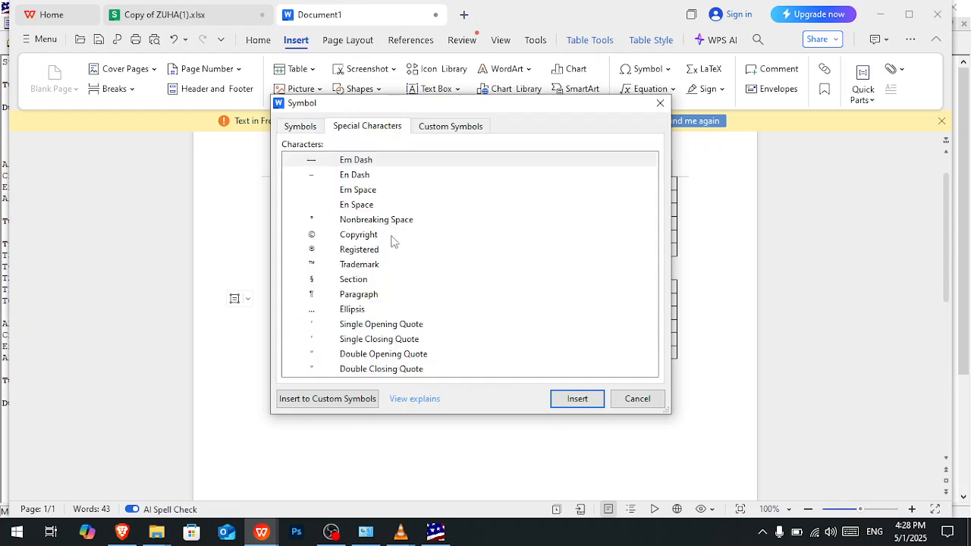
{"action": "left_click", "coordinate": [451, 129]}
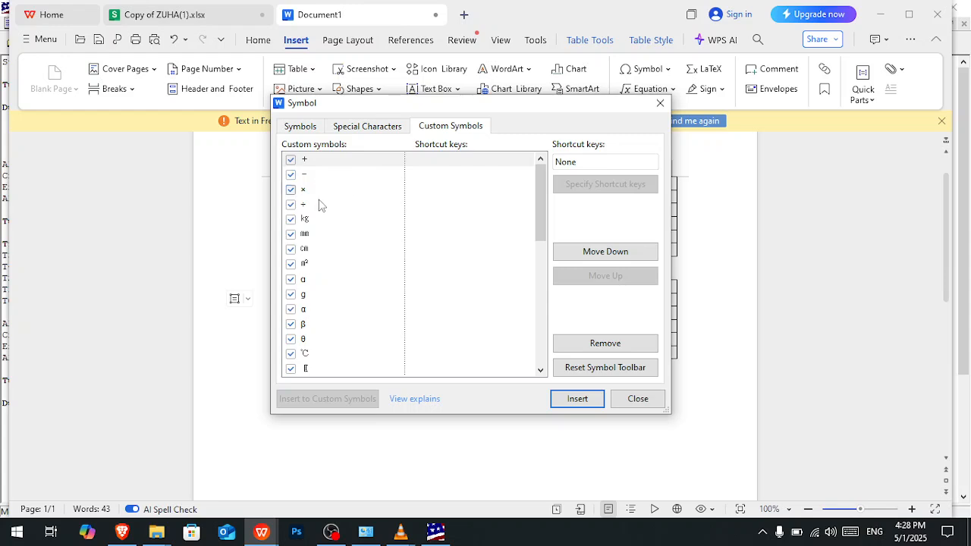
{"action": "scroll", "coordinate": [338, 307], "scroll_direction": "down", "scroll_amount": 6}
{"action": "scroll", "coordinate": [339, 307], "scroll_direction": "down", "scroll_amount": 3}
{"action": "scroll", "coordinate": [339, 308], "scroll_direction": "up", "scroll_amount": 10}
- Insert the ‡ symbol after the T3 value in the Treatment table and delete the surplus copies so only one remains
{"action": "left_click", "coordinate": [301, 128]}
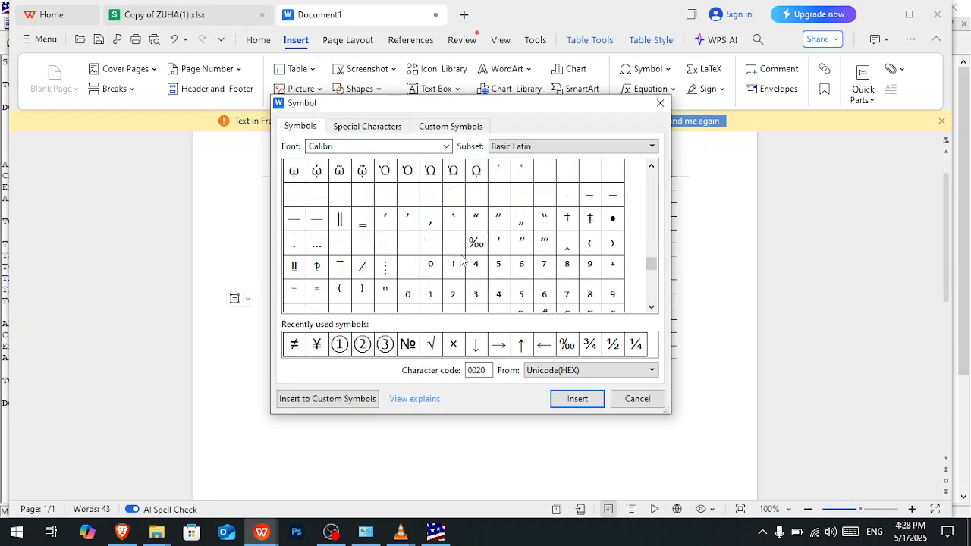
{"action": "double_click", "coordinate": [589, 219]}
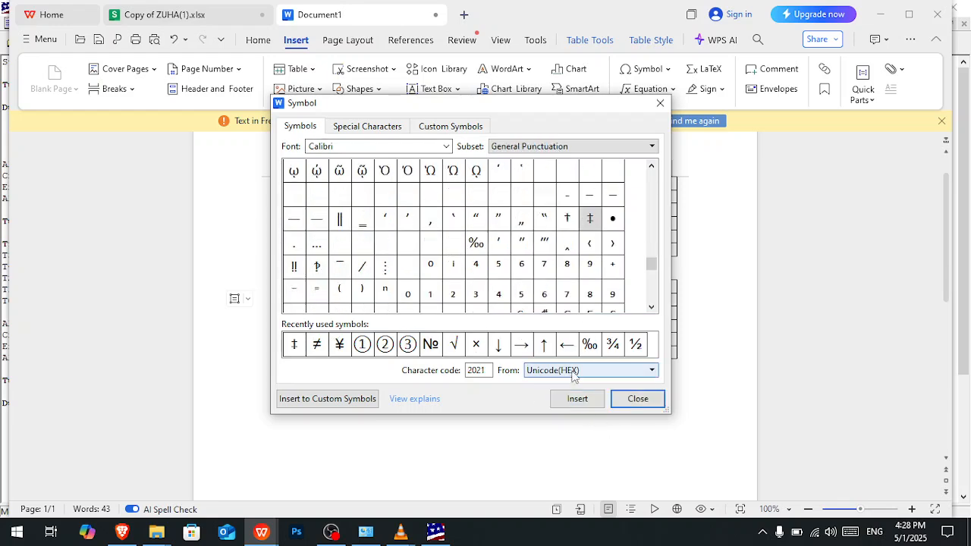
{"action": "left_click", "coordinate": [636, 399]}
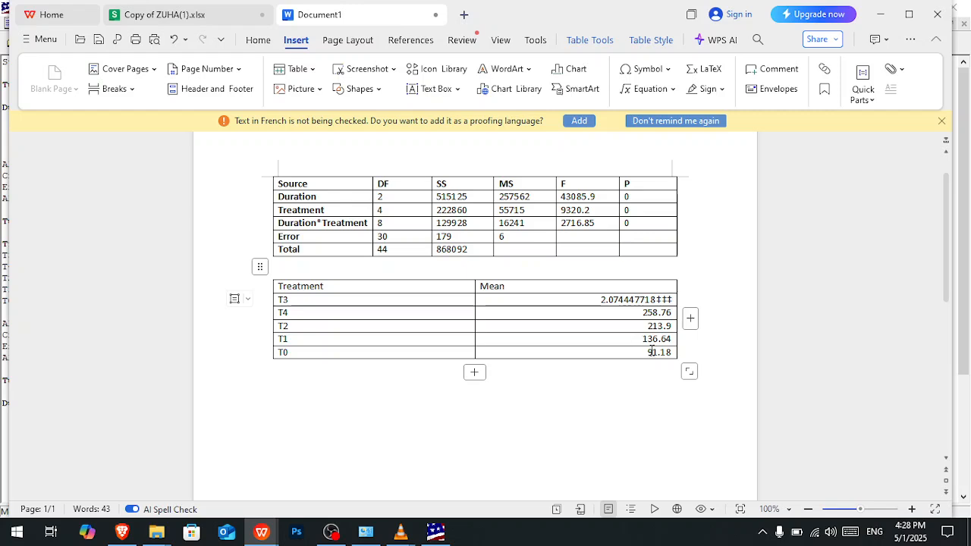
{"action": "key", "text": "BackSpace"}
{"action": "key", "text": "BackSpace"}
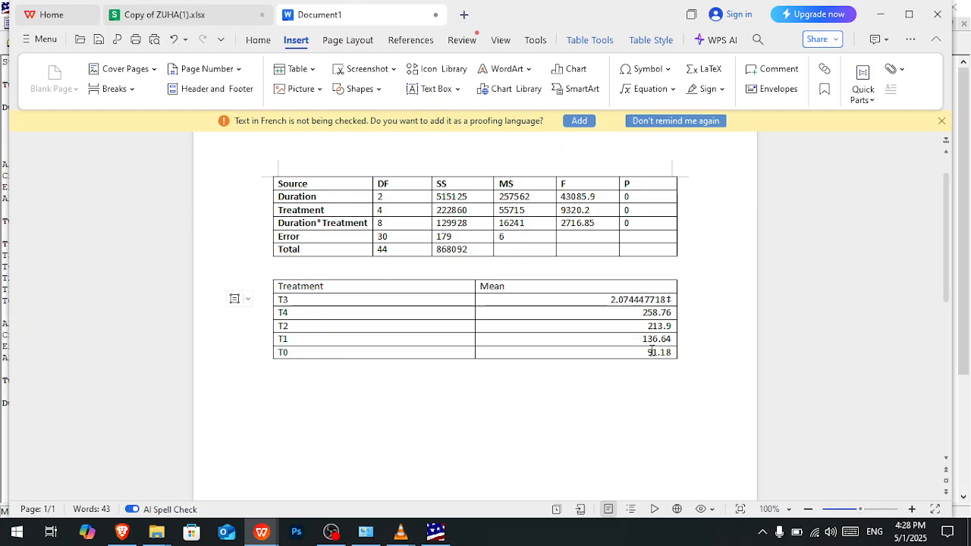
- Switch to Sheet2 of Copy of ZUHA(1).xlsx, enter the ÷ symbol in I8 and fill it down to I12
{"action": "key", "text": "alt+Tab"}
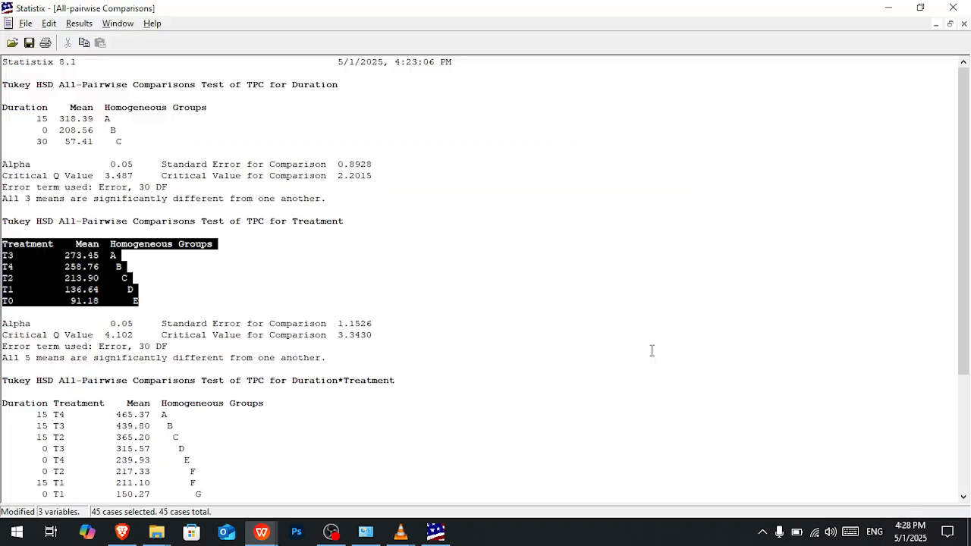
{"action": "key", "text": "alt+Tab"}
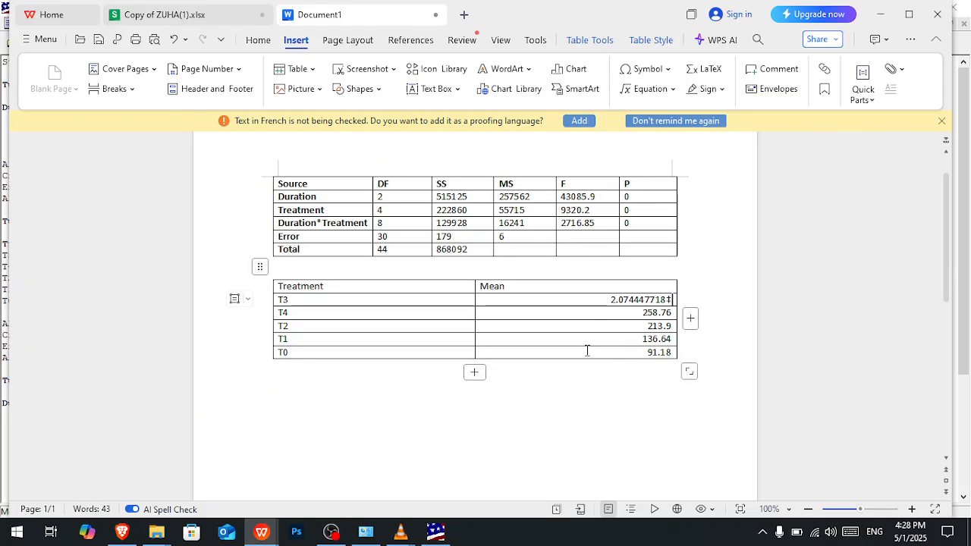
{"action": "mouse_move", "coordinate": [261, 532]}
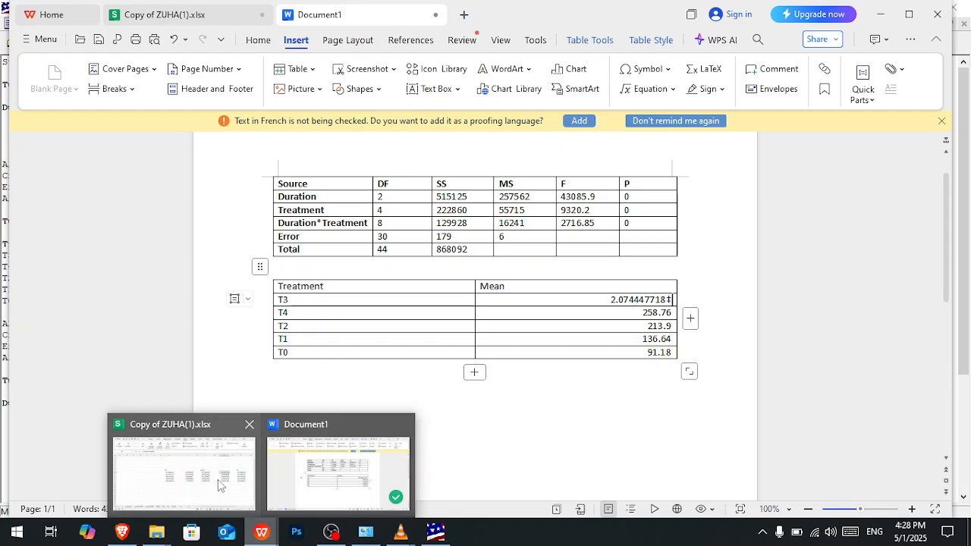
{"action": "left_click", "coordinate": [221, 485]}
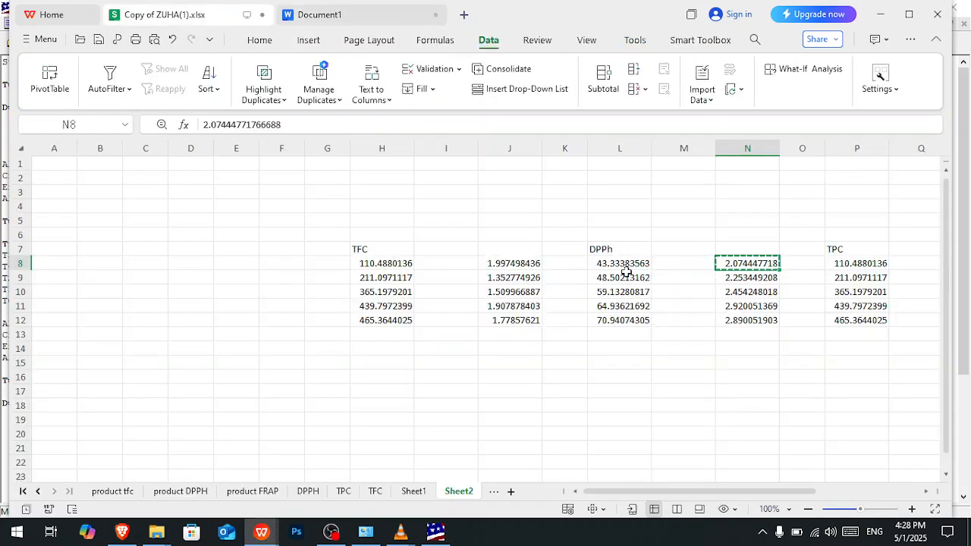
{"action": "left_click", "coordinate": [445, 263]}
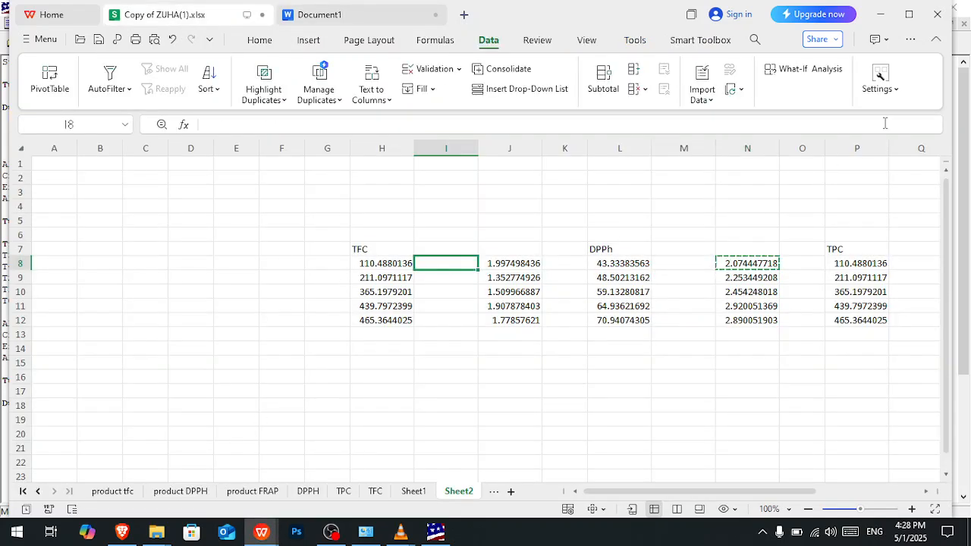
{"action": "left_click", "coordinate": [309, 42]}
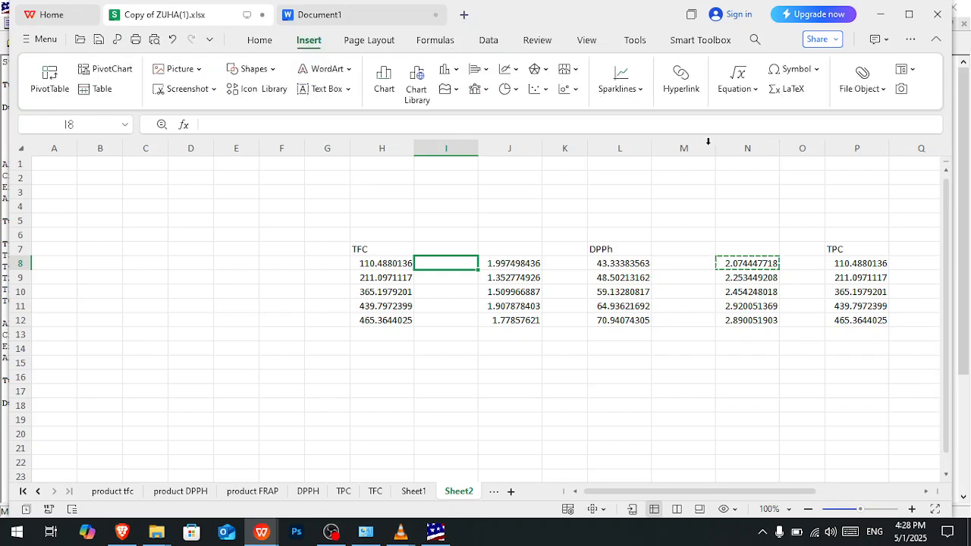
{"action": "left_click", "coordinate": [789, 71]}
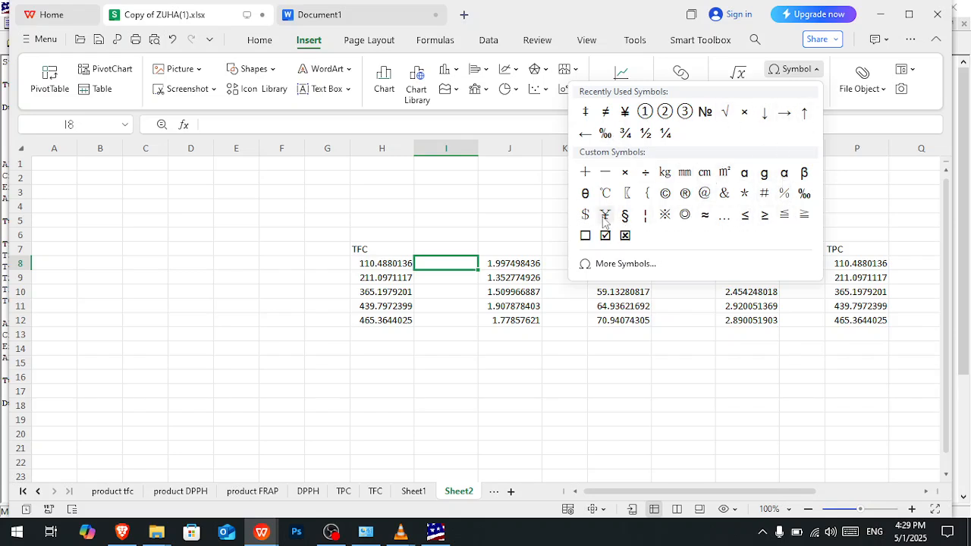
{"action": "left_click", "coordinate": [646, 177]}
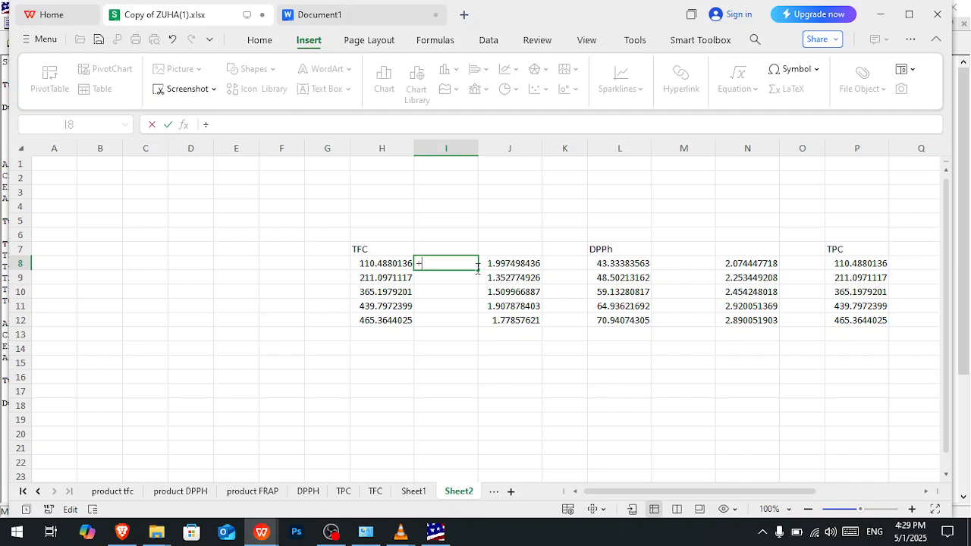
{"action": "left_click", "coordinate": [475, 303]}
{"action": "left_click", "coordinate": [461, 265]}
{"action": "left_click_drag", "start_coordinate": [477, 269], "coordinate": [478, 322]}
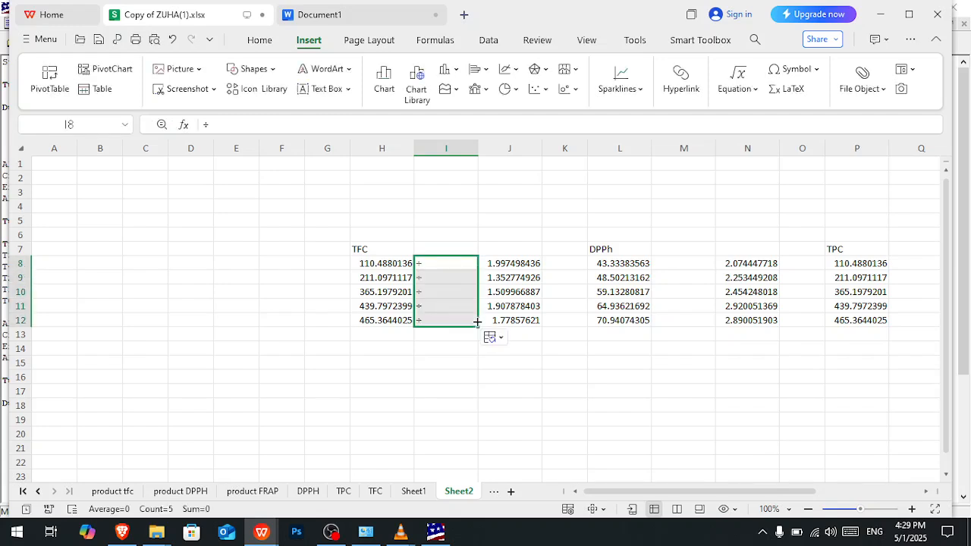
- Insert a blank column at K, directly after the TFC block's SD column, and select cell K8
{"action": "left_click", "coordinate": [565, 148]}
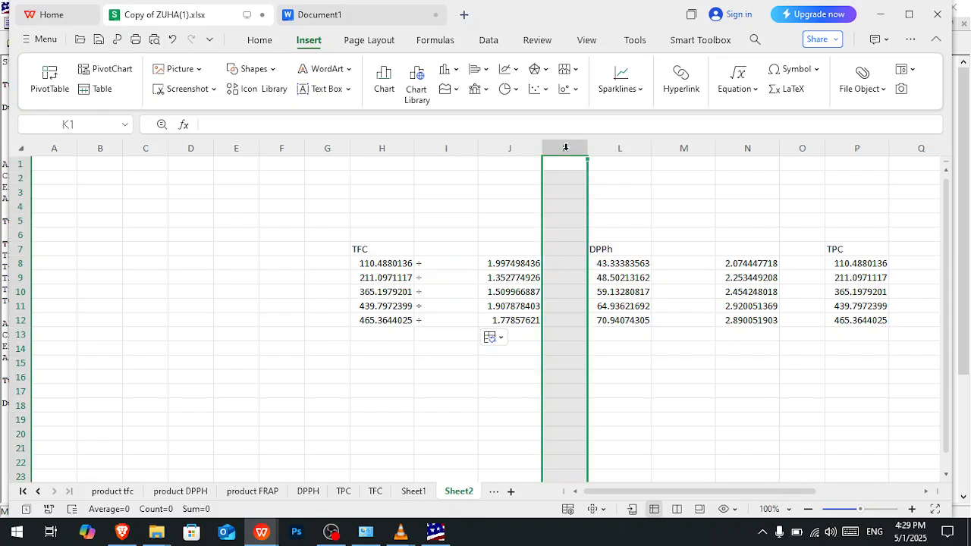
{"action": "right_click", "coordinate": [565, 148]}
{"action": "left_click", "coordinate": [607, 274]}
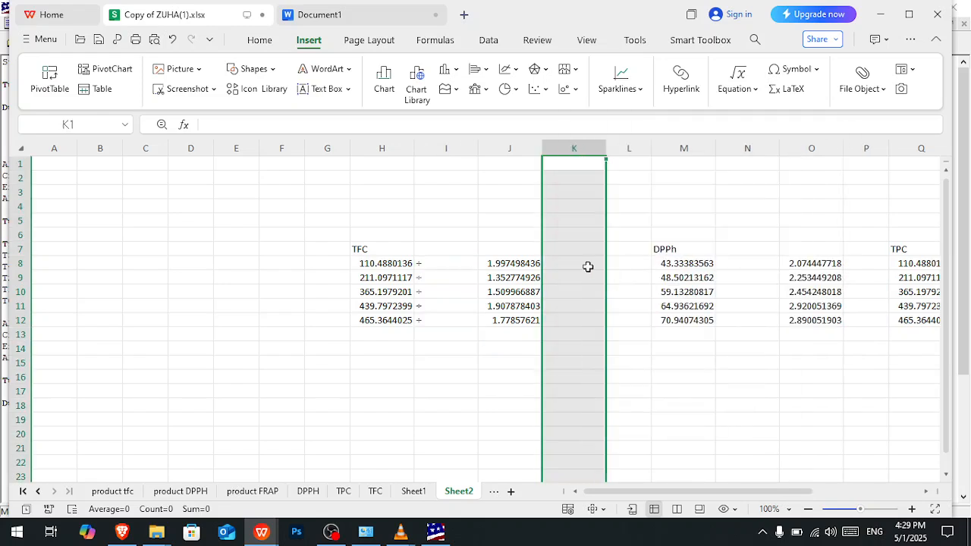
{"action": "left_click", "coordinate": [586, 266]}
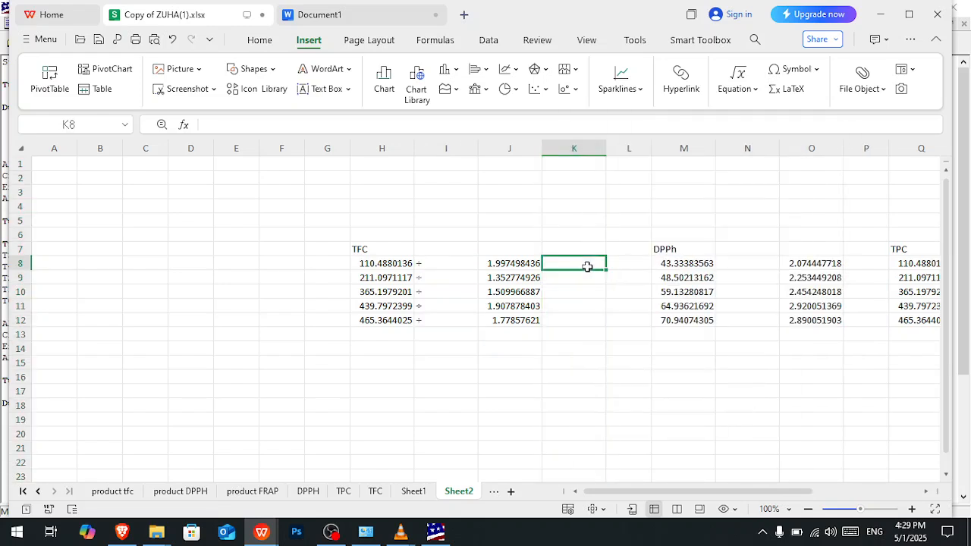
- Enter the formula =H8&I8&J8 in K8 to join the first TFC mean, ÷ symbol and SD
{"action": "type", "text": "="}
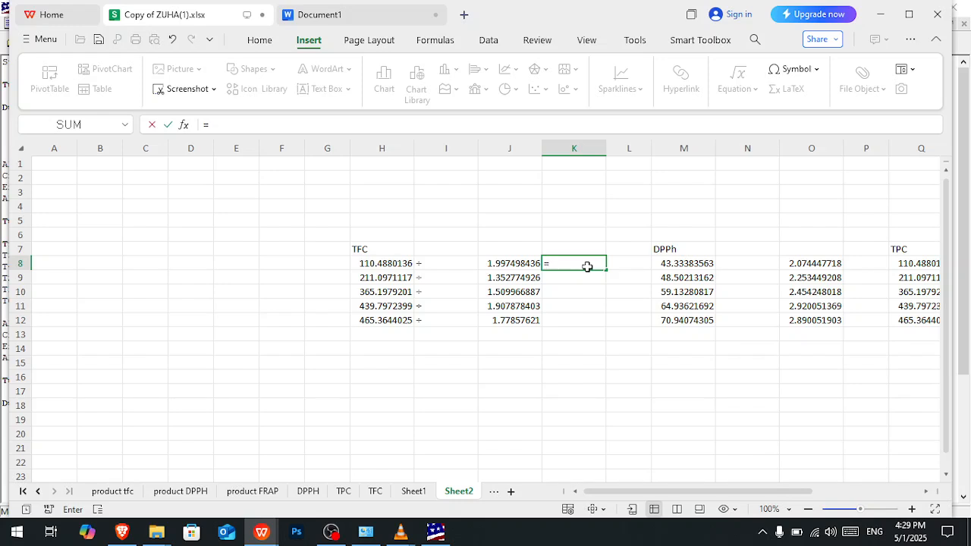
{"action": "key", "text": "Left"}
{"action": "key", "text": "Left"}
{"action": "key", "text": "Left"}
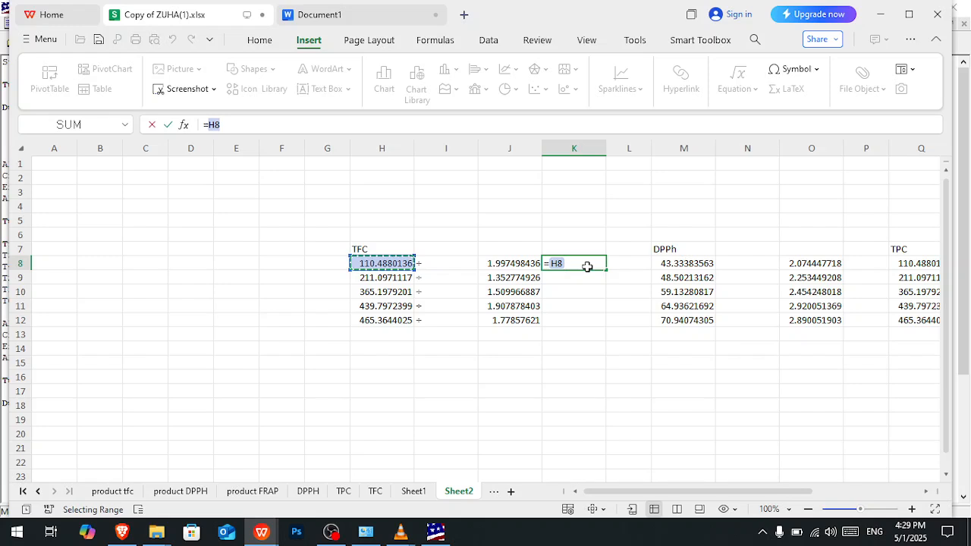
{"action": "type", "text": "&"}
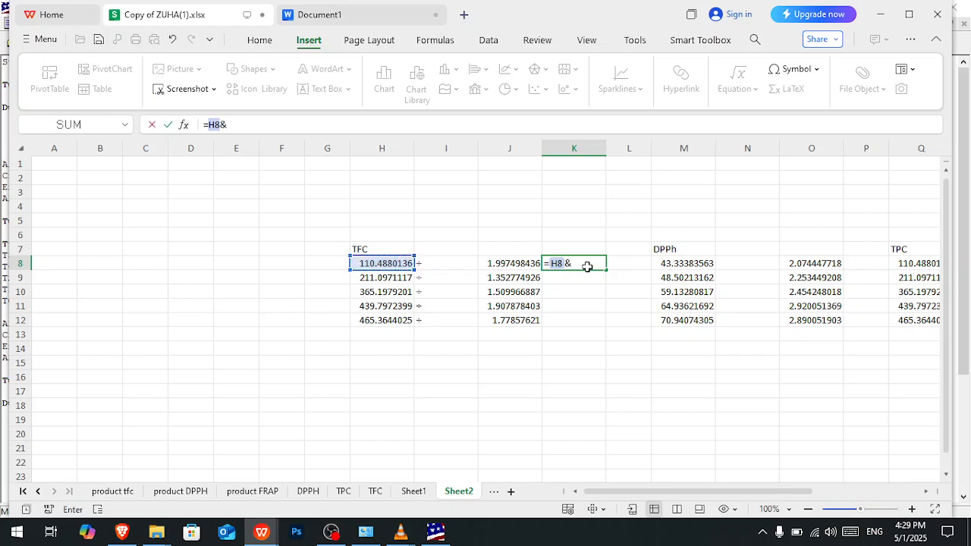
{"action": "key", "text": "Left"}
{"action": "key", "text": "Left"}
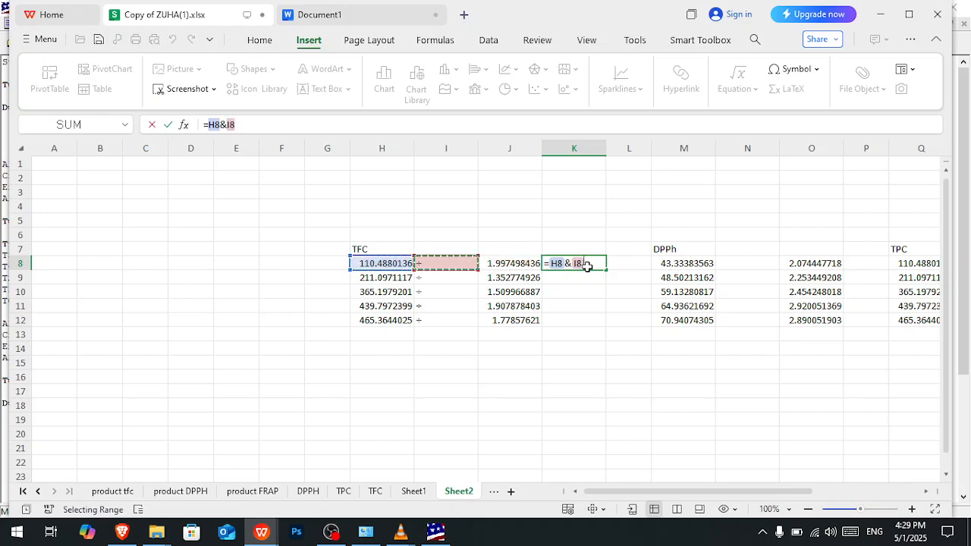
{"action": "type", "text": "&"}
{"action": "key", "text": "Left"}
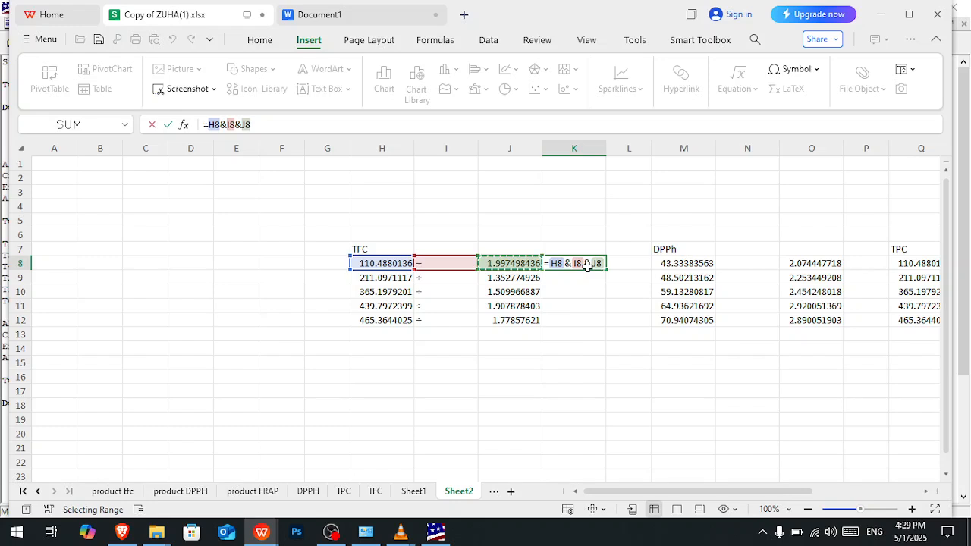
{"action": "key", "text": "Return"}
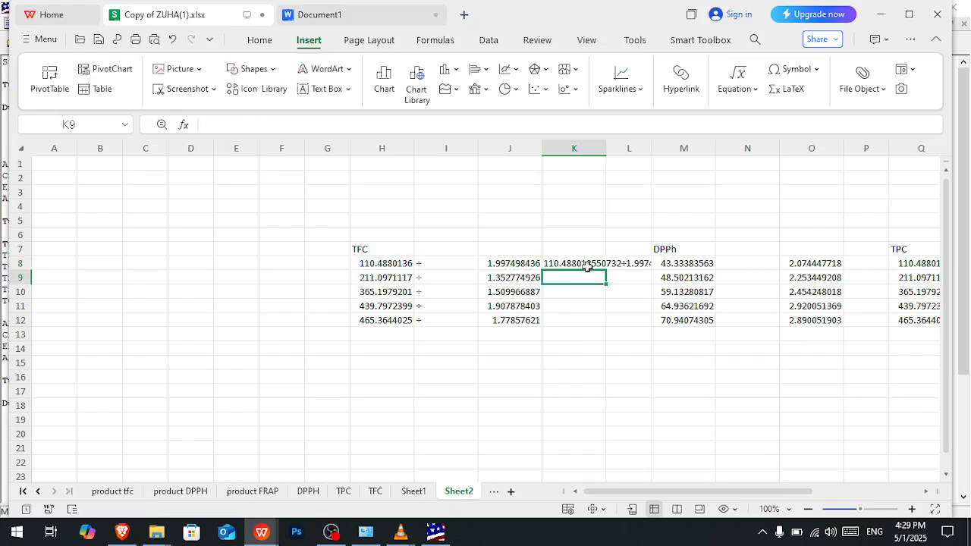
- Auto-fit column K to its contents and fill the K8 formula down to K12
{"action": "left_click", "coordinate": [587, 265]}
{"action": "double_click", "coordinate": [607, 150]}
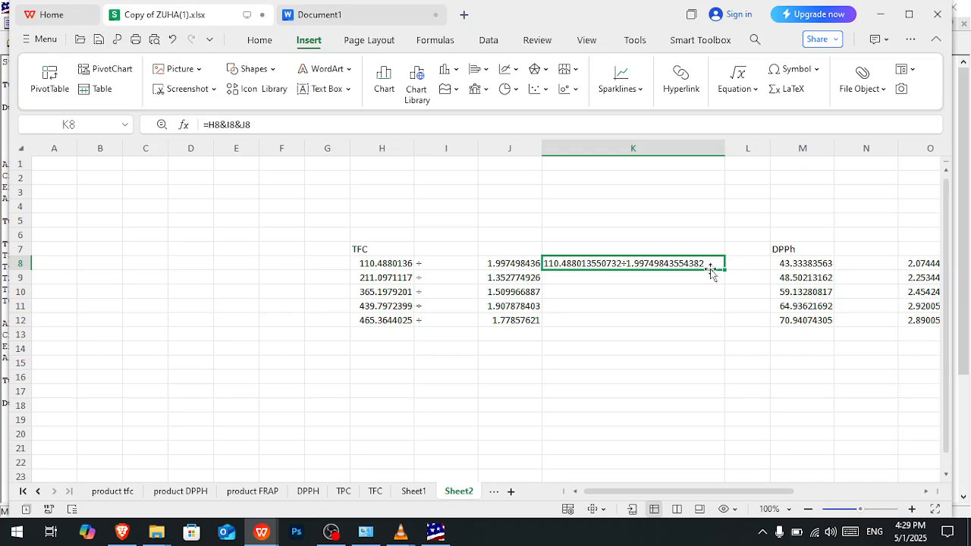
{"action": "left_click_drag", "start_coordinate": [724, 271], "coordinate": [724, 322]}
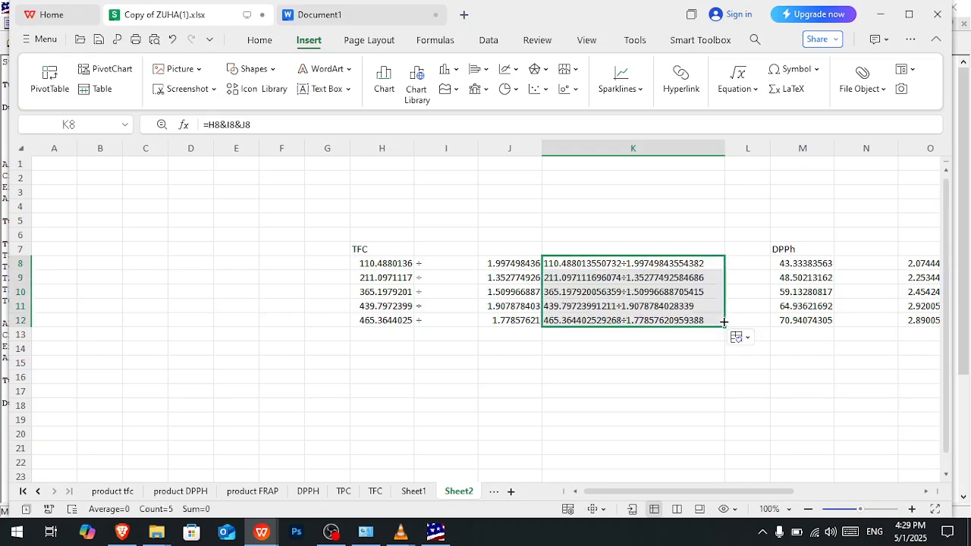
- Copy the ÷ symbols from I8:I12 into N8:N12 of the DPPh block and R8:R12 of the TPC block
{"action": "left_click_drag", "start_coordinate": [685, 493], "coordinate": [742, 493]}
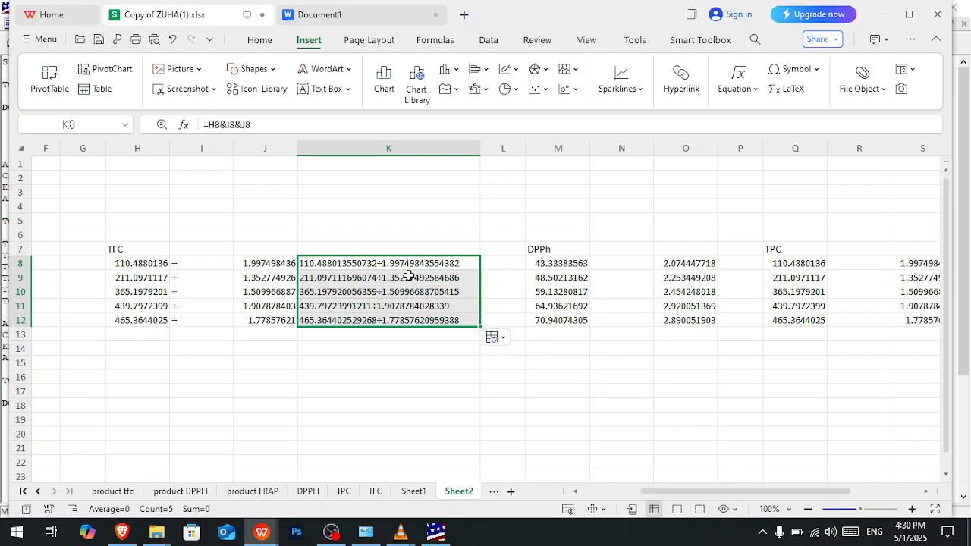
{"action": "key", "text": "ctrl+c"}
{"action": "left_click_drag", "start_coordinate": [201, 264], "coordinate": [206, 316]}
{"action": "key", "text": "ctrl+c"}
{"action": "left_click", "coordinate": [630, 261]}
{"action": "left_click_drag", "start_coordinate": [630, 262], "coordinate": [630, 320]}
{"action": "key", "text": "ctrl+v"}
{"action": "left_click_drag", "start_coordinate": [878, 265], "coordinate": [864, 320]}
{"action": "key", "text": "ctrl+v"}
- Copy the joining formulas from K8:K12 to P8:P12 beside the DPPh SDs and auto-fit column P
{"action": "mouse_move", "coordinate": [700, 492]}
{"action": "left_mouse_down"}
{"action": "mouse_move", "coordinate": [755, 493]}
{"action": "mouse_move", "coordinate": [699, 497]}
{"action": "left_mouse_up"}
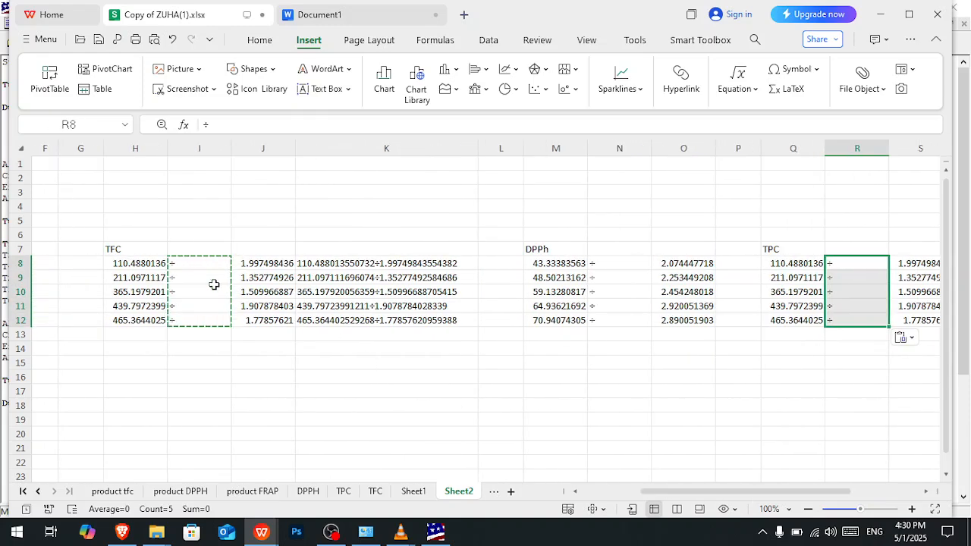
{"action": "left_click_drag", "start_coordinate": [399, 266], "coordinate": [398, 320]}
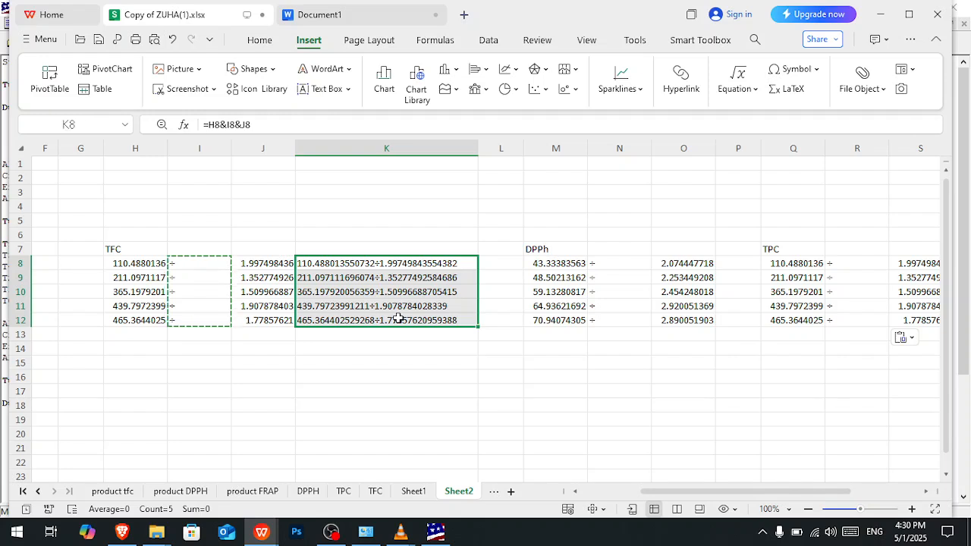
{"action": "key", "text": "ctrl+c"}
{"action": "left_click", "coordinate": [738, 266]}
{"action": "key", "text": "ctrl+v"}
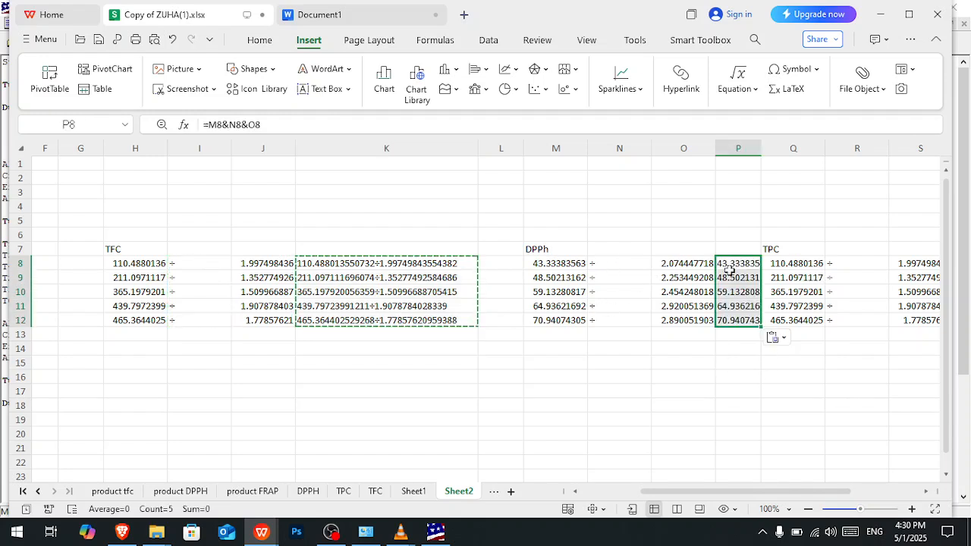
{"action": "double_click", "coordinate": [763, 148]}
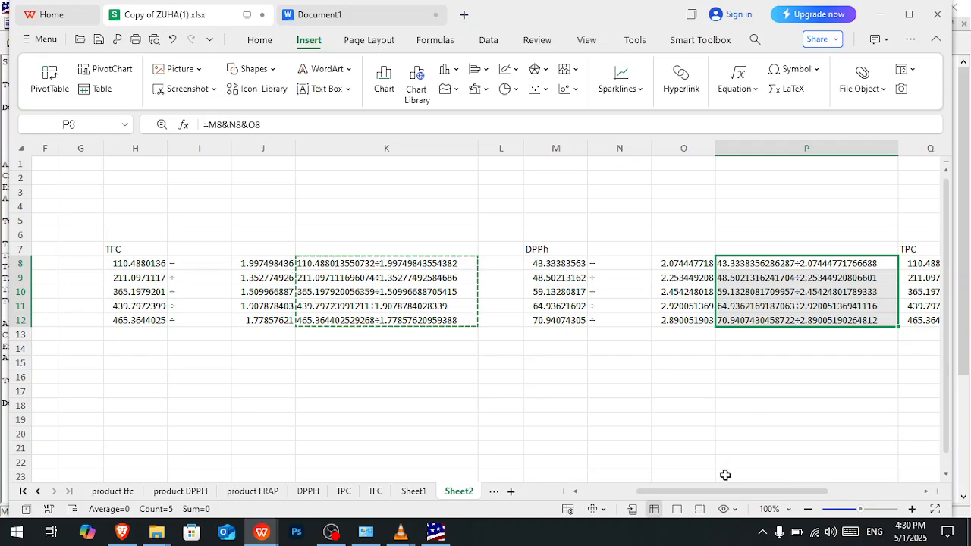
- Paste the copied joining formulas into T8:T12 beside the TPC SDs
{"action": "left_click_drag", "start_coordinate": [723, 491], "coordinate": [826, 489]}
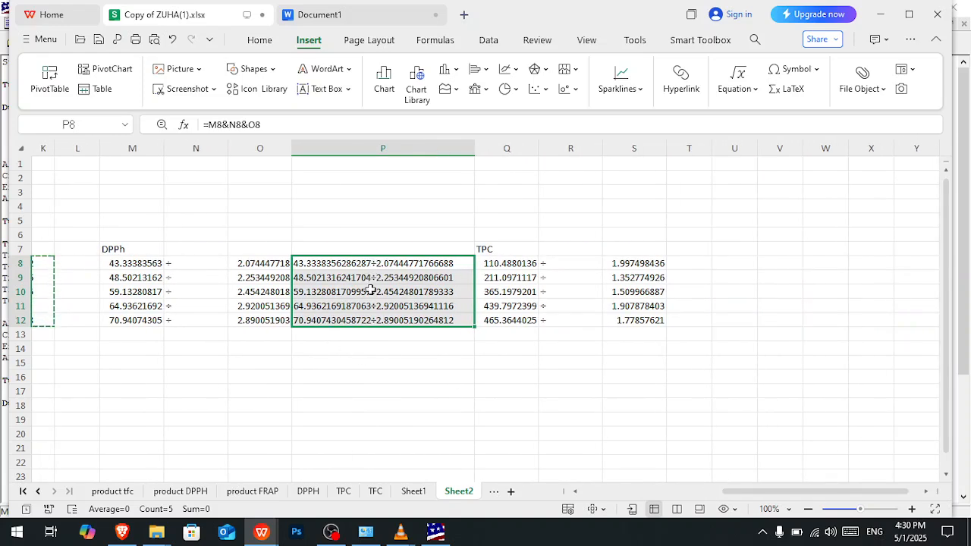
{"action": "left_click", "coordinate": [688, 266]}
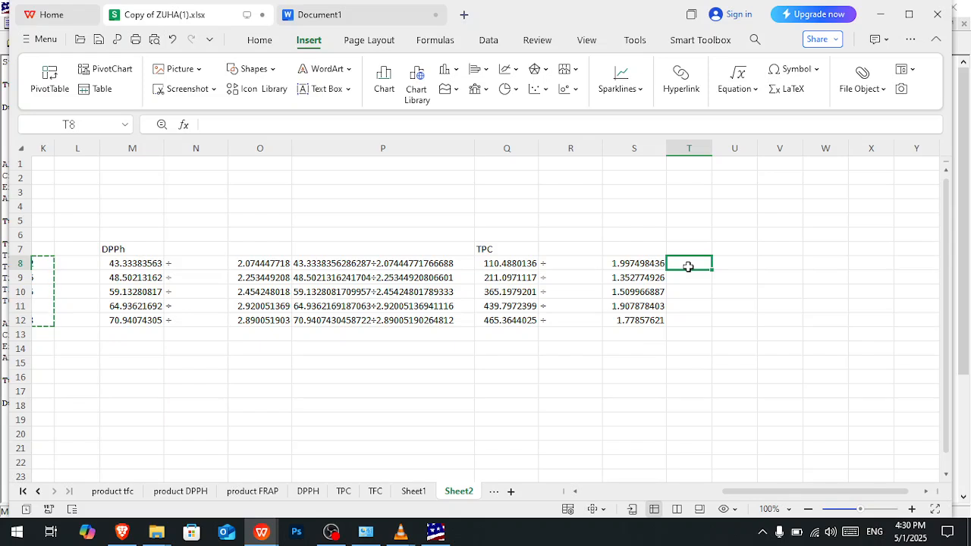
{"action": "key", "text": "ctrl+v"}
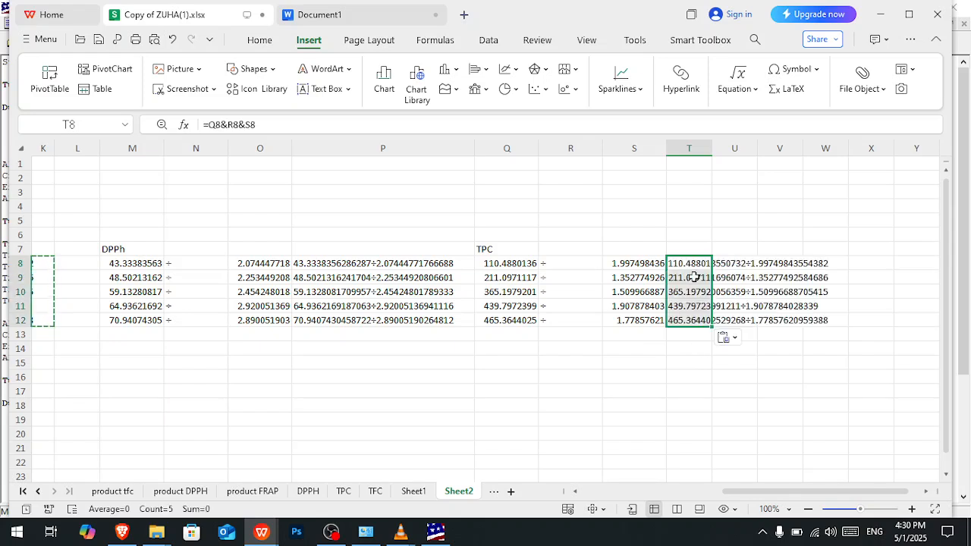
- Copy the combined TPC values in T8:T12 and paste them over the Mean values of the Treatment table in Document1
{"action": "key", "text": "ctrl+c"}
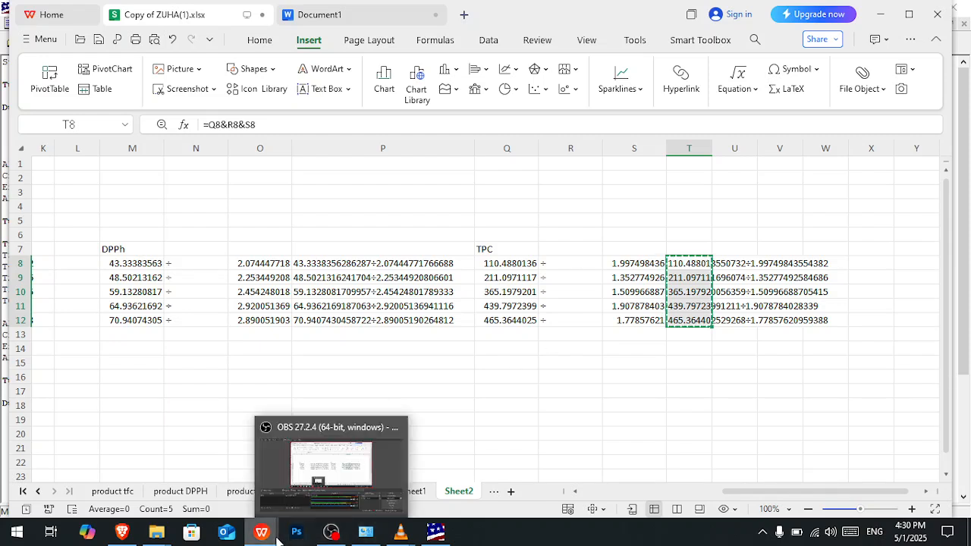
{"action": "left_click", "coordinate": [312, 468]}
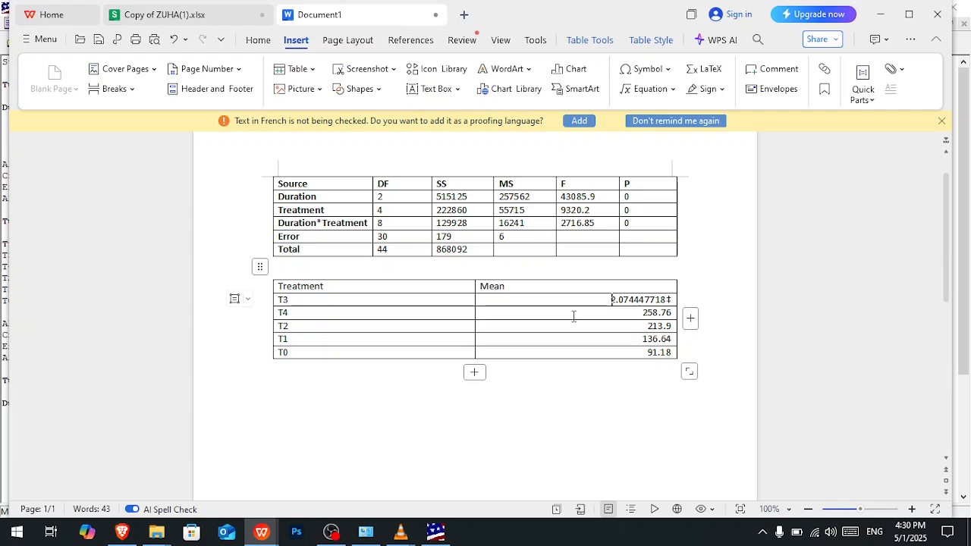
{"action": "left_click_drag", "start_coordinate": [570, 309], "coordinate": [595, 350]}
{"action": "key", "text": "ctrl+v"}
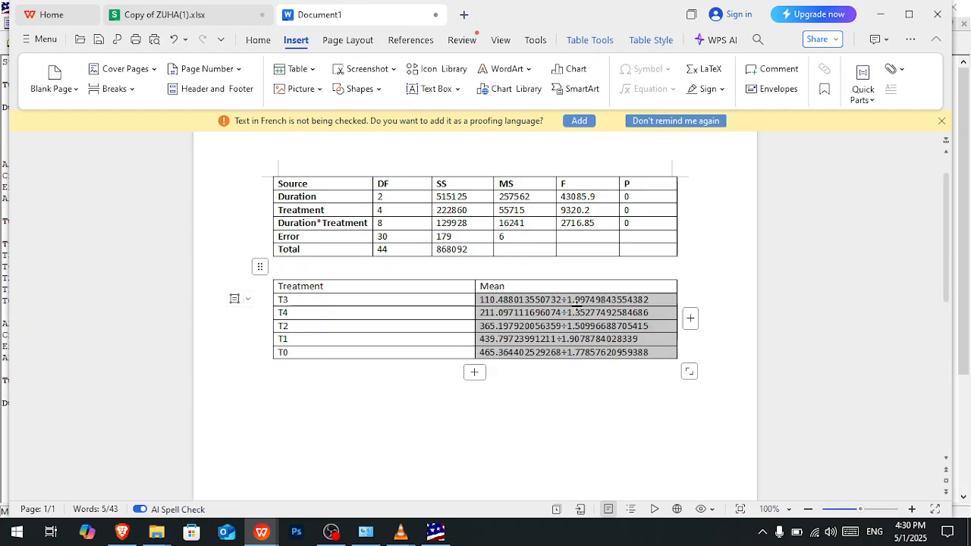
- Cut the number before ÷ to two decimals in every Treatment row: 110.48, 211.09, 365.19, 439.79 and 465.36
{"action": "left_click", "coordinate": [510, 300]}
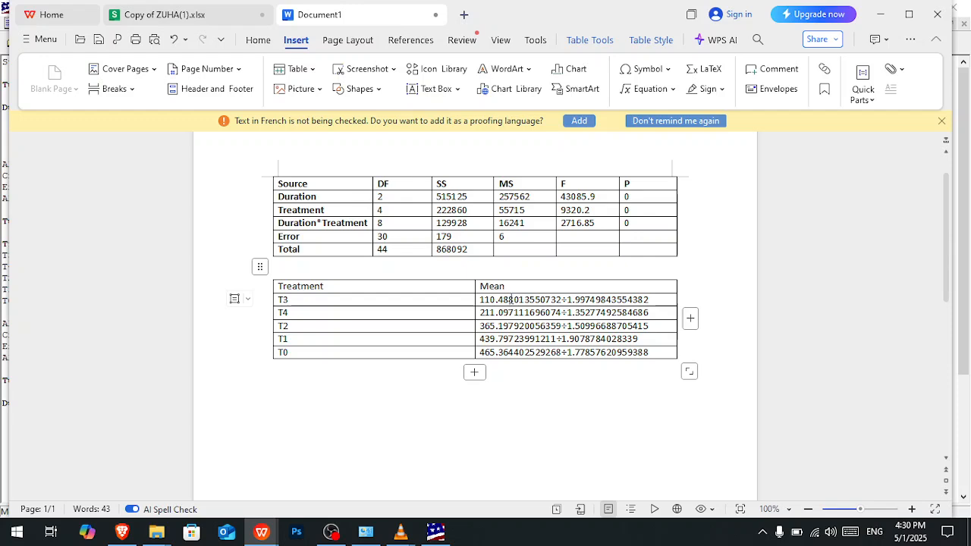
{"action": "left_click_drag", "start_coordinate": [510, 300], "coordinate": [555, 299]}
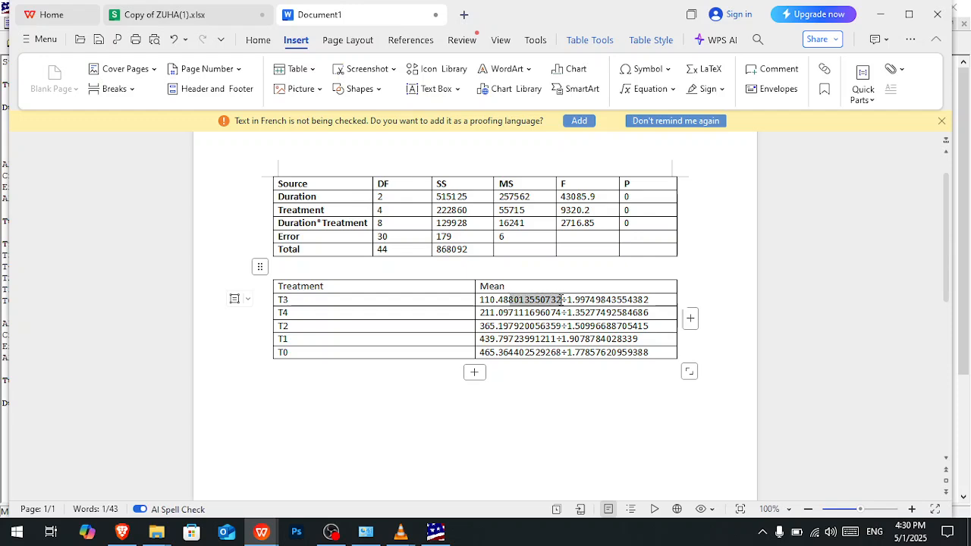
{"action": "key", "text": "BackSpace"}
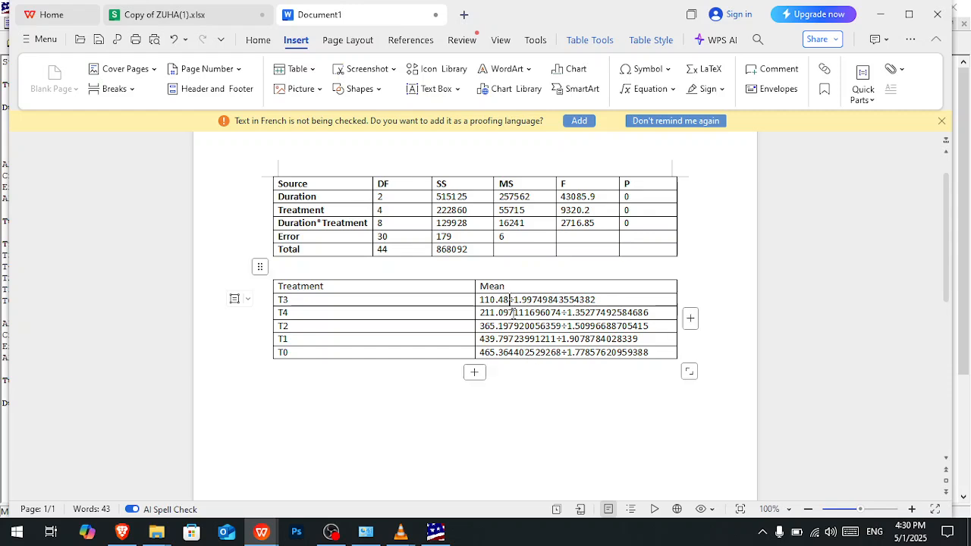
{"action": "left_click_drag", "start_coordinate": [511, 313], "coordinate": [558, 312]}
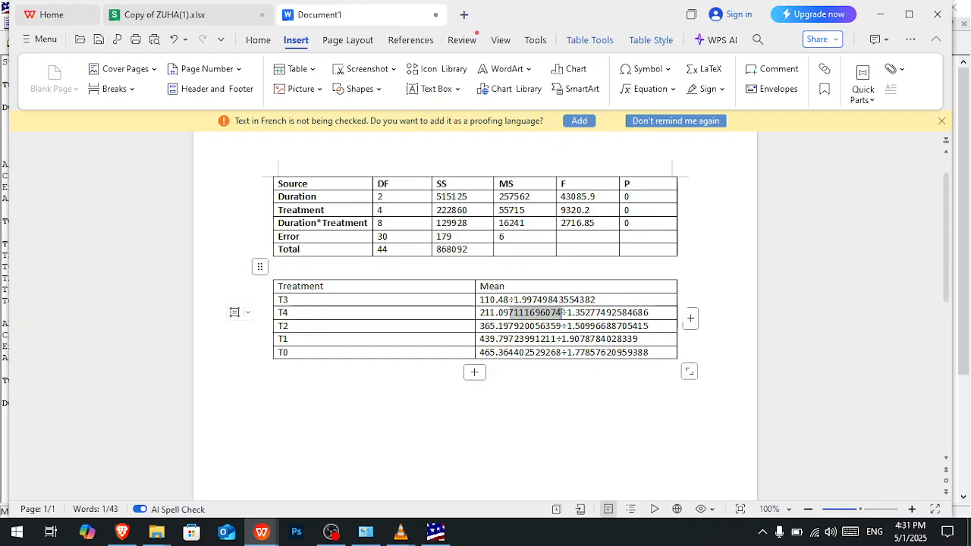
{"action": "key", "text": "BackSpace"}
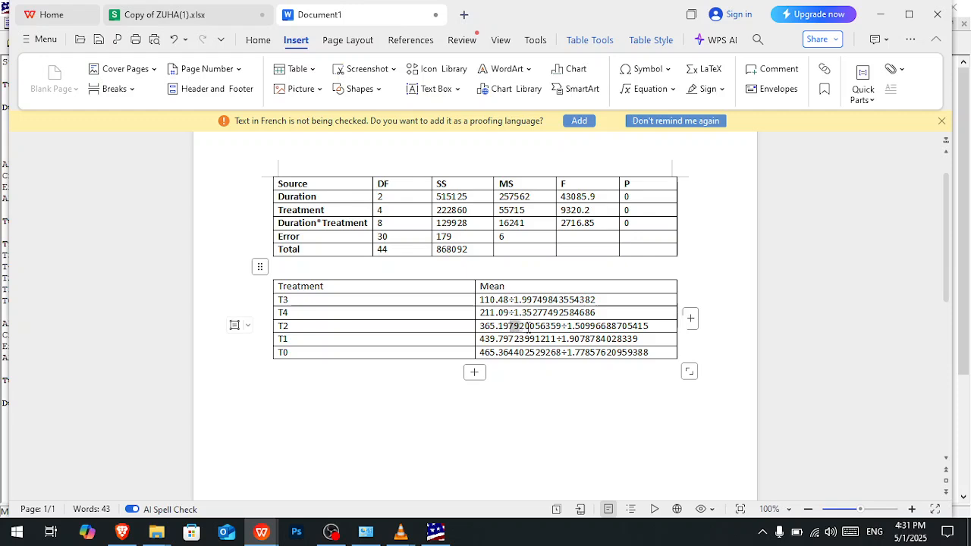
{"action": "left_click_drag", "start_coordinate": [511, 326], "coordinate": [559, 327]}
{"action": "key", "text": "BackSpace"}
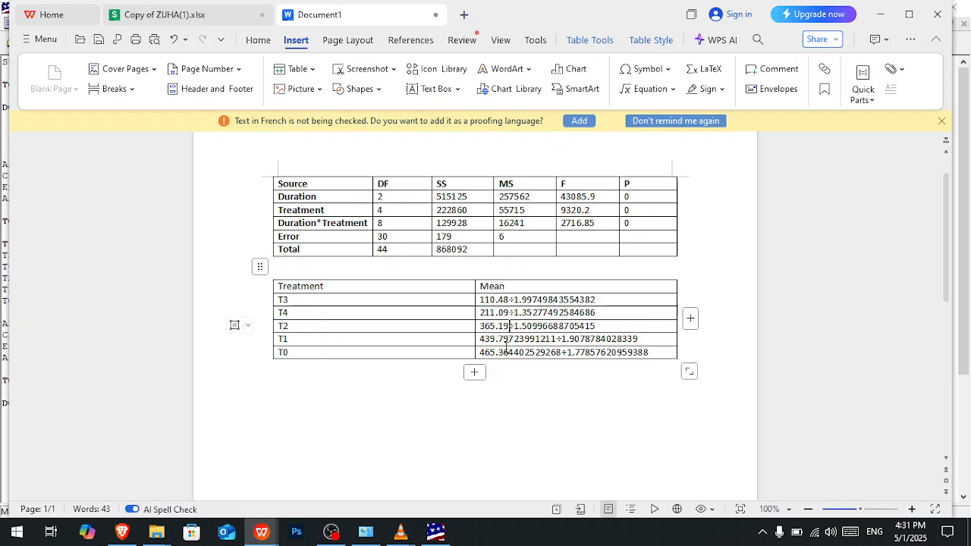
{"action": "left_click_drag", "start_coordinate": [510, 339], "coordinate": [553, 341]}
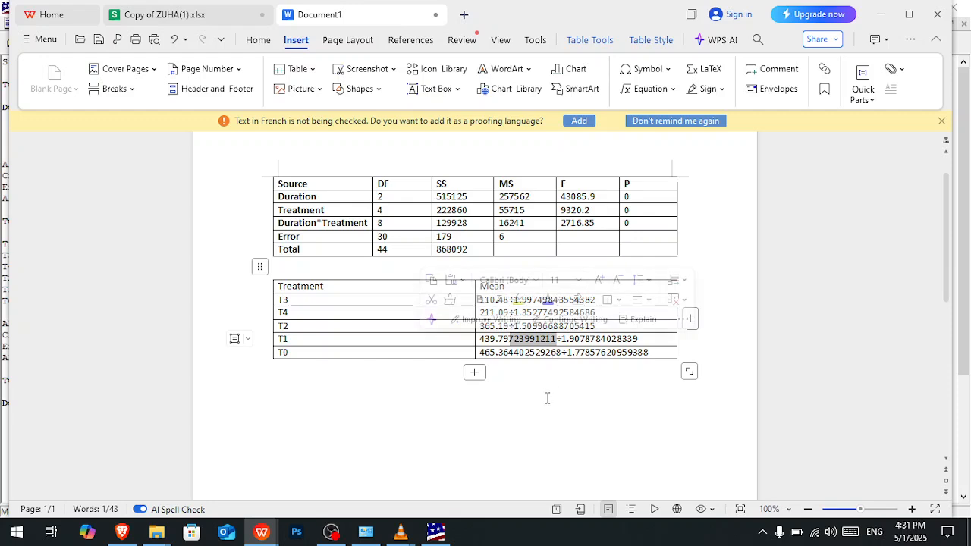
{"action": "key", "text": "BackSpace"}
{"action": "left_click_drag", "start_coordinate": [509, 352], "coordinate": [560, 356]}
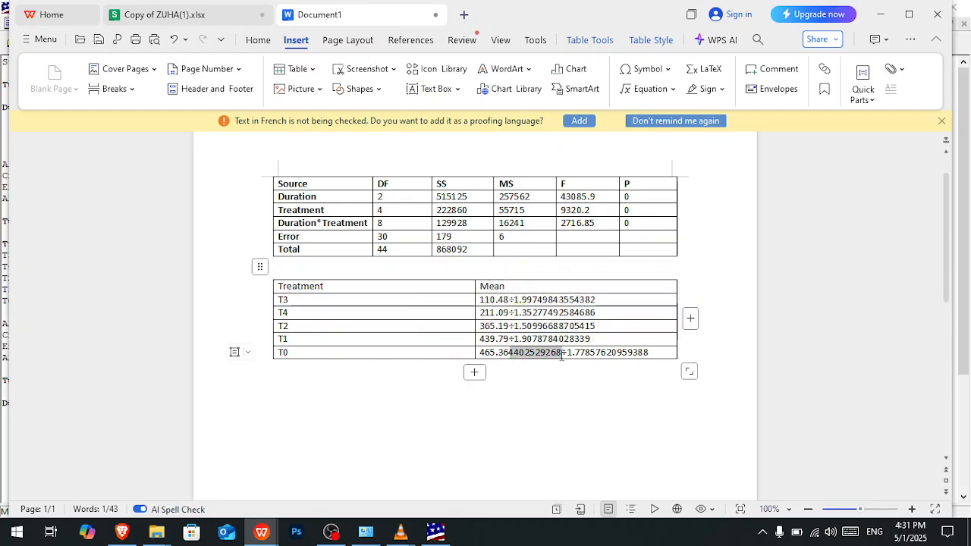
{"action": "key", "text": "BackSpace"}
- Cut the SDs after ÷ to two decimals in the T3 and T4 rows, leaving 1.99 and 1.35
{"action": "left_click_drag", "start_coordinate": [534, 300], "coordinate": [591, 300]}
{"action": "key", "text": "BackSpace"}
{"action": "left_click_drag", "start_coordinate": [535, 313], "coordinate": [601, 314]}
{"action": "key", "text": "BackSpace"}
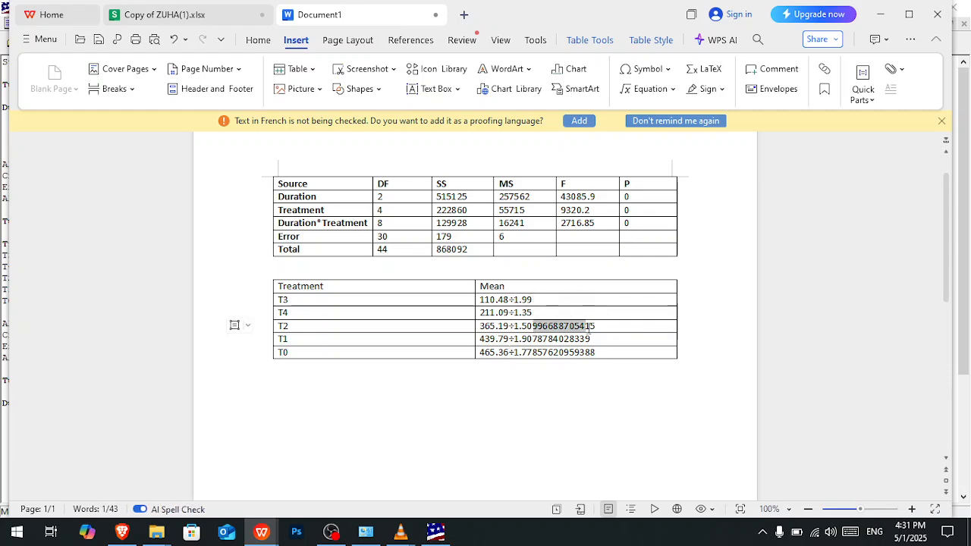